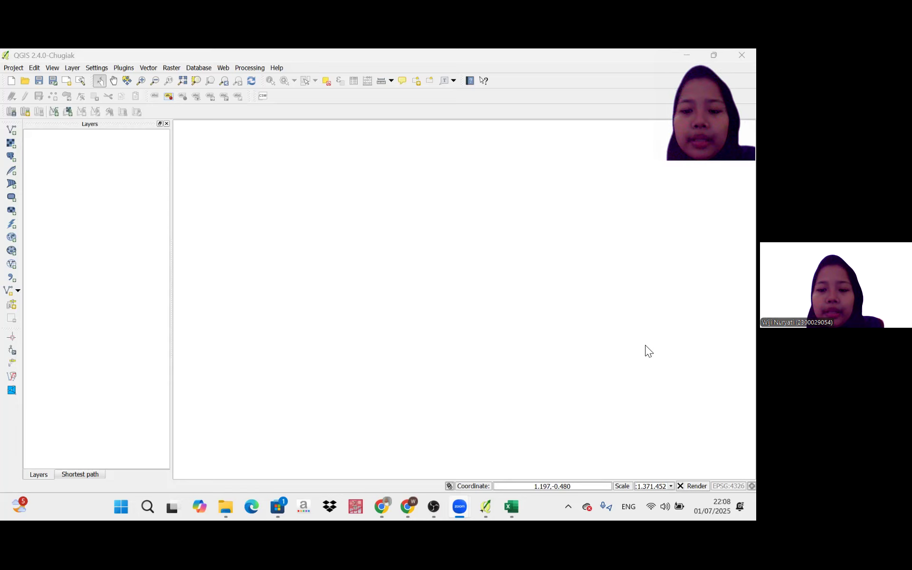
left_click(13, 133)
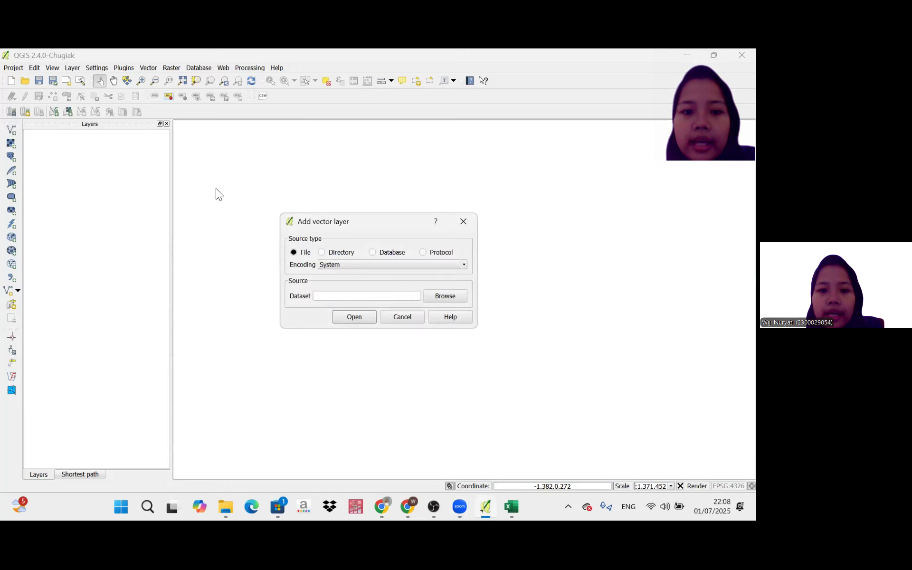
left_click(441, 298)
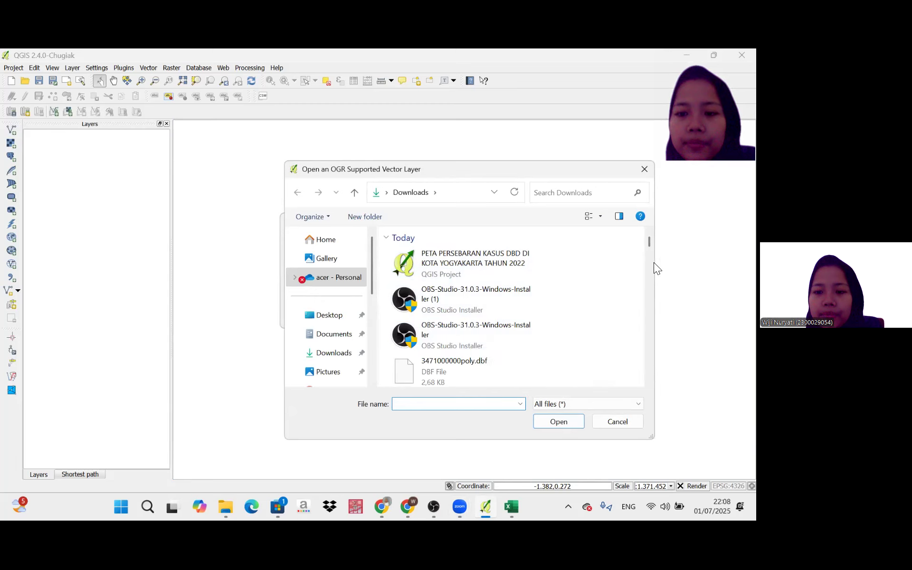
scroll(651, 262, "down", 3)
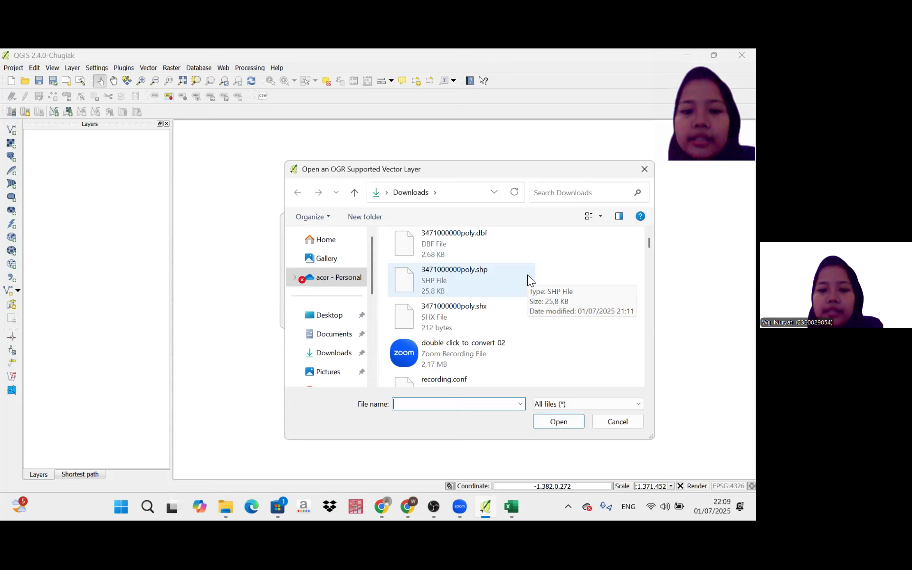
double_click(485, 275)
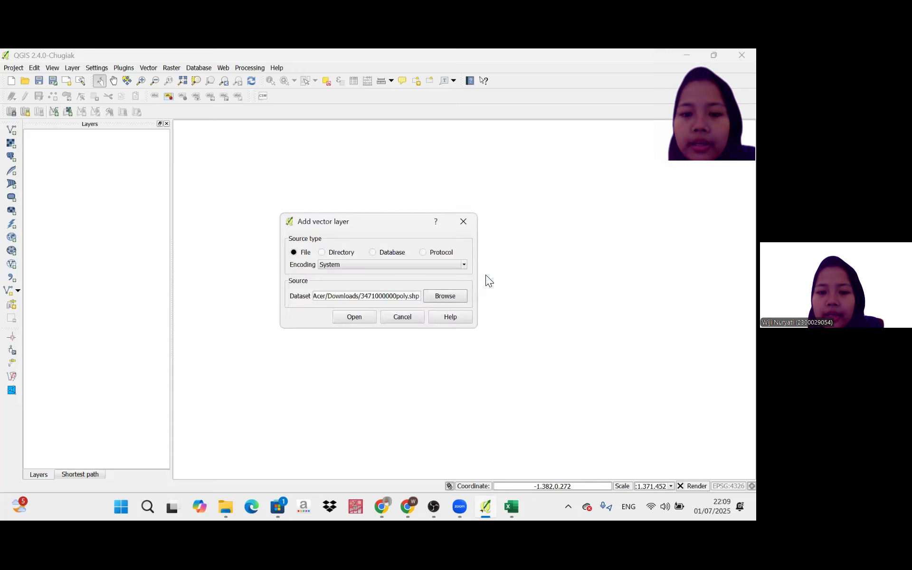
left_click(362, 315)
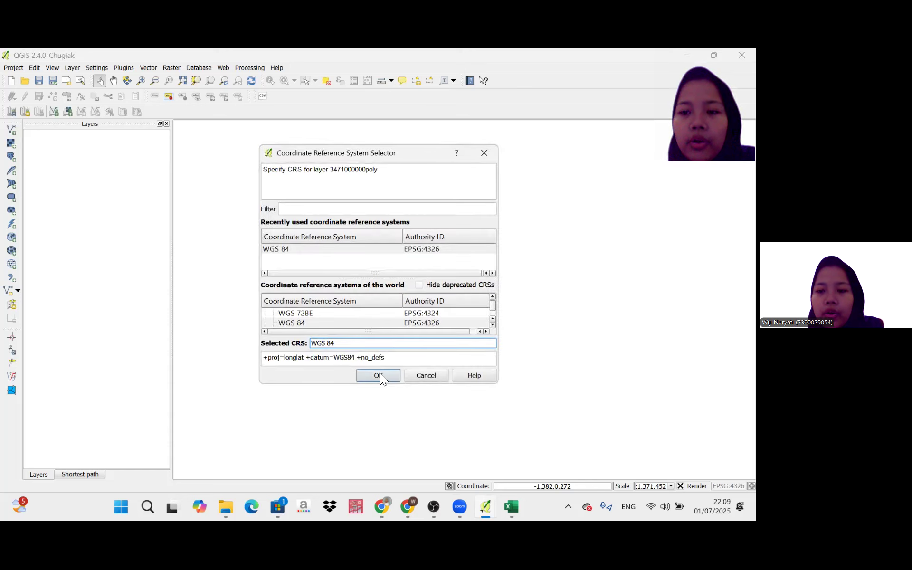
left_click(379, 375)
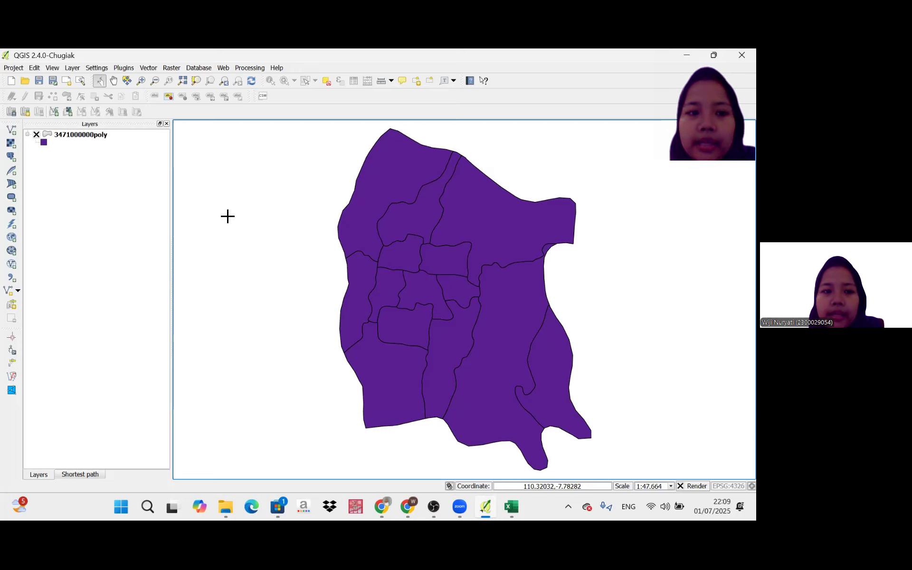
right_click(120, 134)
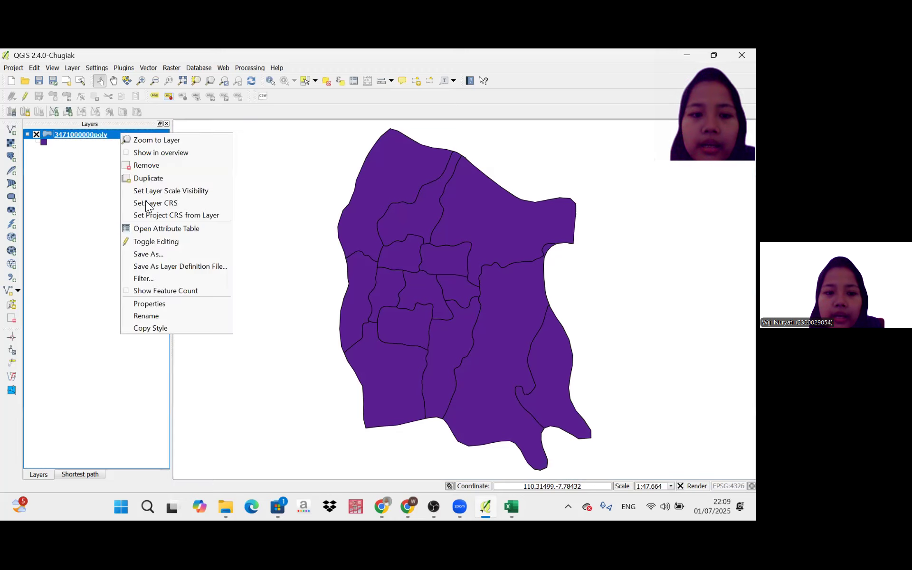
left_click(157, 315)
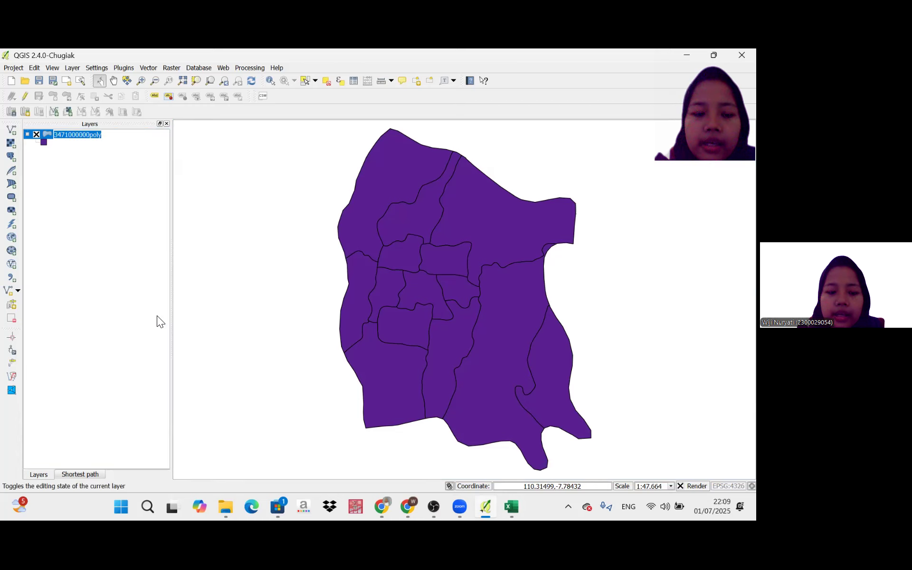
key("BackSpace")
type("p")
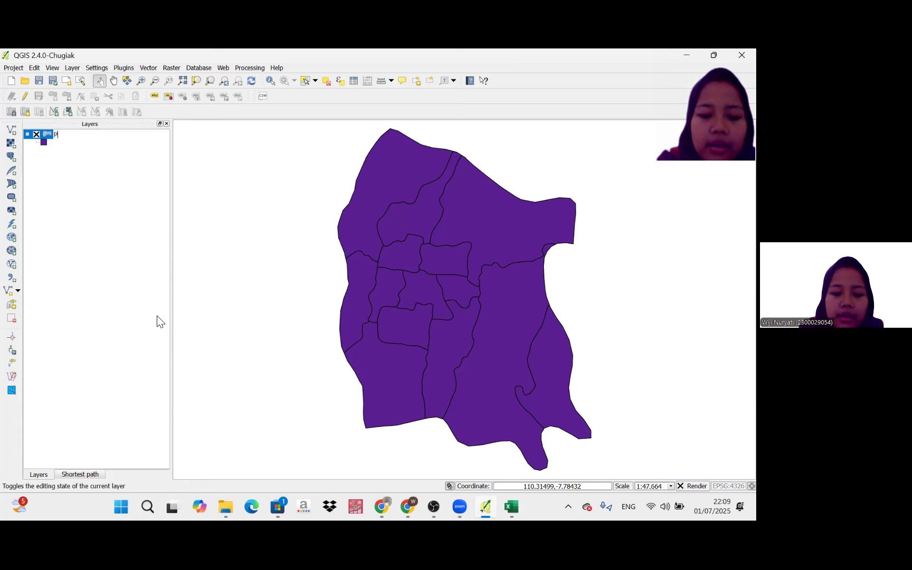
type("et")
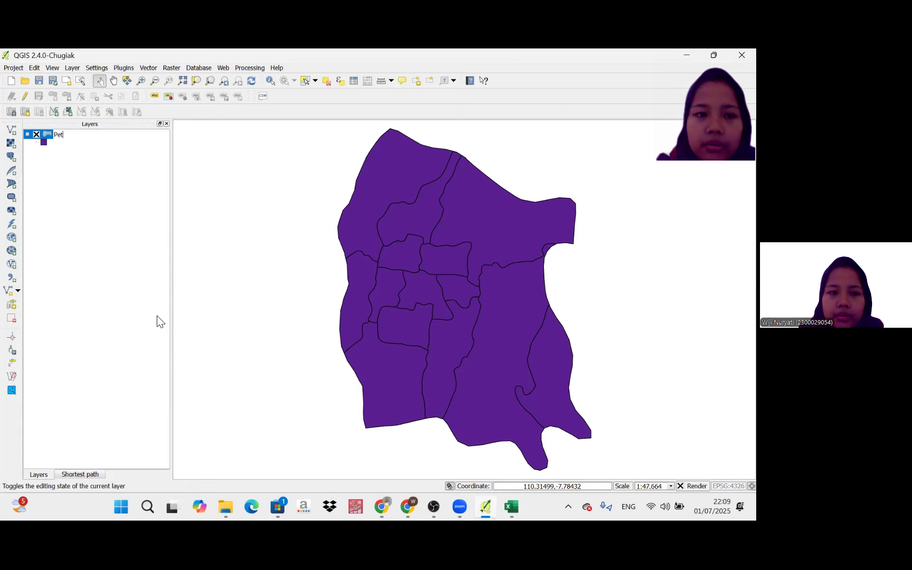
key("BackSpace")
key("BackSpace")
key("BackSpace")
type("K")
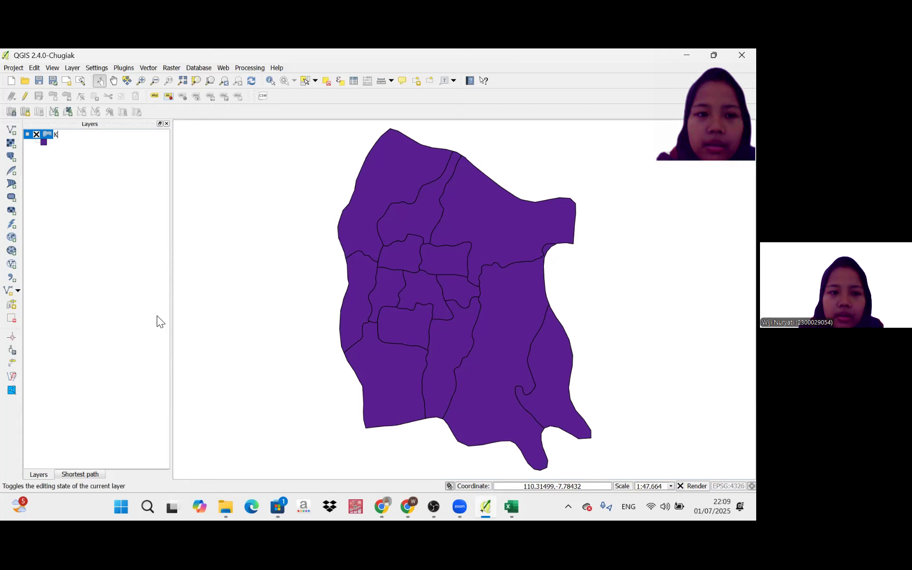
type("ota Y")
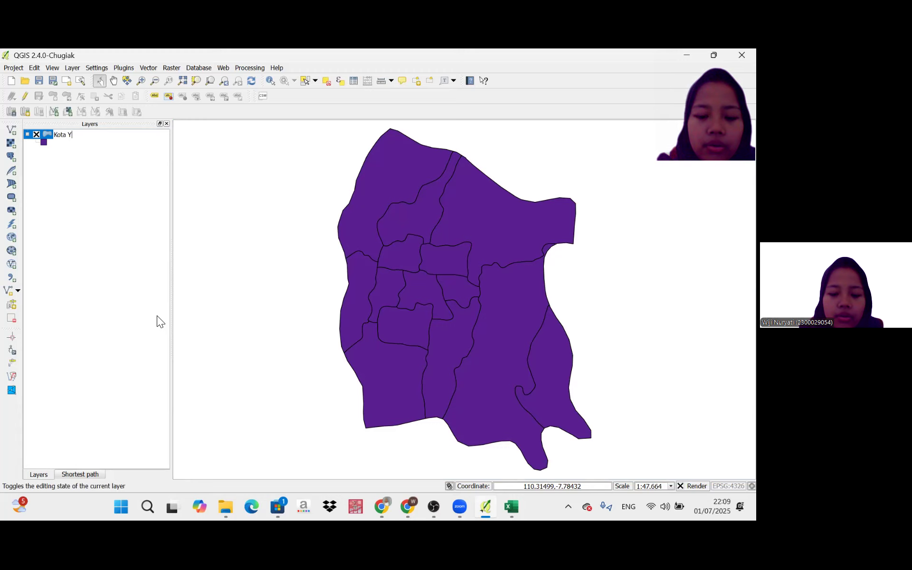
type("ogyakarta")
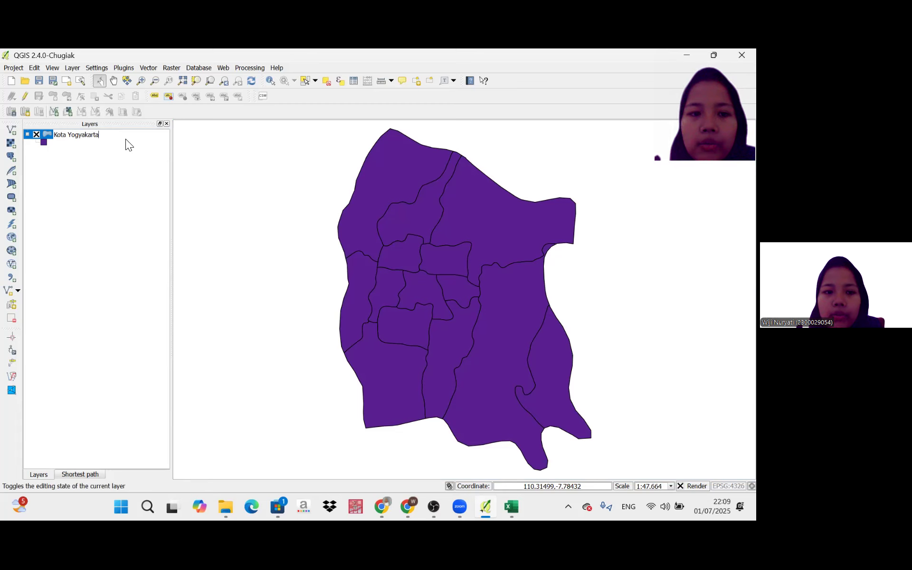
key("Return")
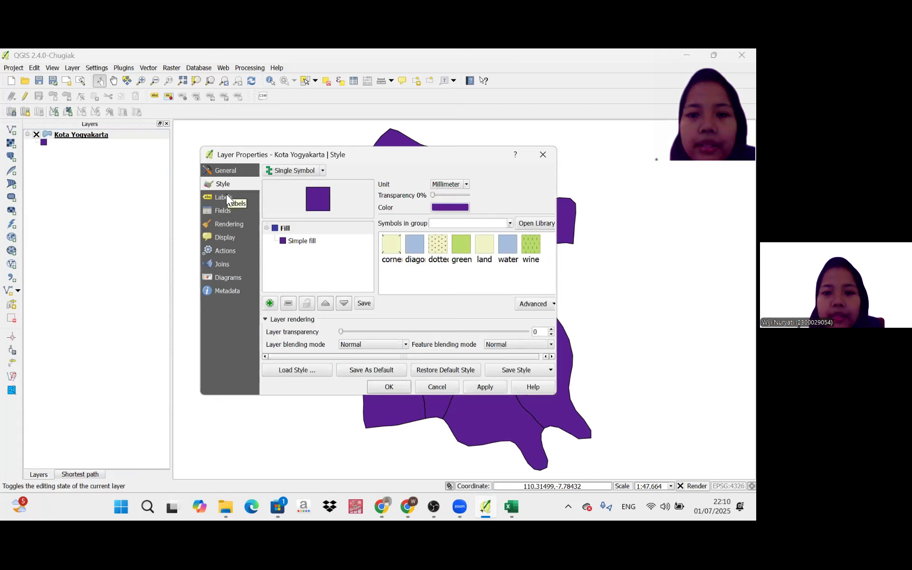
Turn on labels for the Kota Yogyakarta layer using the KECAMATAN field.
left_click(226, 194)
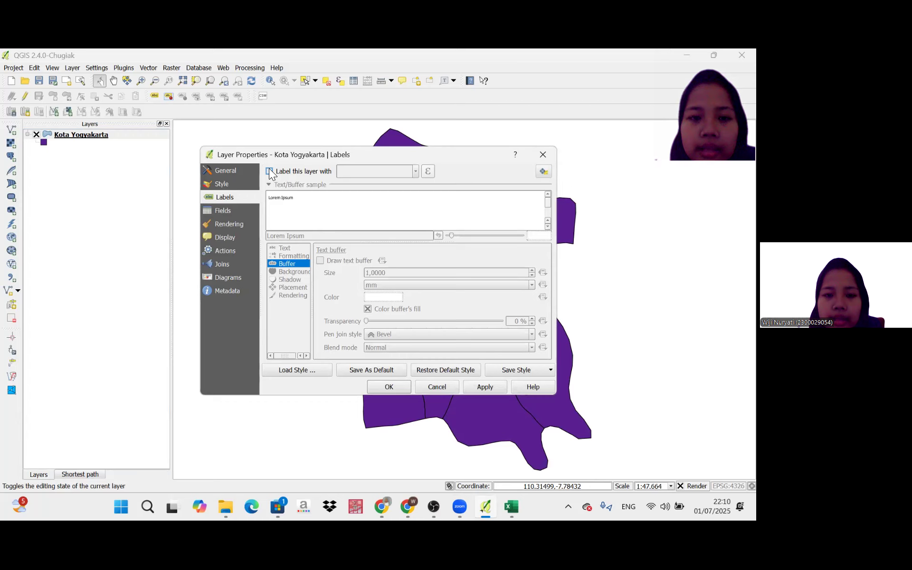
left_click(269, 172)
left_click(415, 172)
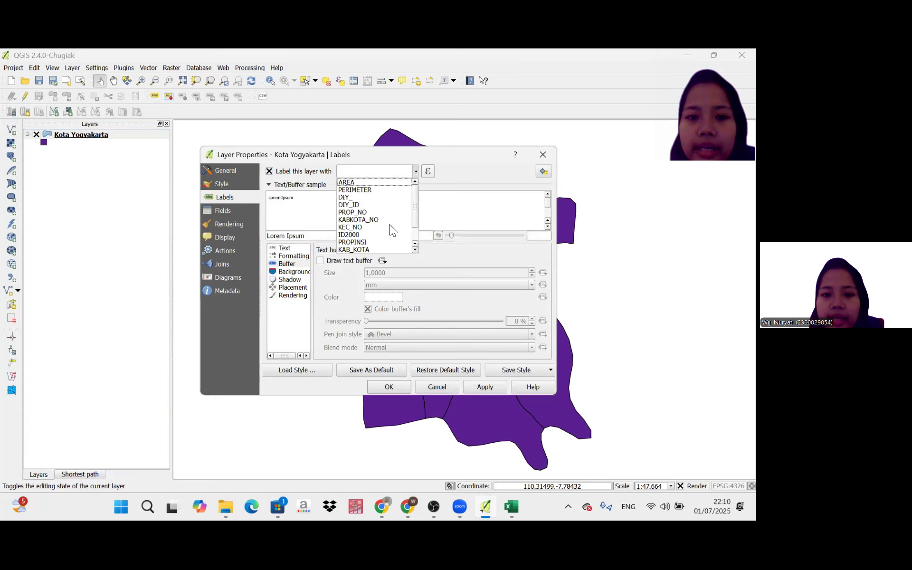
scroll(386, 236, "down", 1)
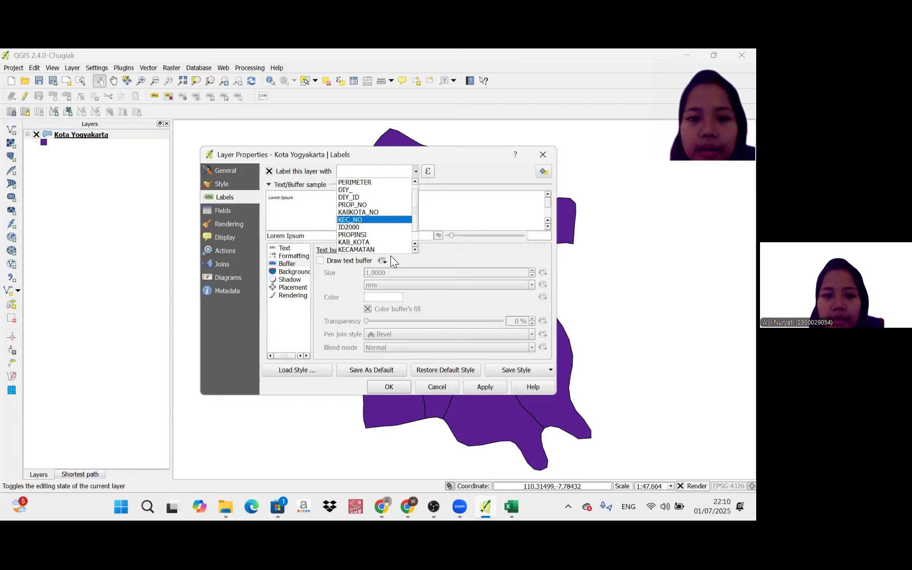
left_click(387, 250)
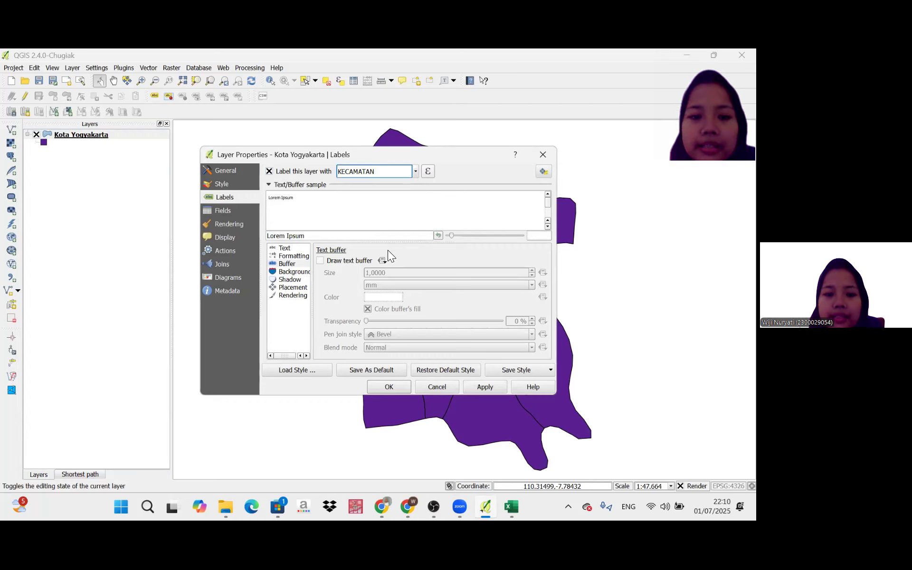
Enable the text buffer on the layer's labels, apply the label settings and close the layer properties.
left_click(277, 265)
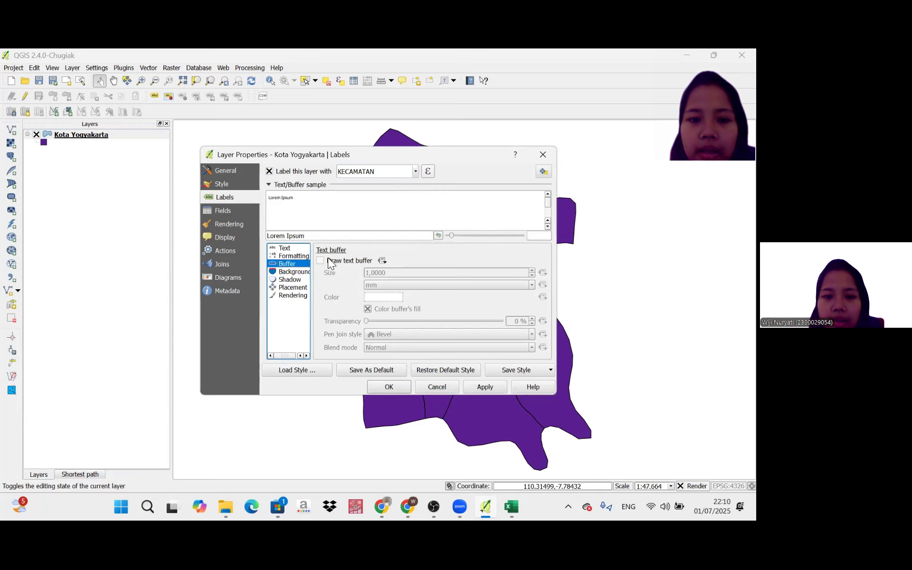
left_click(320, 261)
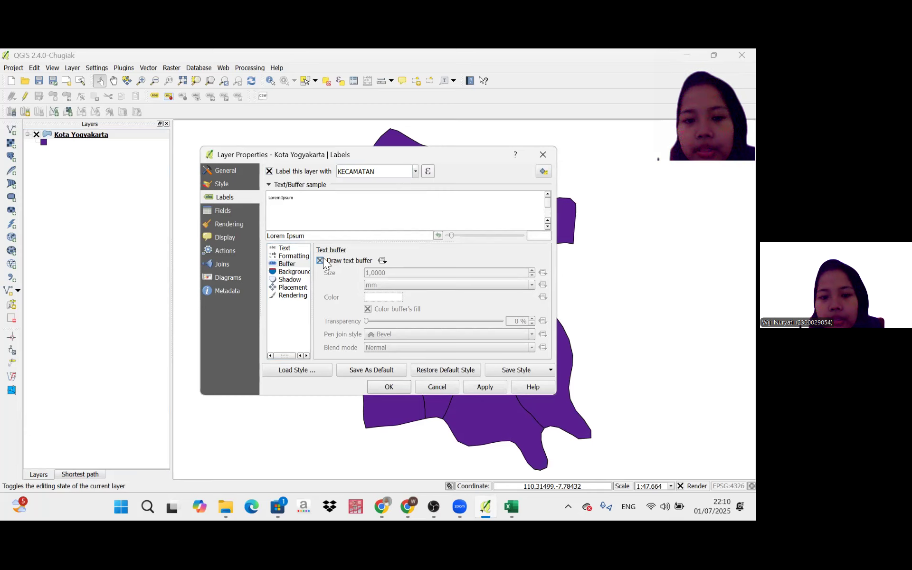
left_click(484, 387)
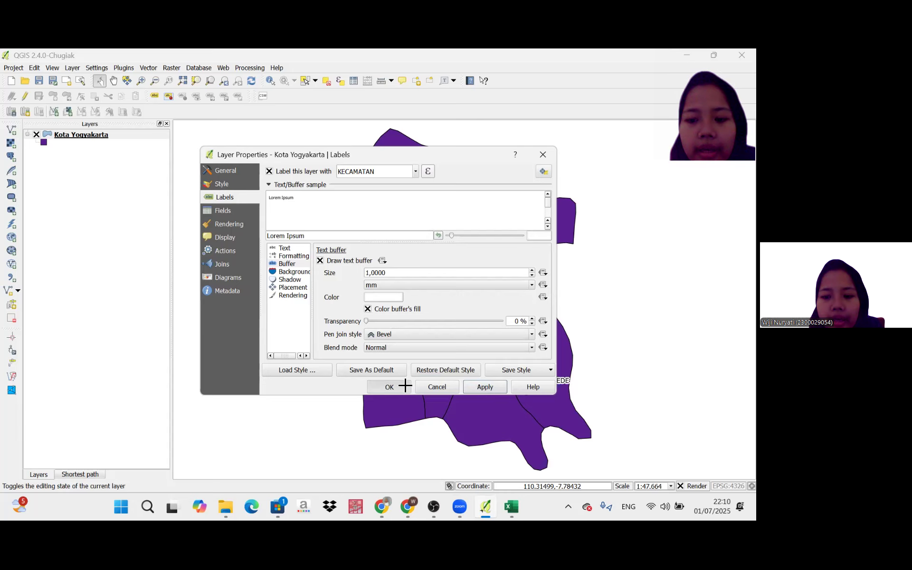
key("Escape")
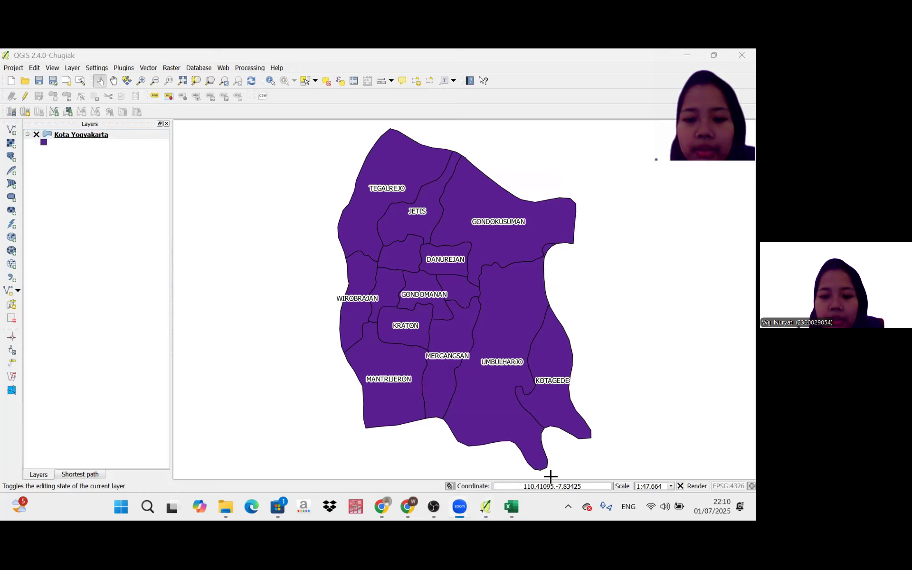
Set the map scale to 1:36.664.
left_click(650, 489)
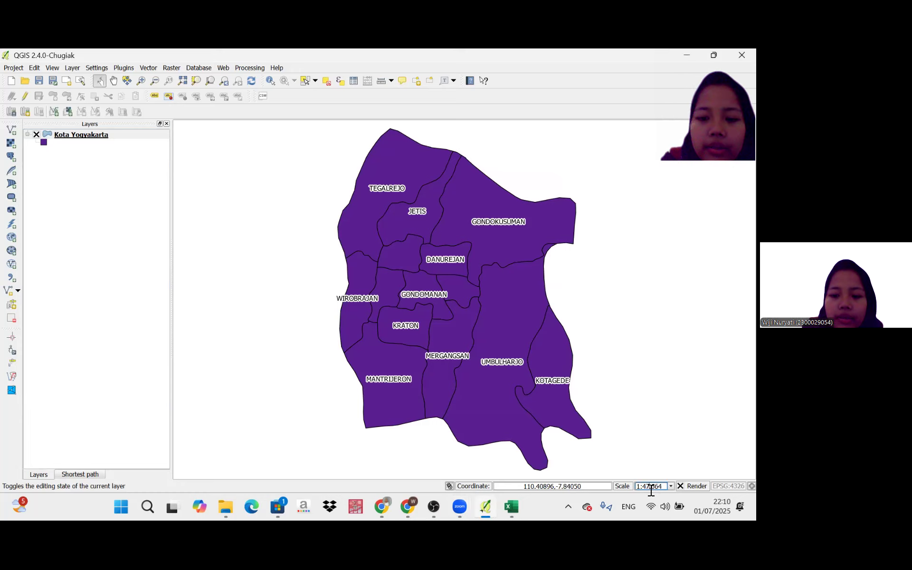
key("BackSpace")
key("BackSpace")
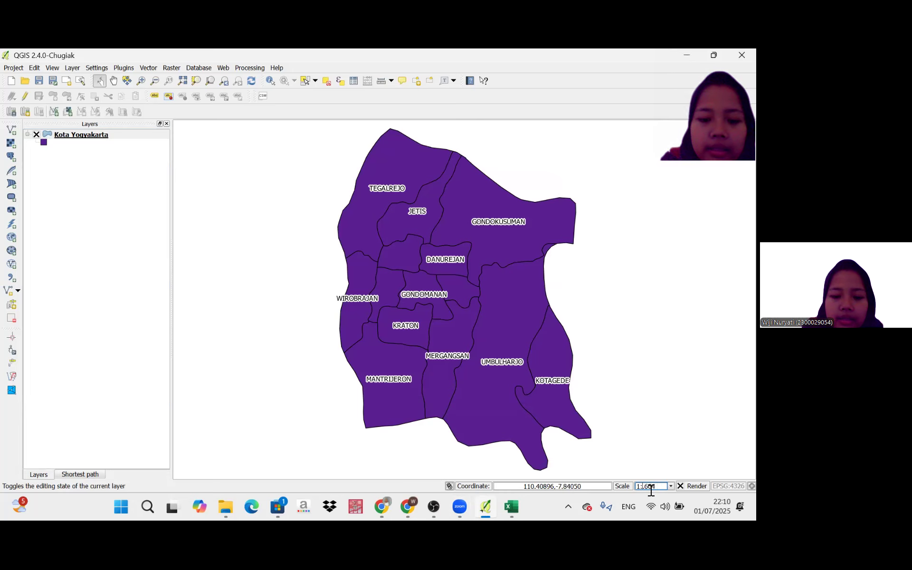
type("3.")
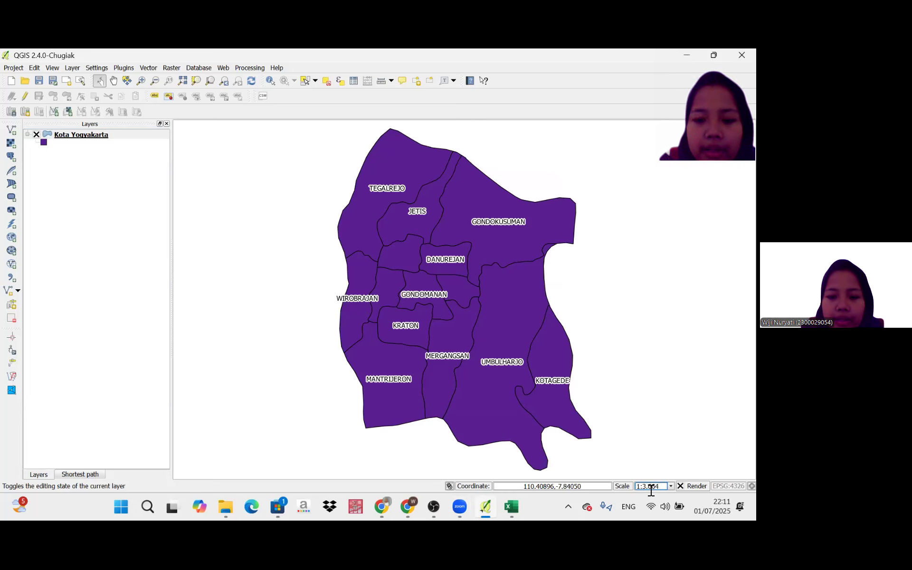
type("6")
key("Return")
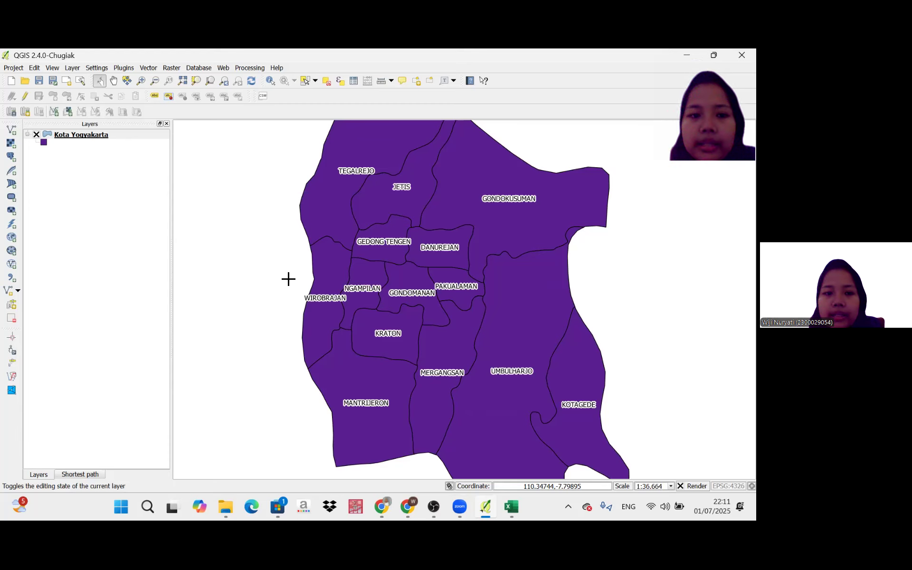
Open the Kota Yogyakarta layer's attribute table in a maximized window and turn on editing mode.
right_click(150, 131)
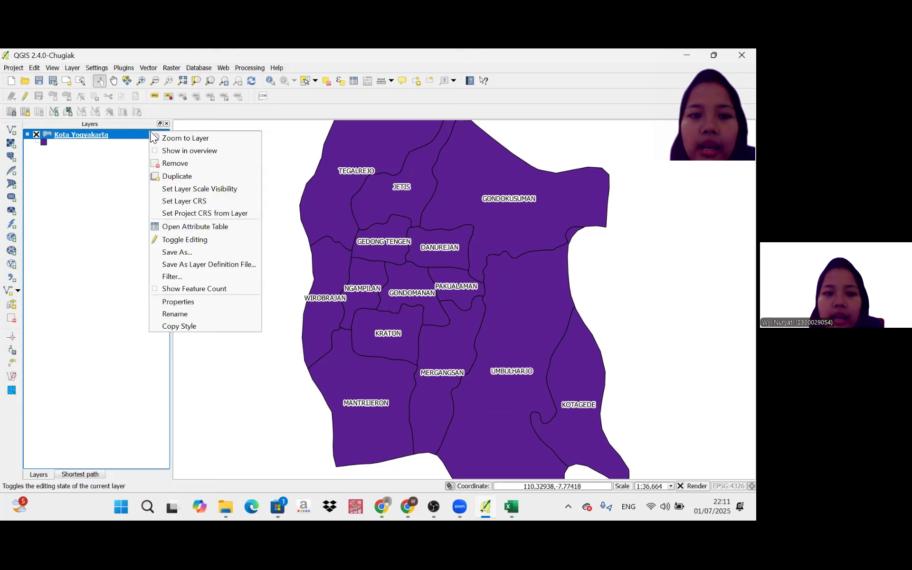
left_click(194, 229)
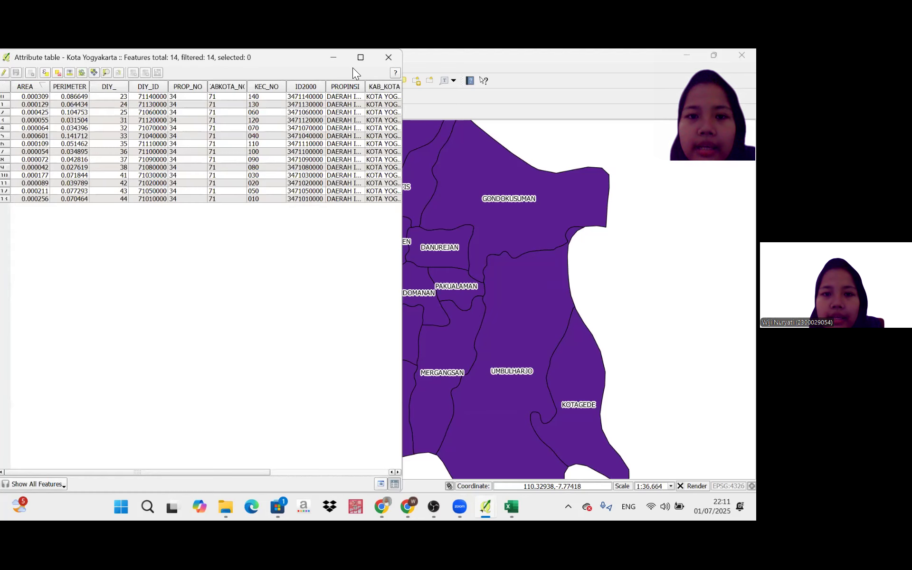
left_click(360, 58)
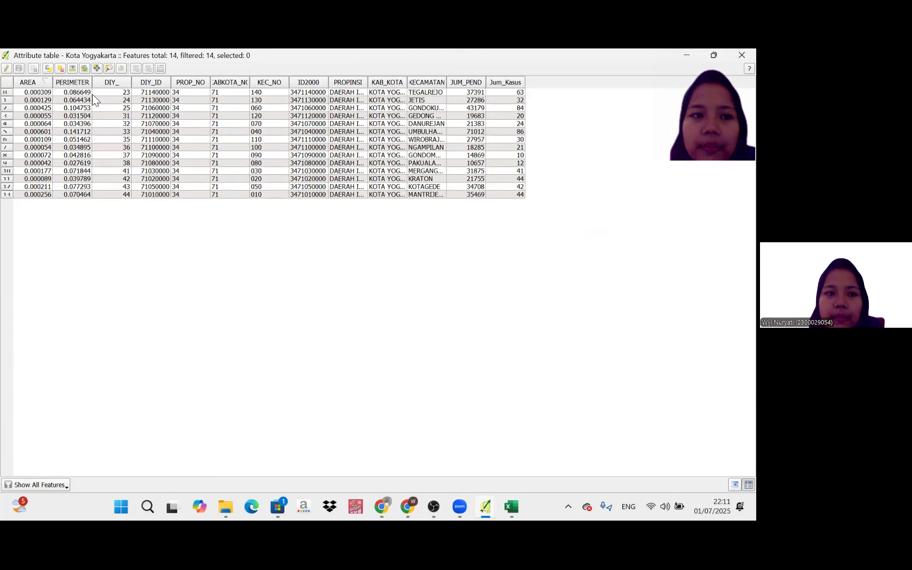
left_click(6, 68)
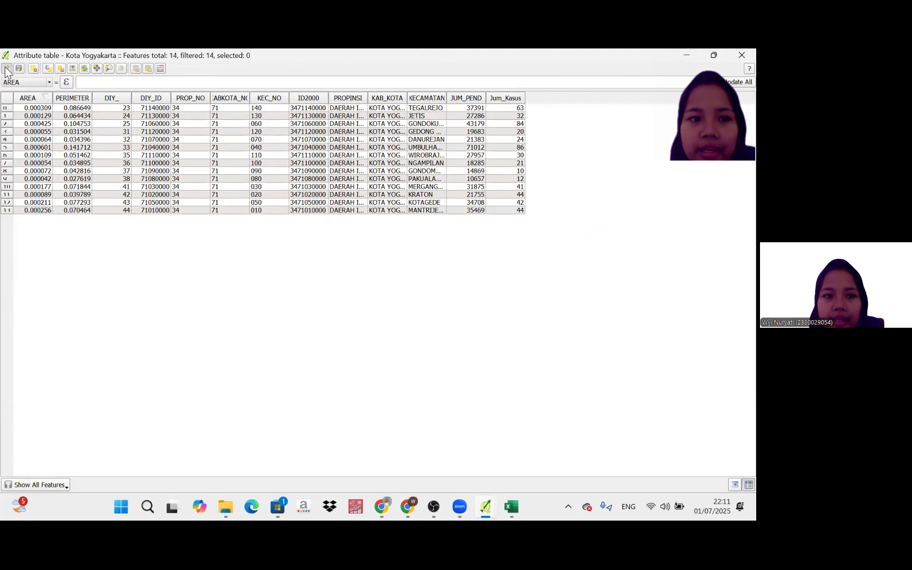
Delete the Jum_Kasus column from the attribute table.
left_click(509, 98)
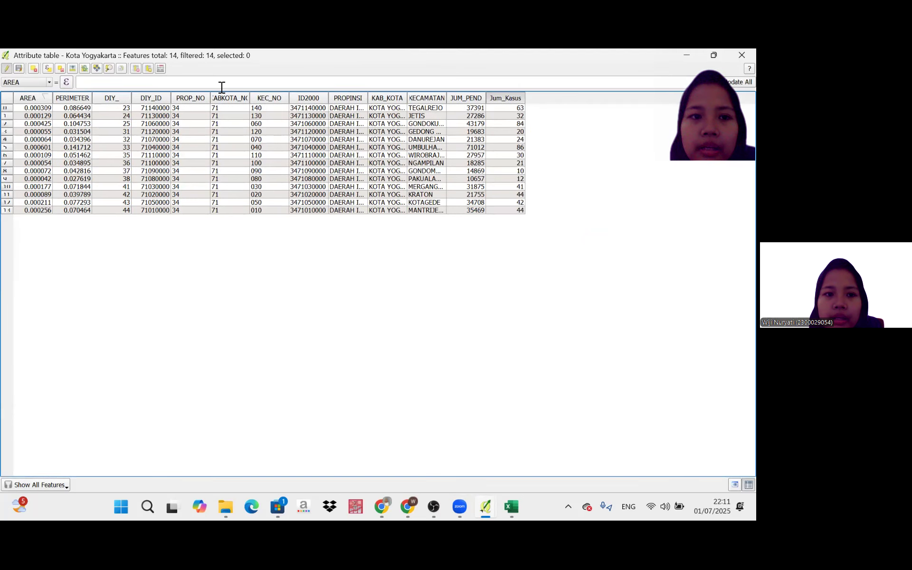
left_click(139, 70)
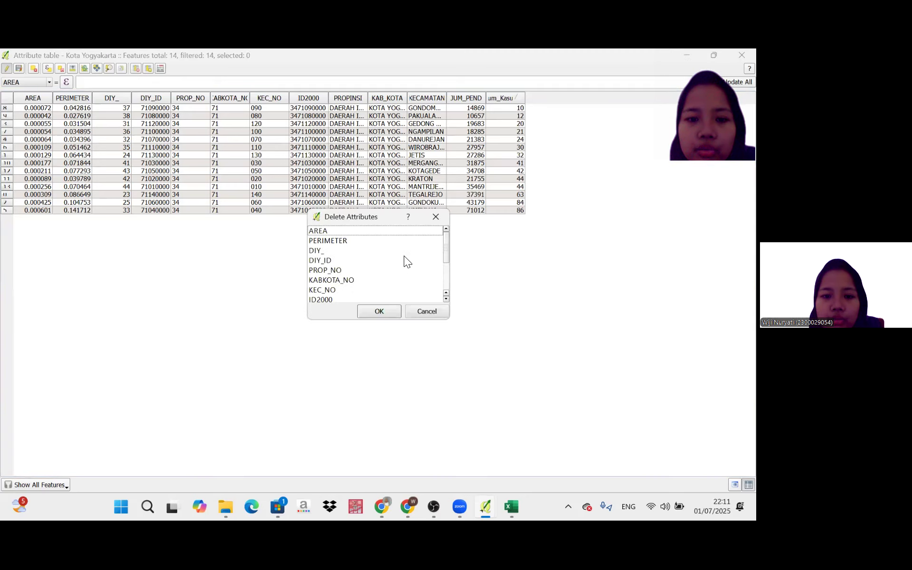
scroll(404, 255, "down", 3)
left_click(326, 289)
left_click(379, 311)
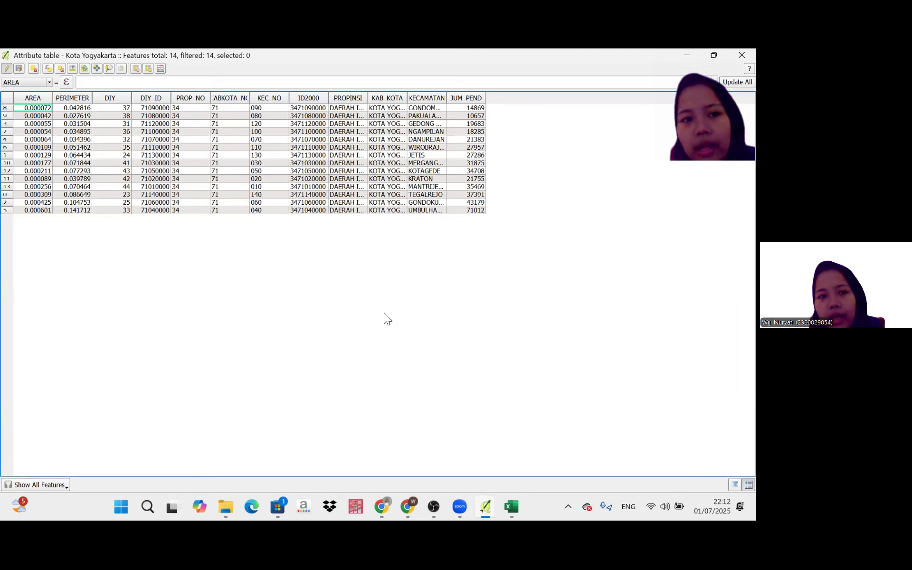
Create a new attribute column and enter Jum_Kasus as its name.
left_click(148, 68)
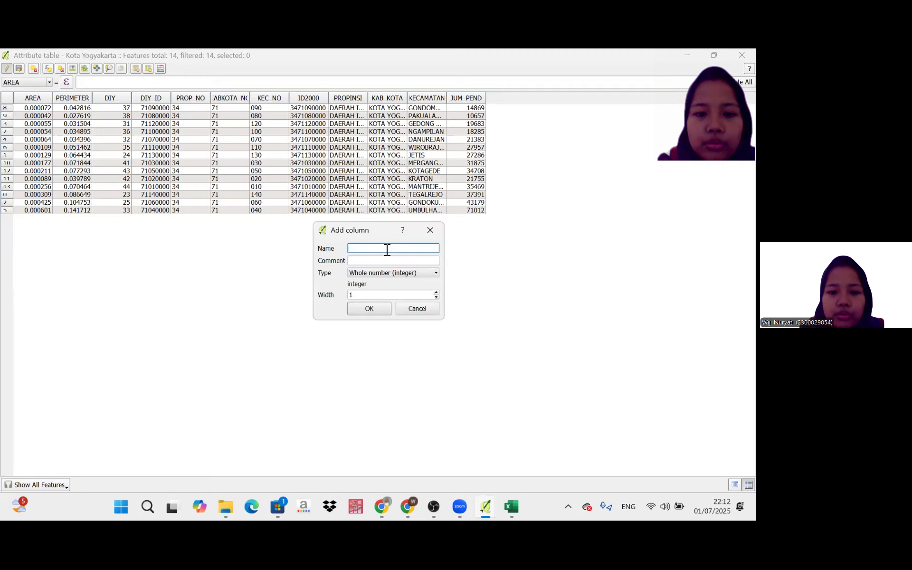
type("Jum")
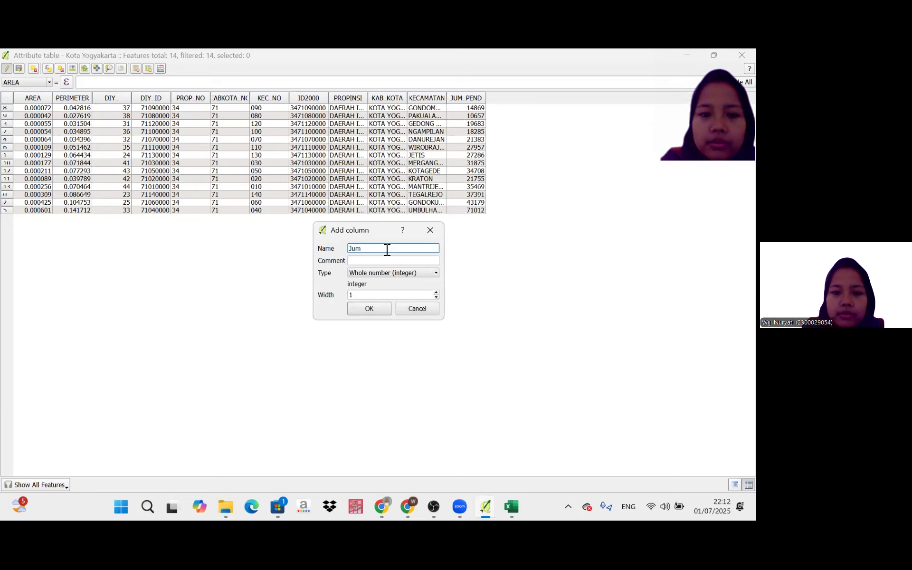
type("_Kaus")
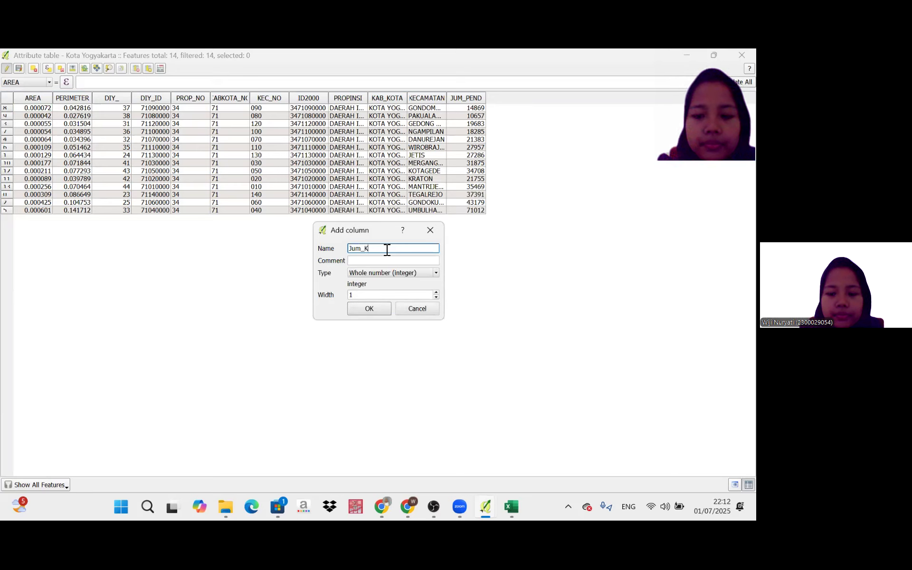
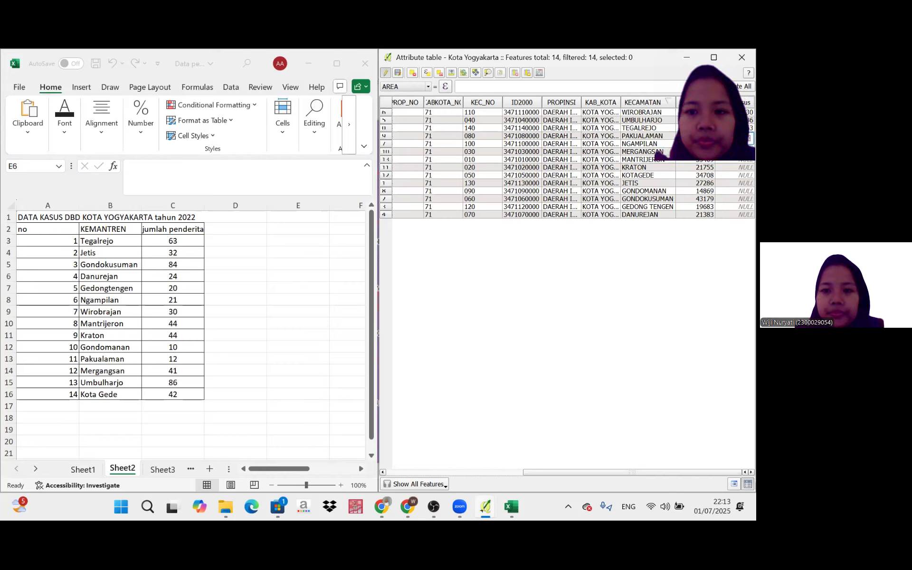
Set the Jum_Kasus value to 44 for both the Mantrijeron and Kraton rows.
key("Return")
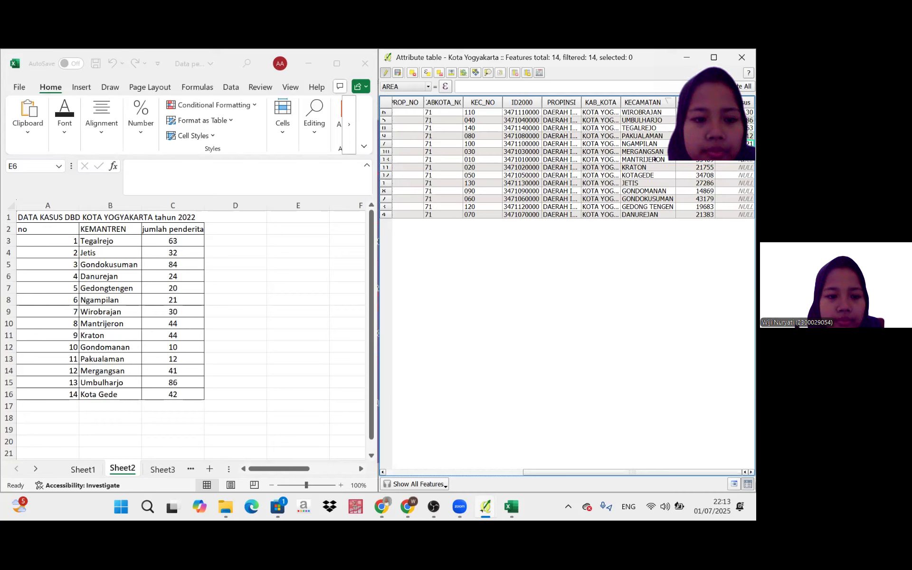
left_click(737, 160)
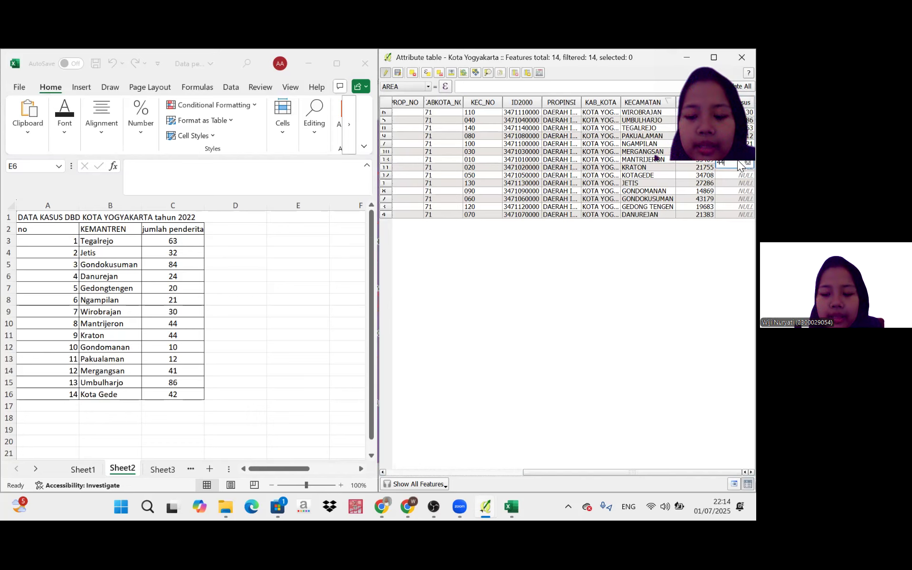
left_click(737, 166)
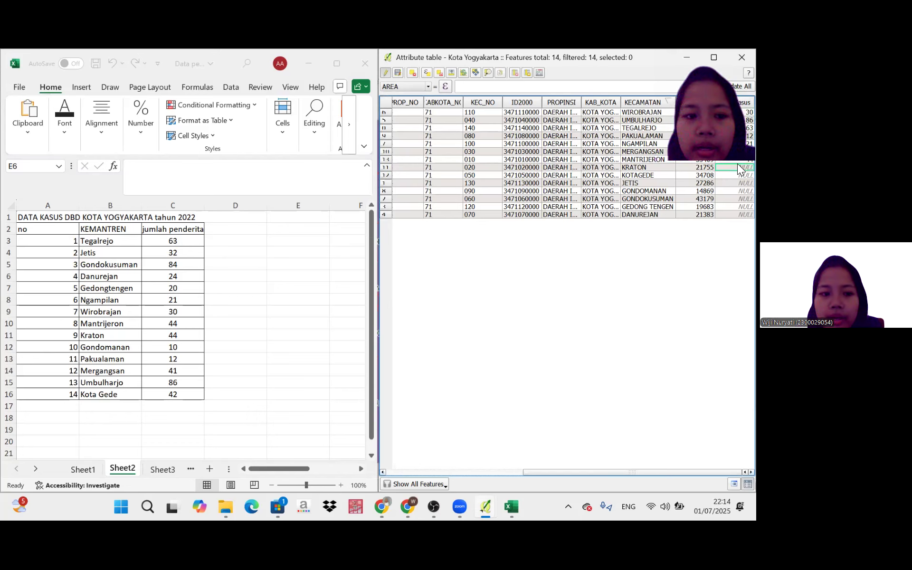
double_click(740, 167)
type("44")
key("Return")
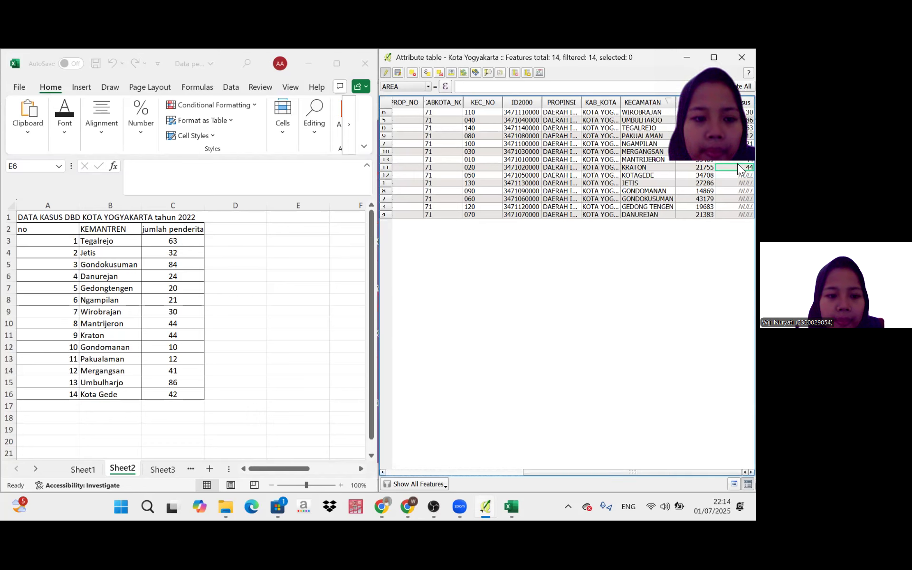
Enter 42 as the Jum_Kasus value for the Kotagede row.
left_click(736, 174)
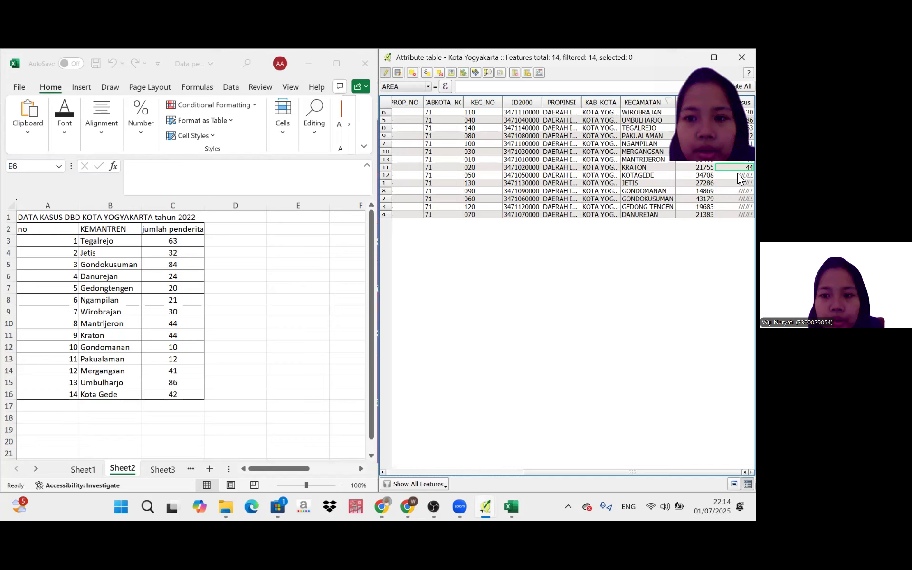
type("42")
key("Return")
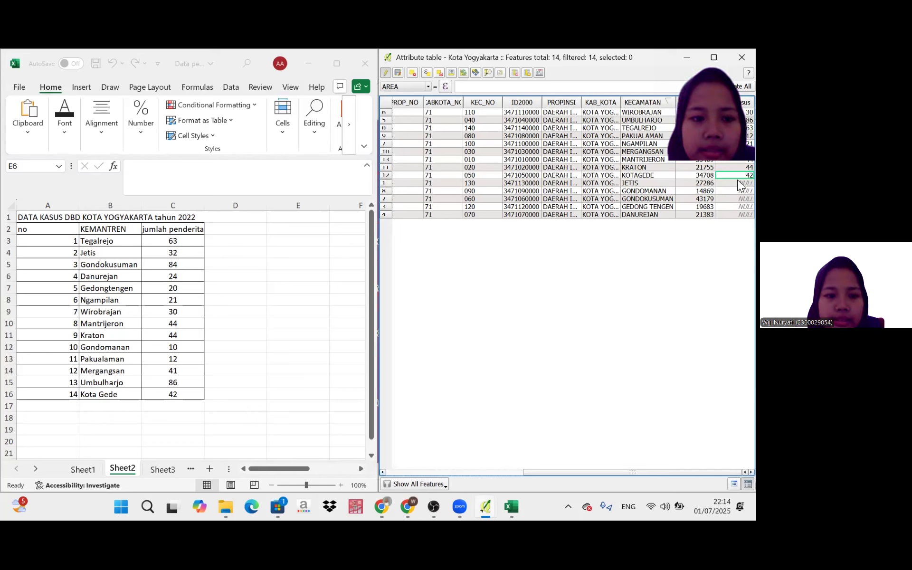
left_click(737, 181)
type("32")
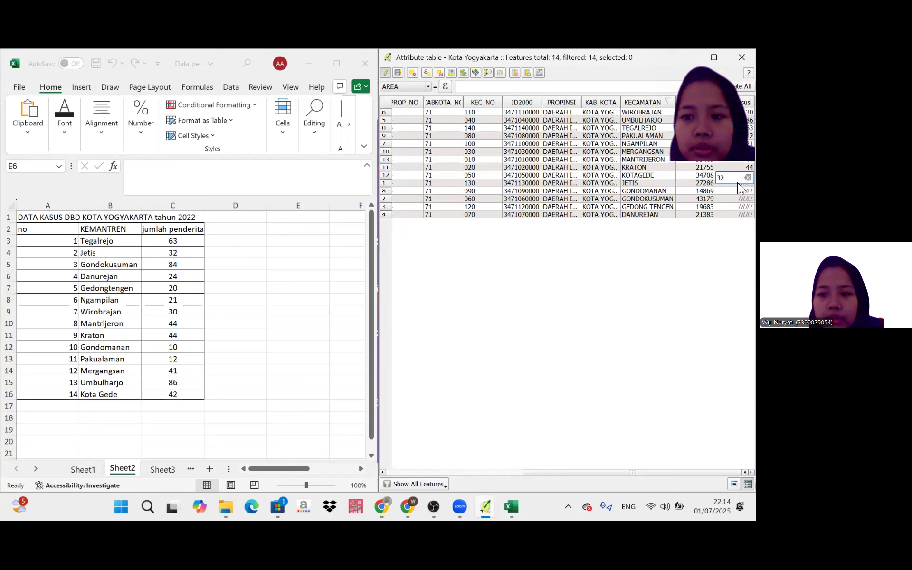
key("BackSpace")
key("BackSpace")
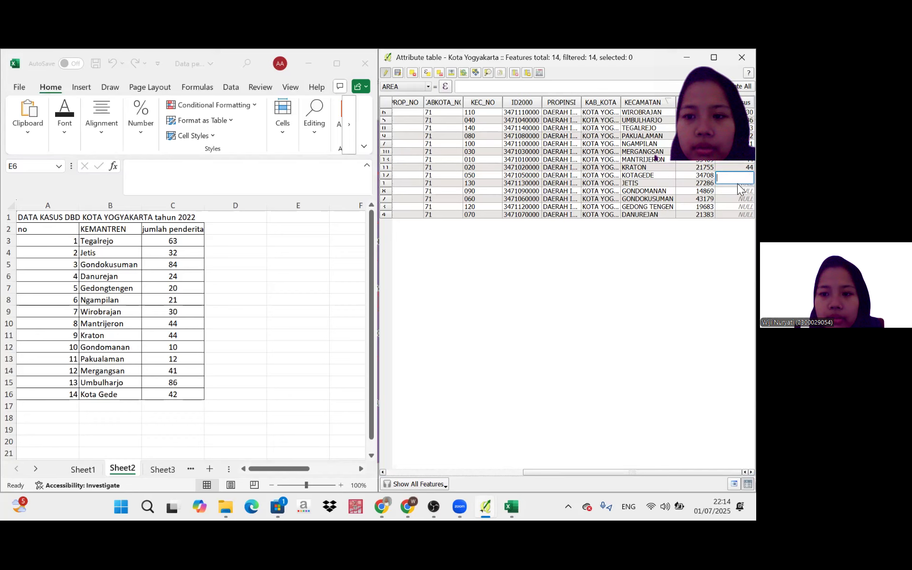
type("32")
key("Return")
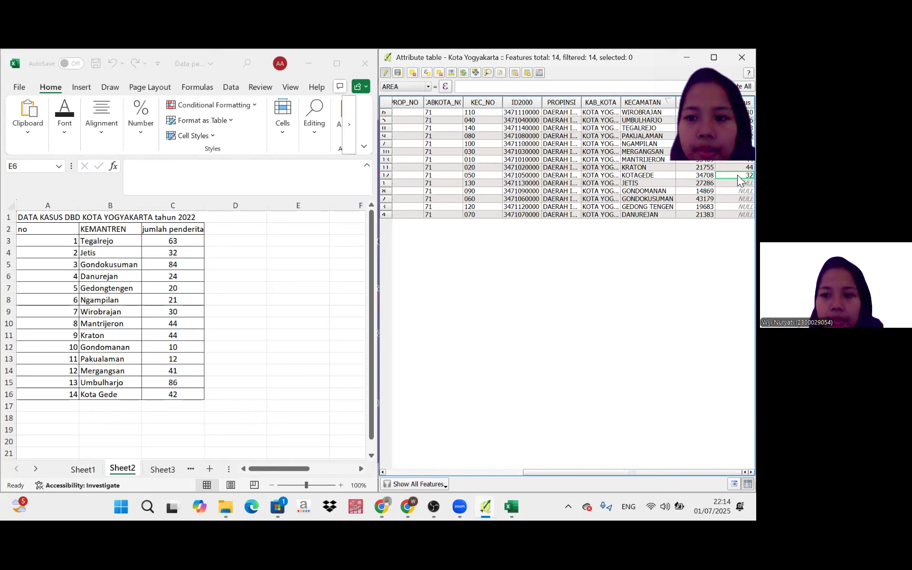
double_click(737, 174)
type("4")
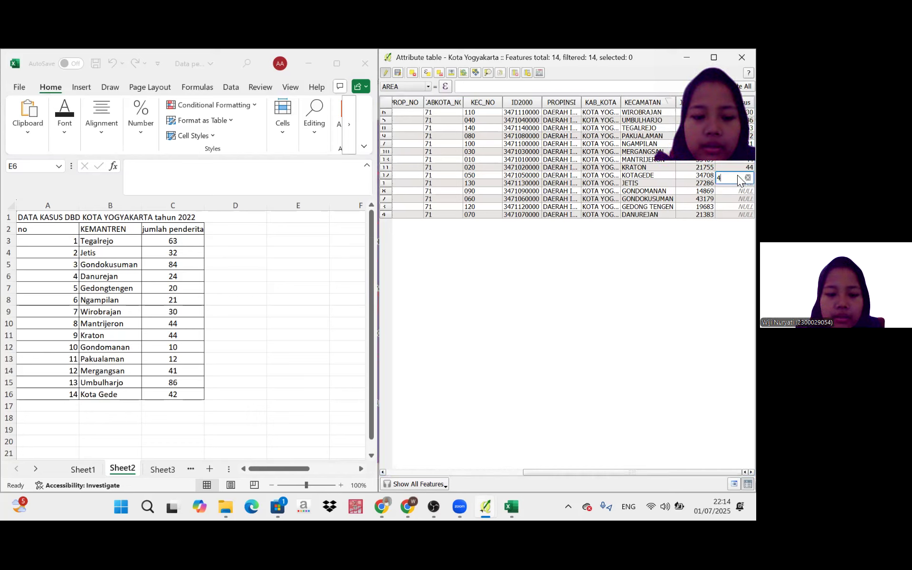
type("2")
key("Return")
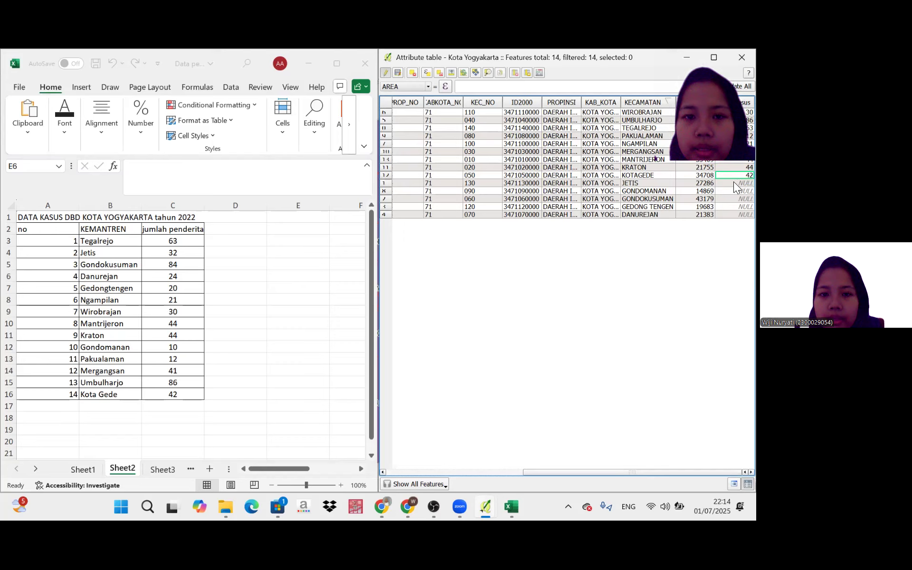
Enter 32 as the Jum_Kasus value for the Jetis row.
left_click(731, 183)
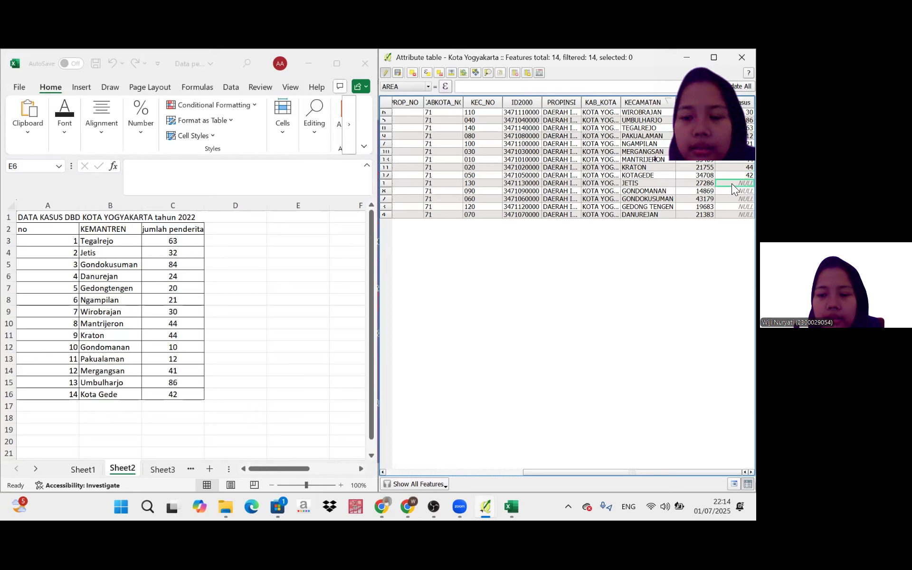
double_click(731, 183)
type("32")
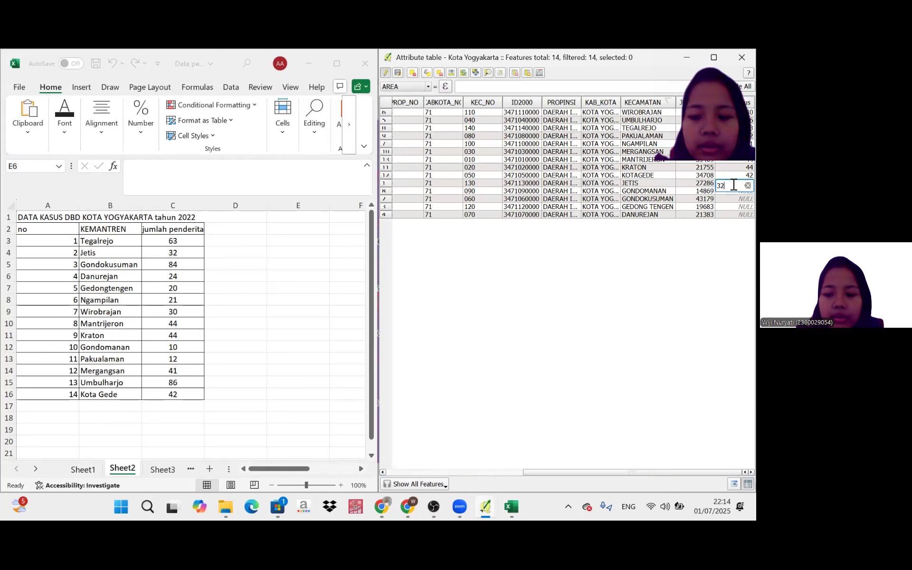
left_click(735, 190)
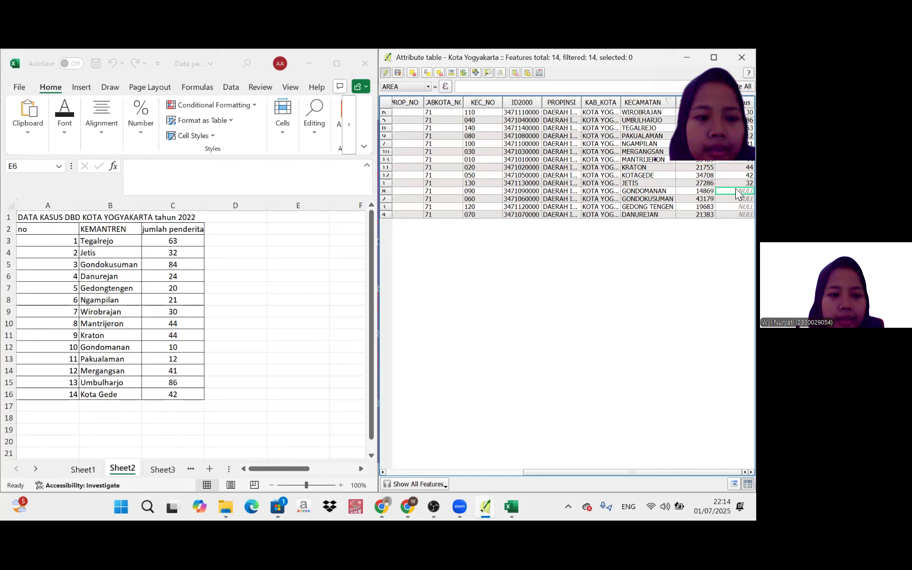
double_click(735, 189)
type("84")
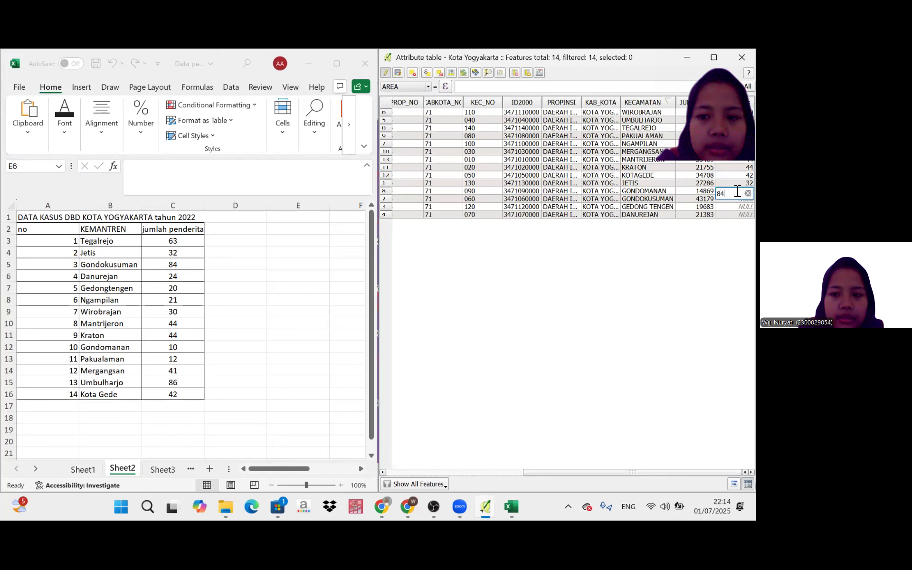
key("Return")
left_click(736, 199)
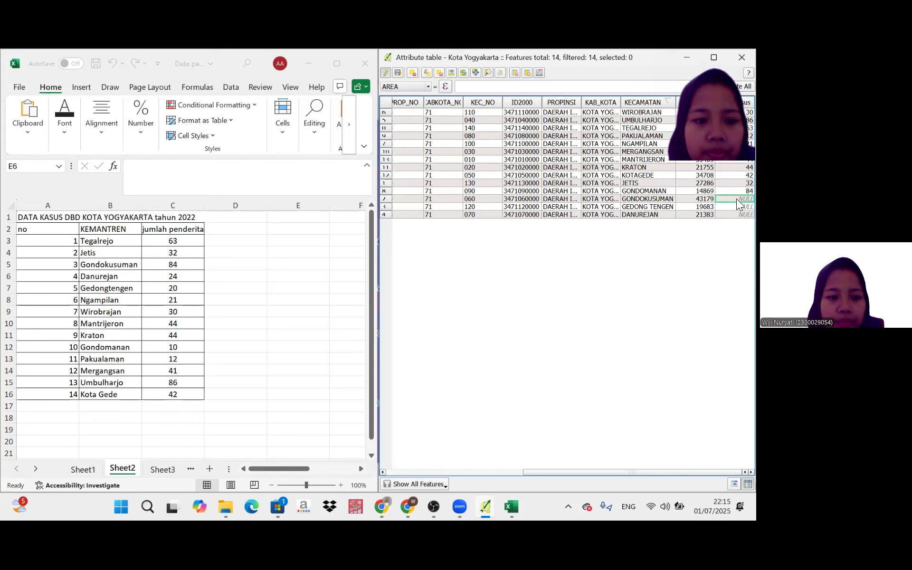
Set the Jum_Kasus value to 10 for Gondomanan and 84 for Gondokusuman.
left_click(737, 190)
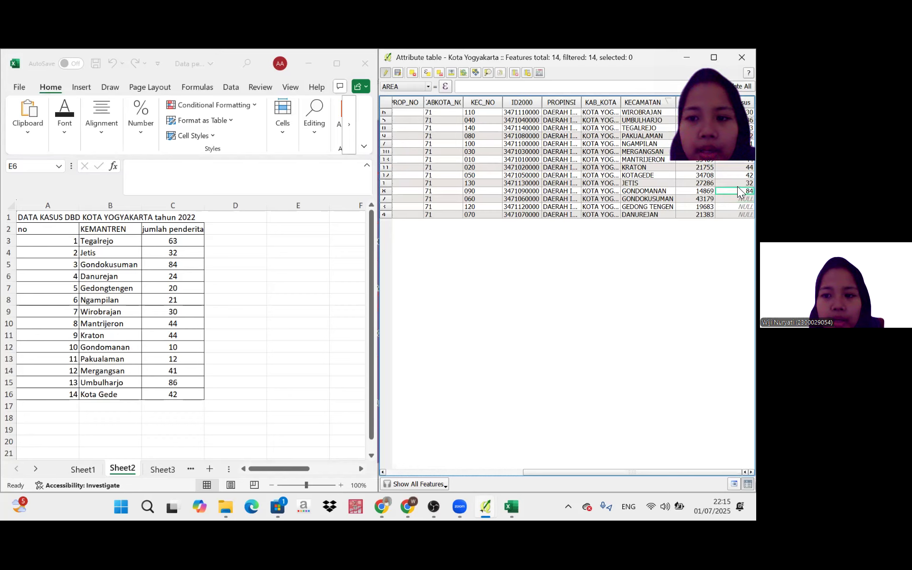
double_click(743, 190)
key("BackSpace")
type("10")
key("Return")
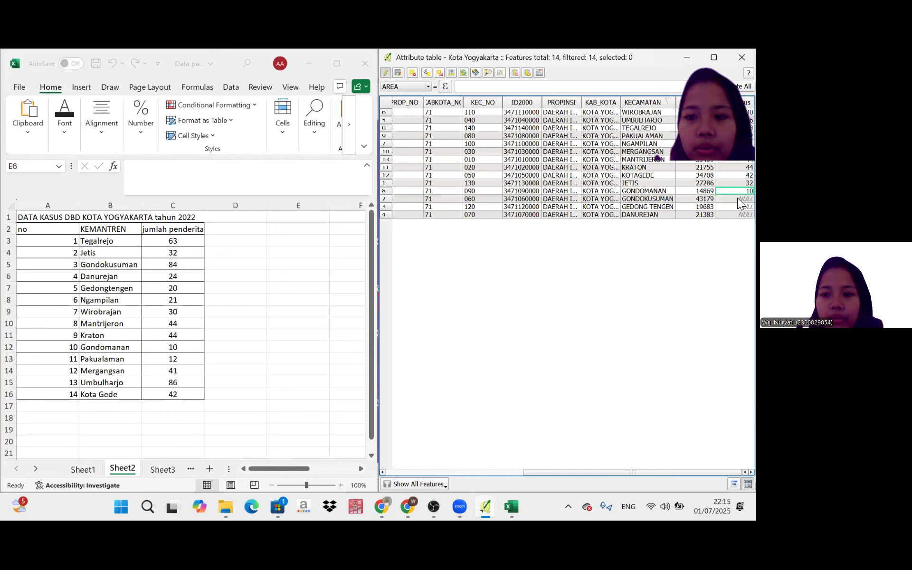
double_click(738, 199)
type("84")
key("Return")
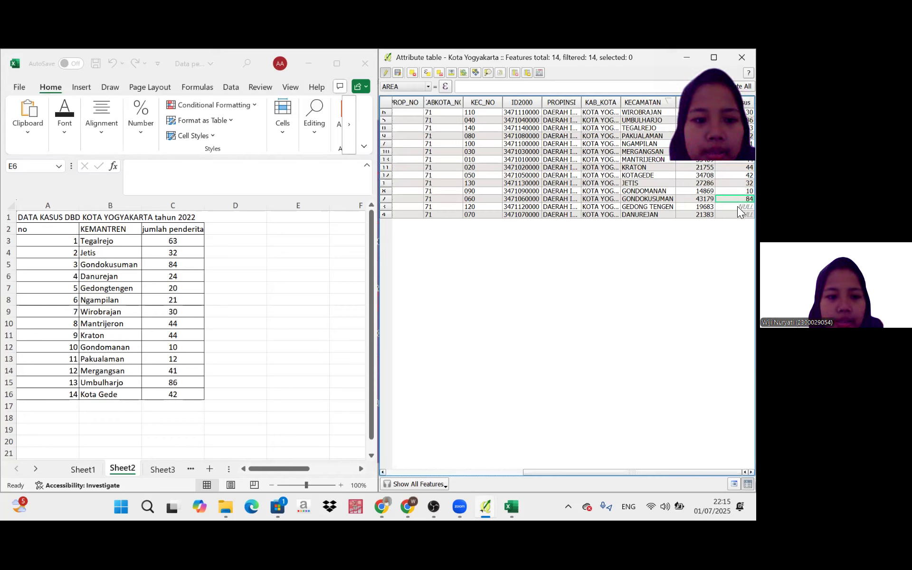
double_click(737, 206)
type("20")
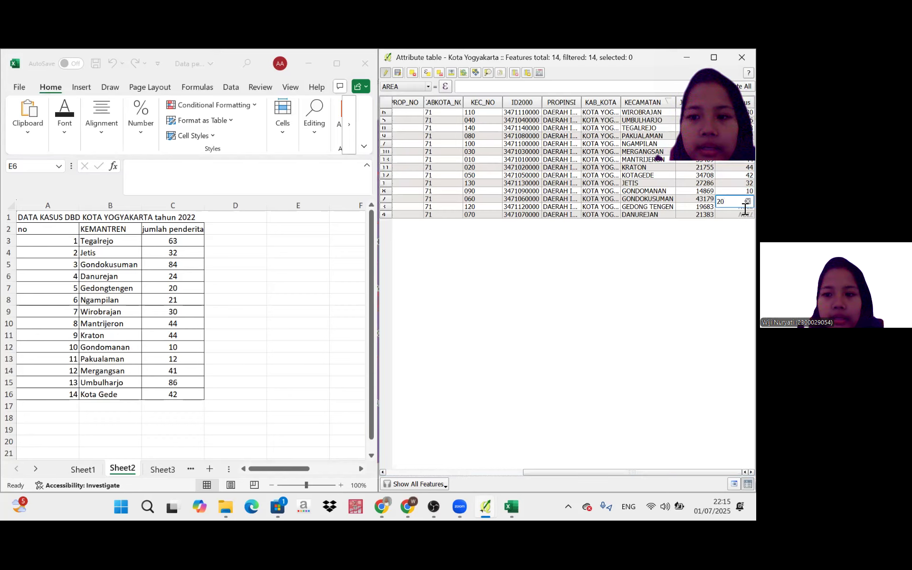
key("Return")
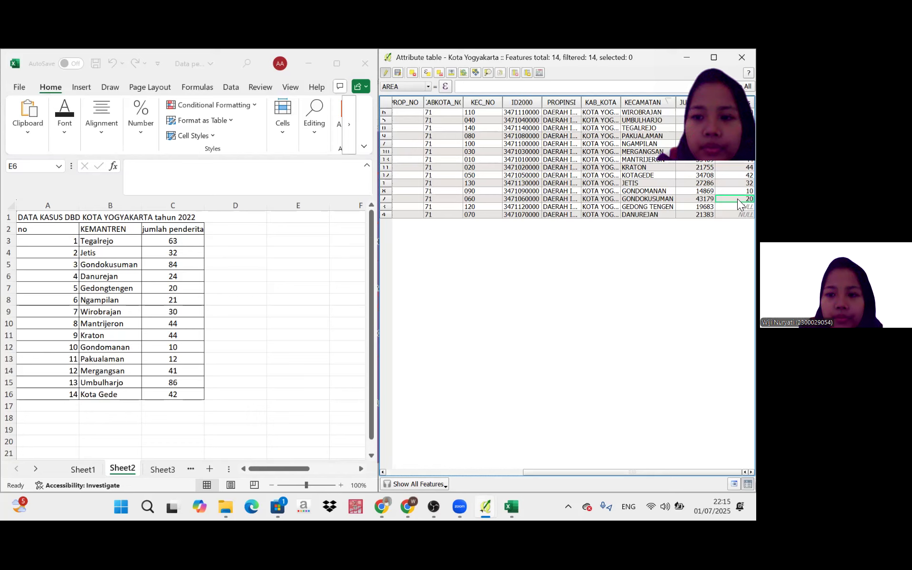
double_click(738, 199)
key("BackSpace")
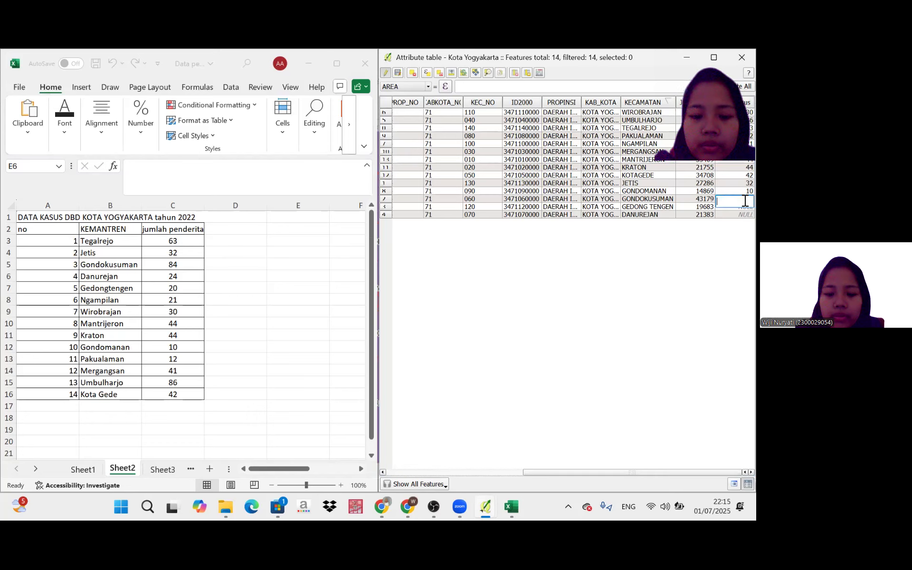
type("84")
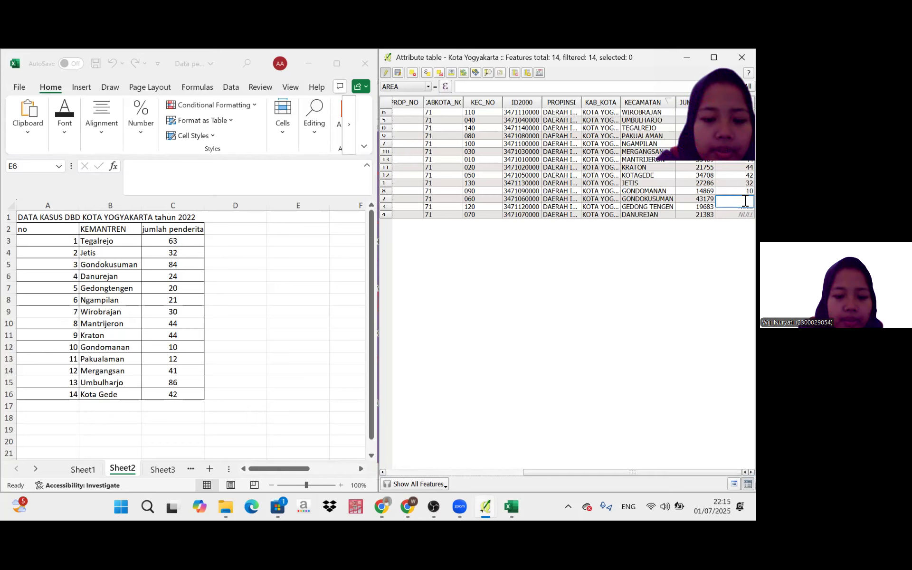
key("Return")
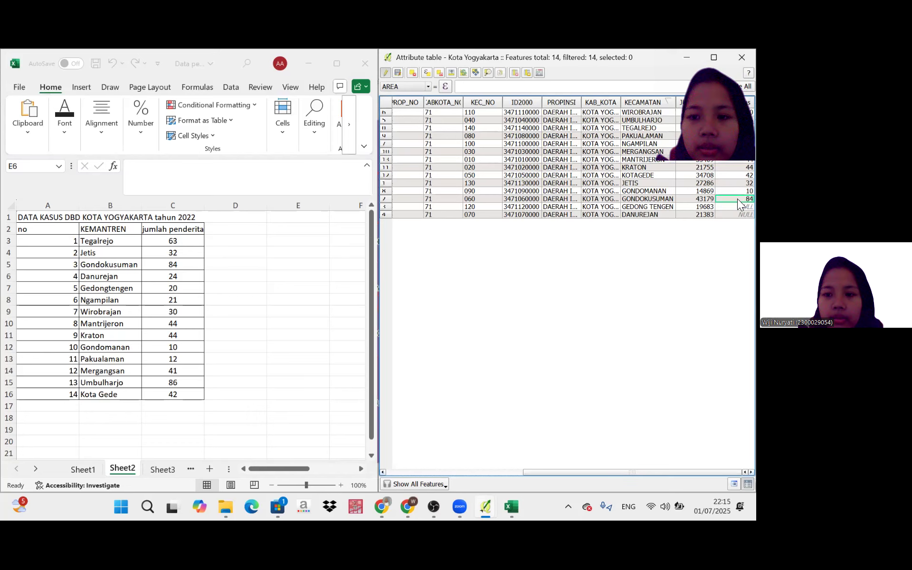
Enter 20 as the Jum_Kasus value for the Gedong Tengen row.
left_click(736, 206)
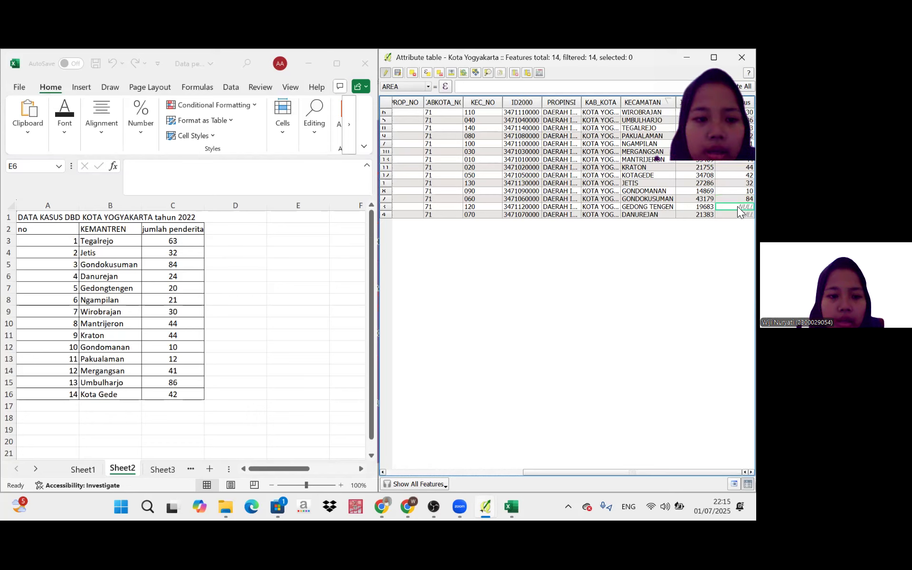
type("20")
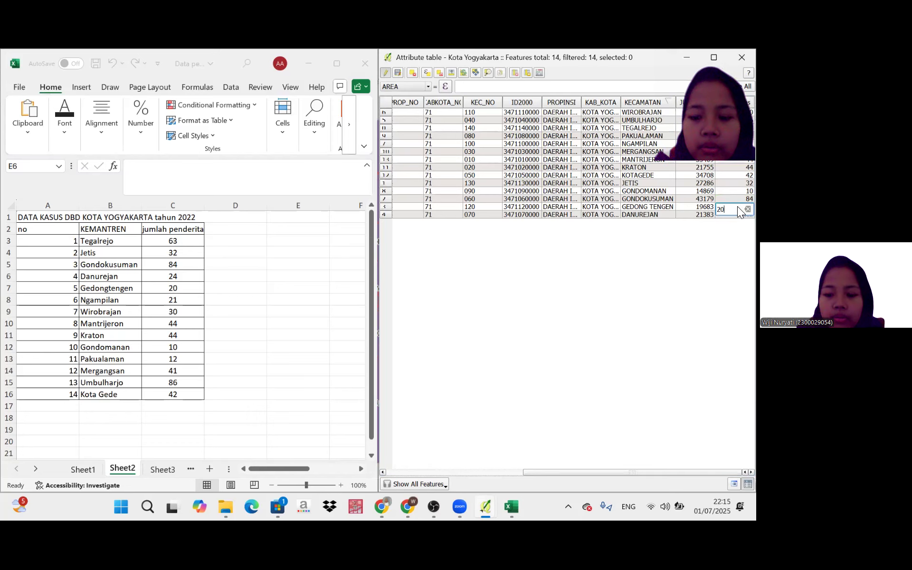
key("Return")
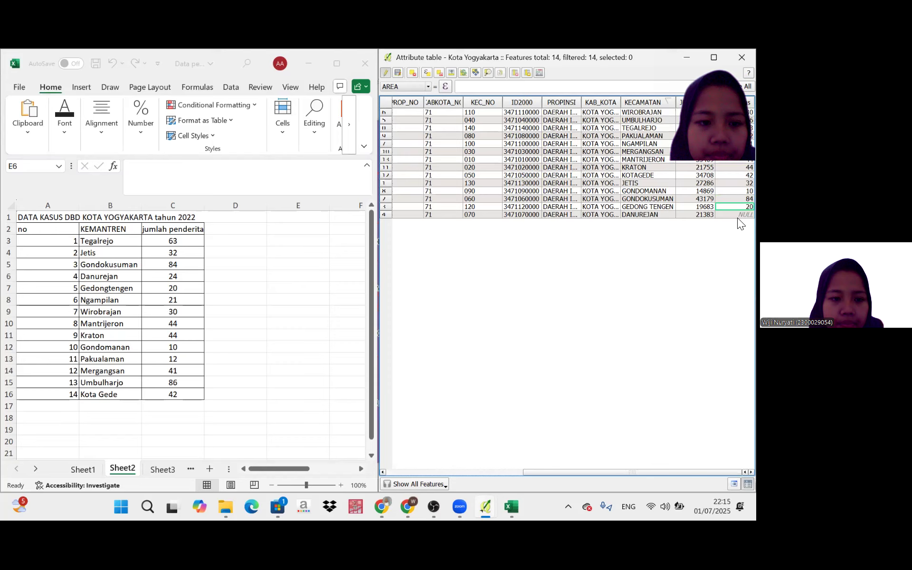
double_click(737, 216)
type("24")
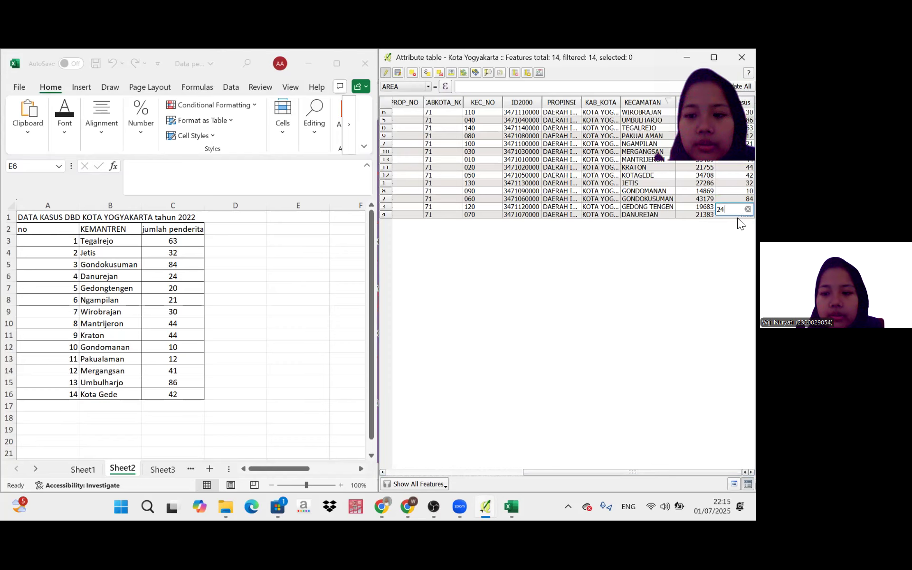
key("Return")
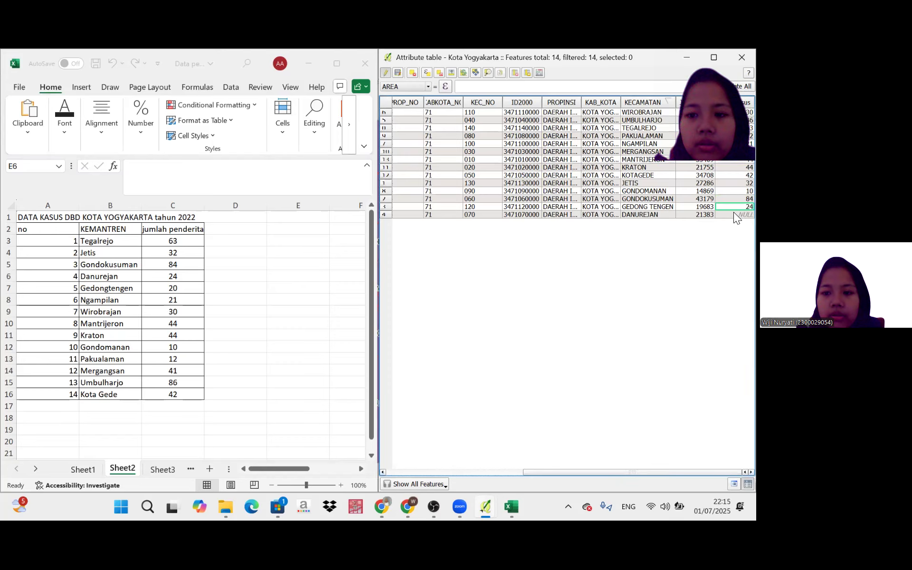
Set the Jum_Kasus value to 24 for Danurejan and 20 for Gedong Tengen.
double_click(737, 214)
type("24")
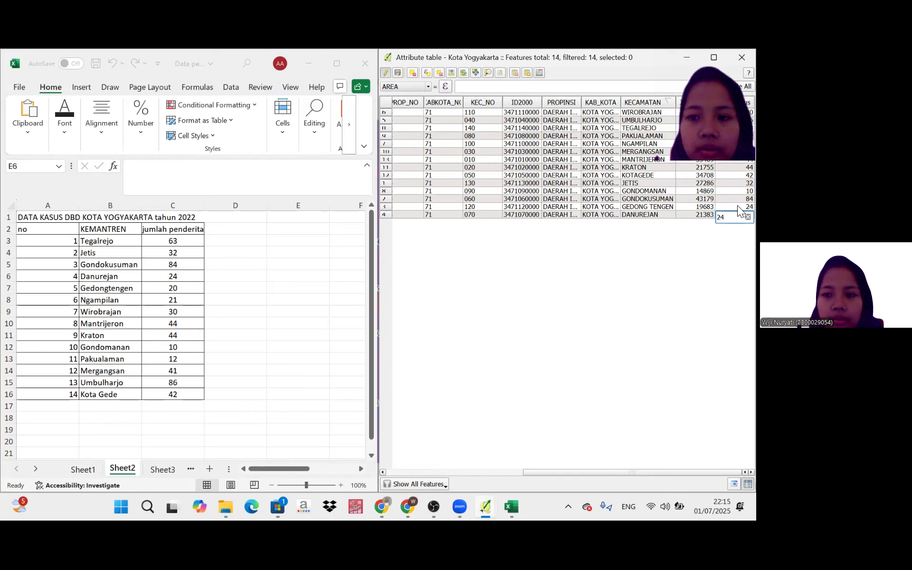
key("Return")
left_click(736, 206)
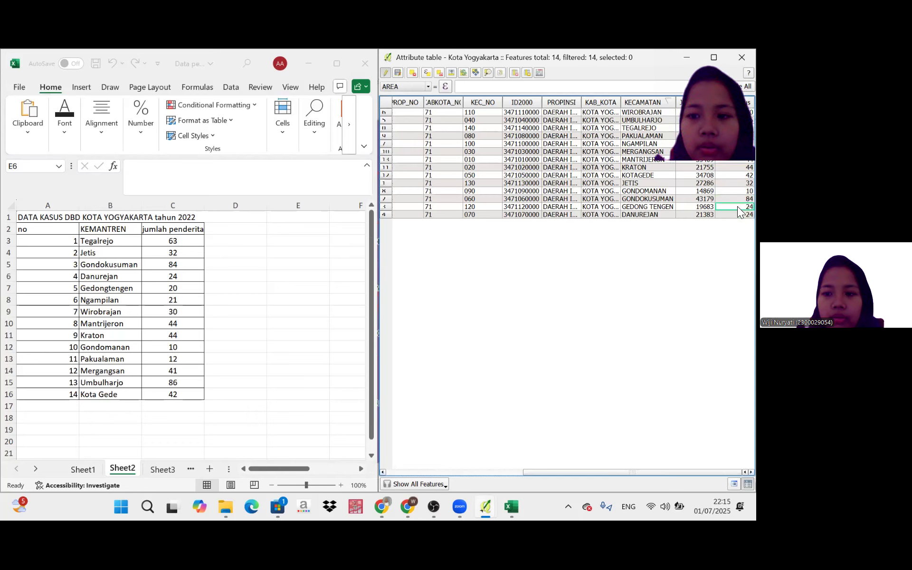
double_click(737, 206)
type("20")
key("Return")
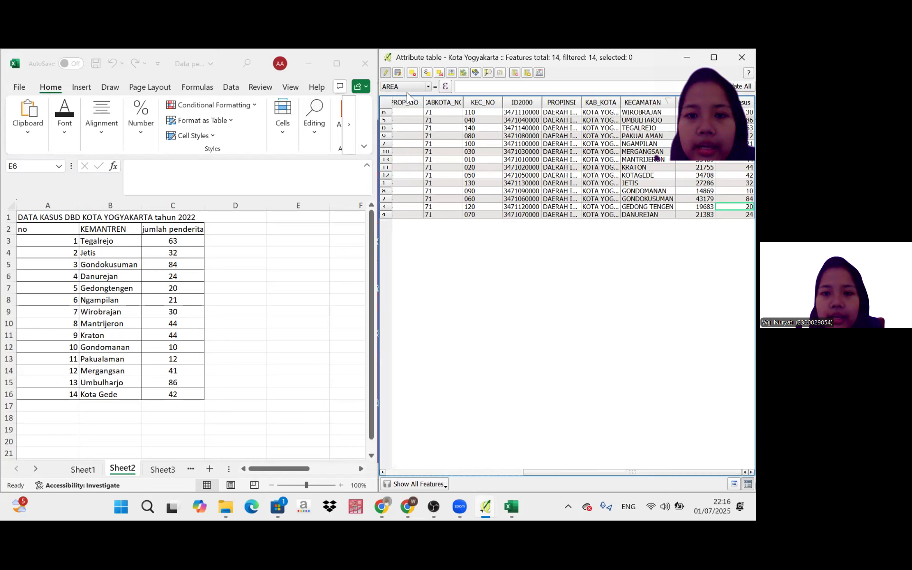
Close the case spreadsheet and finish editing the Kota Yogyakarta attribute table, saving the layer changes.
left_click(361, 65)
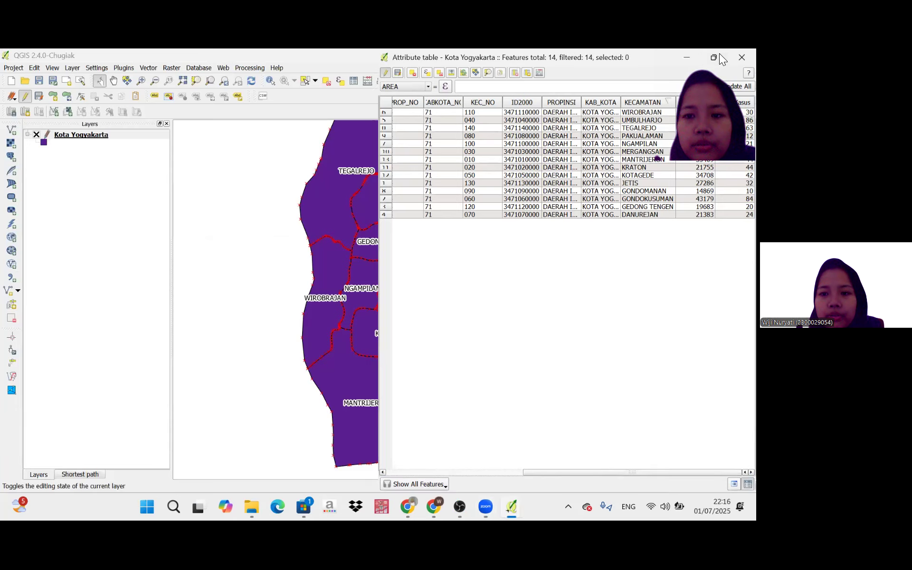
left_click(714, 57)
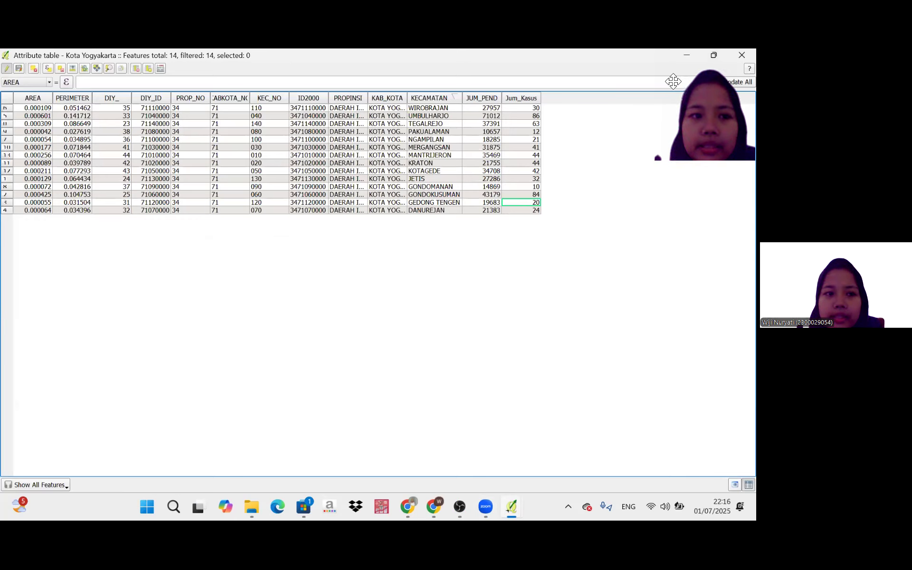
left_click(6, 70)
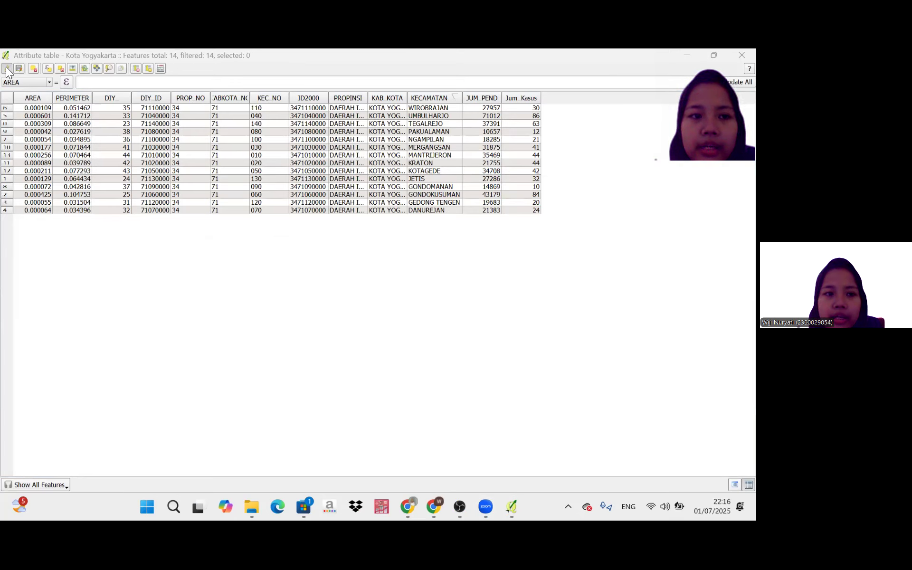
left_click(6, 70)
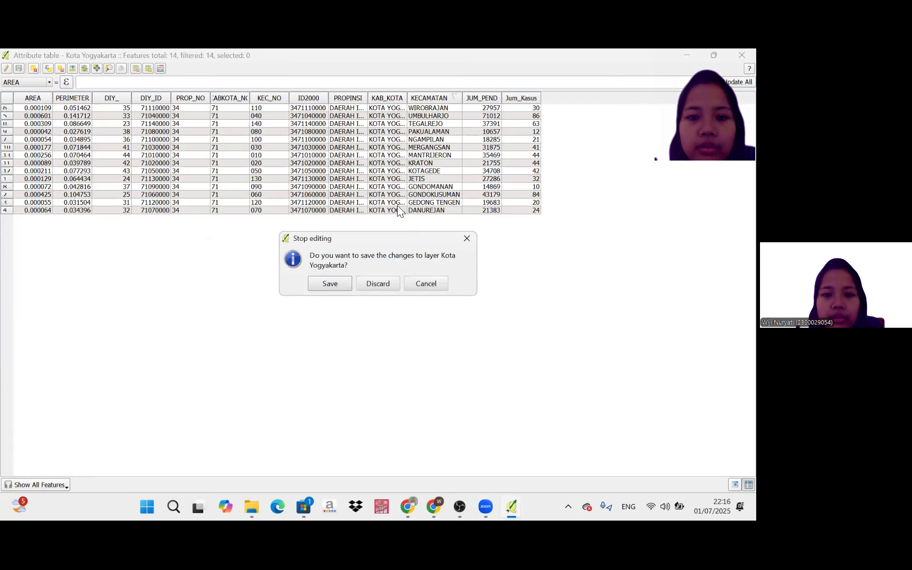
left_click(468, 238)
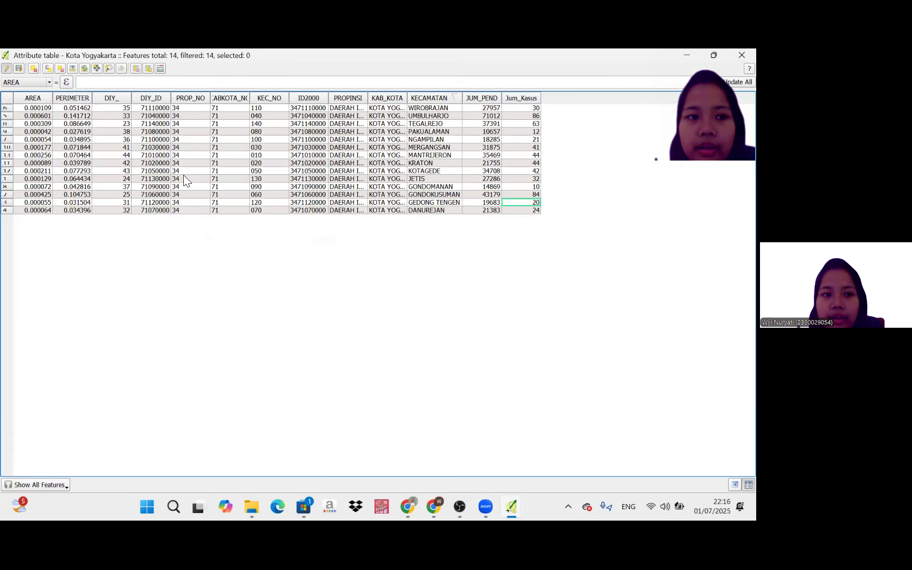
left_click(6, 69)
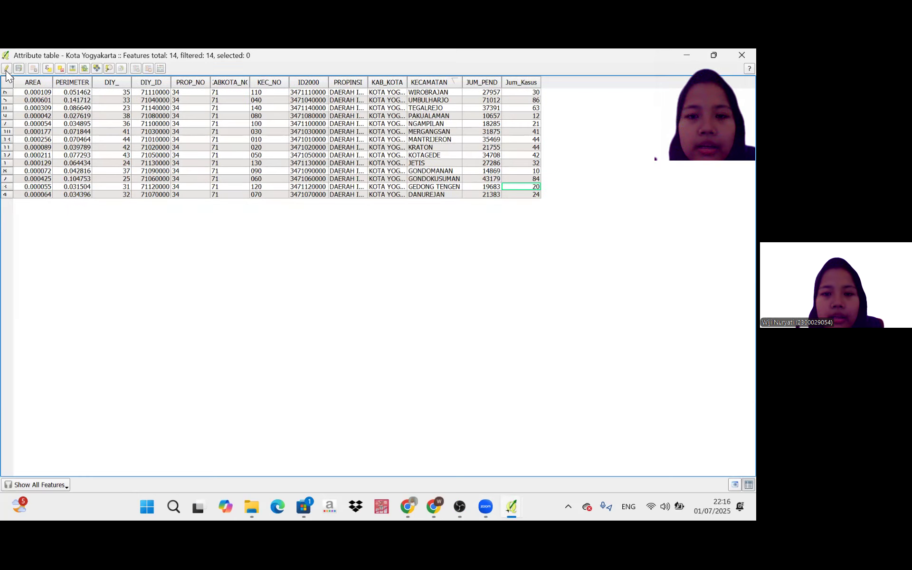
left_click(740, 55)
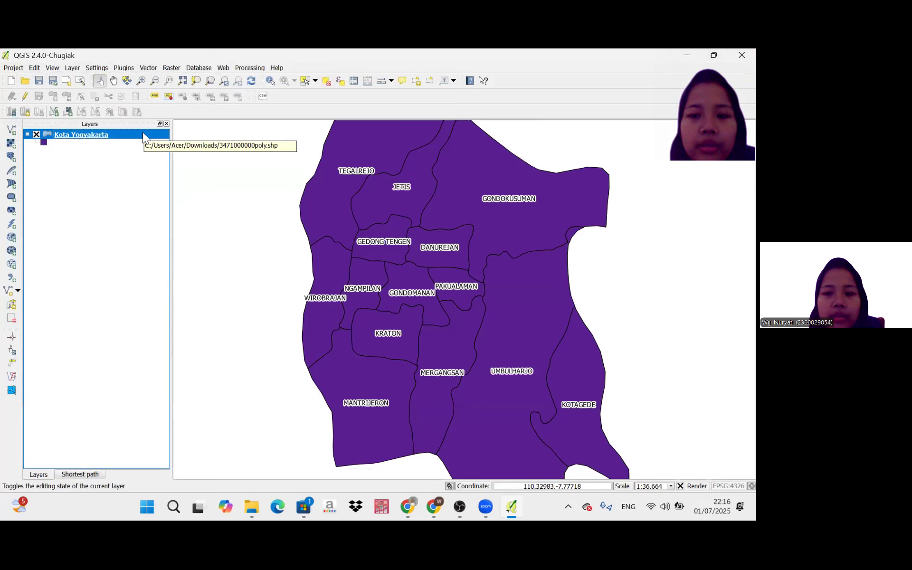
Style the Kota Yogyakarta layer as Graduated on the Jum_Kasus column and classify it into five classes.
double_click(143, 134)
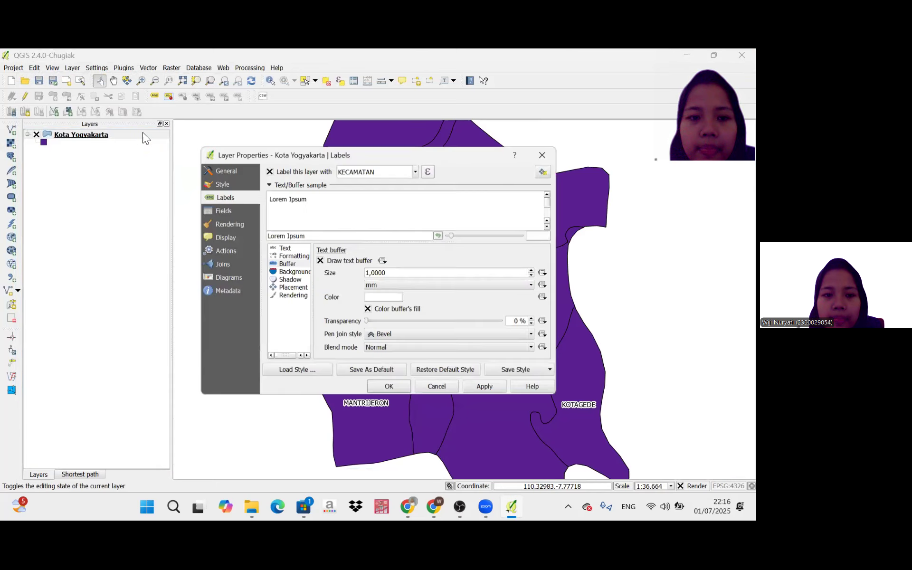
left_click(221, 183)
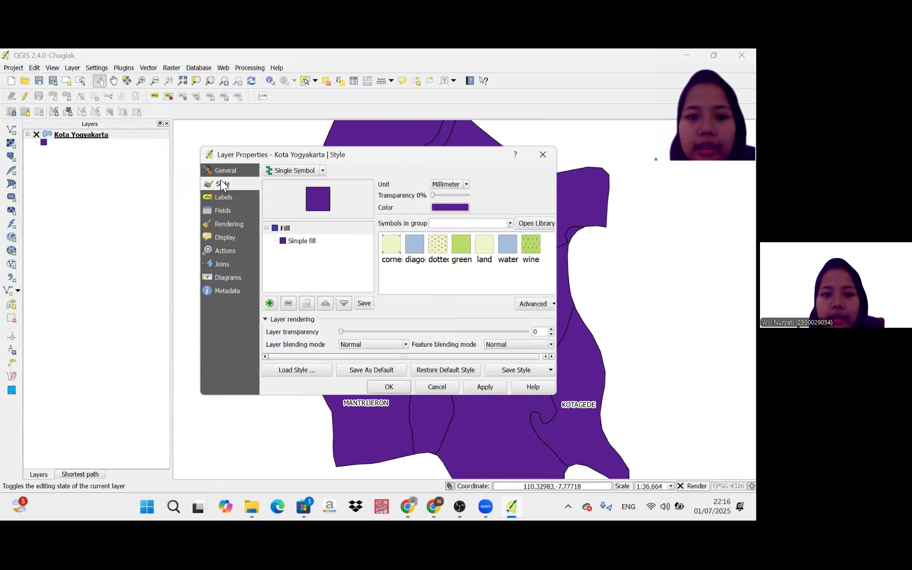
left_click(322, 170)
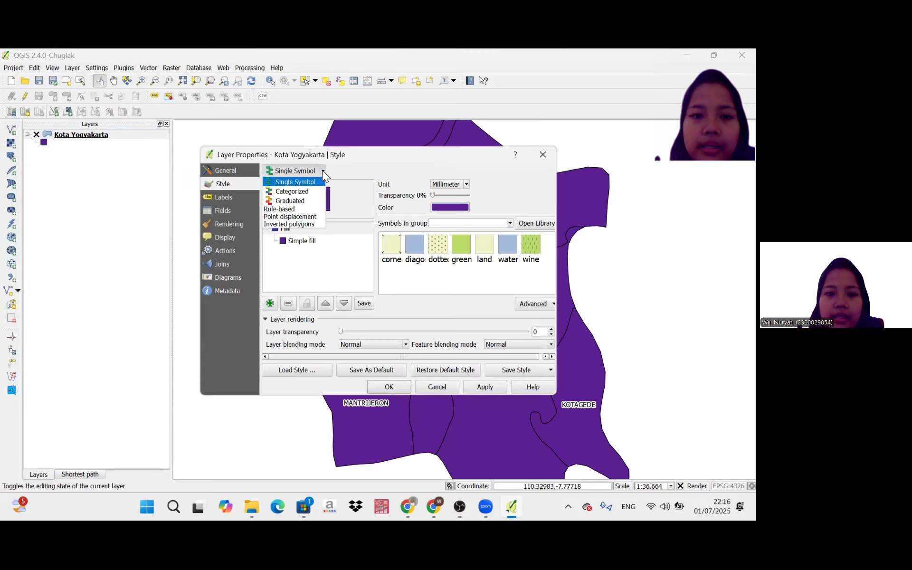
left_click(317, 201)
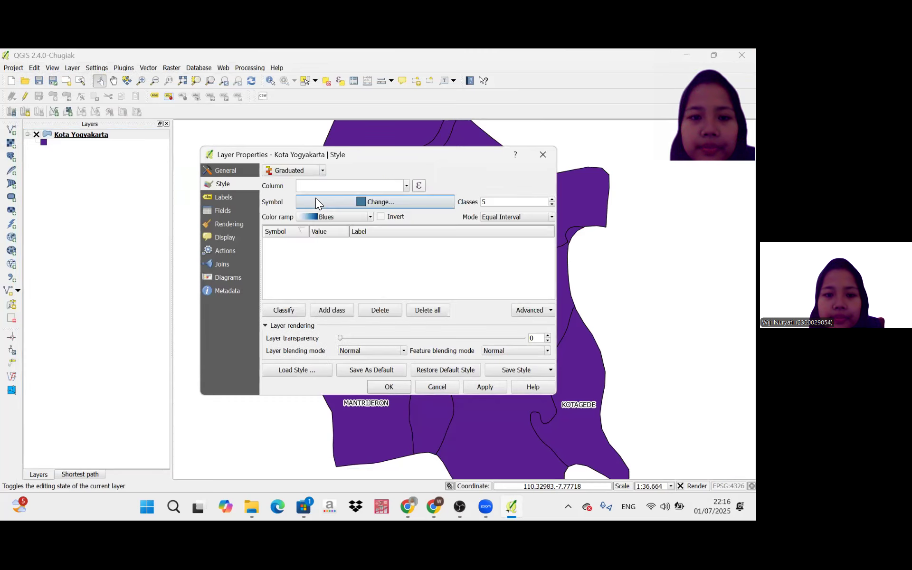
left_click(408, 185)
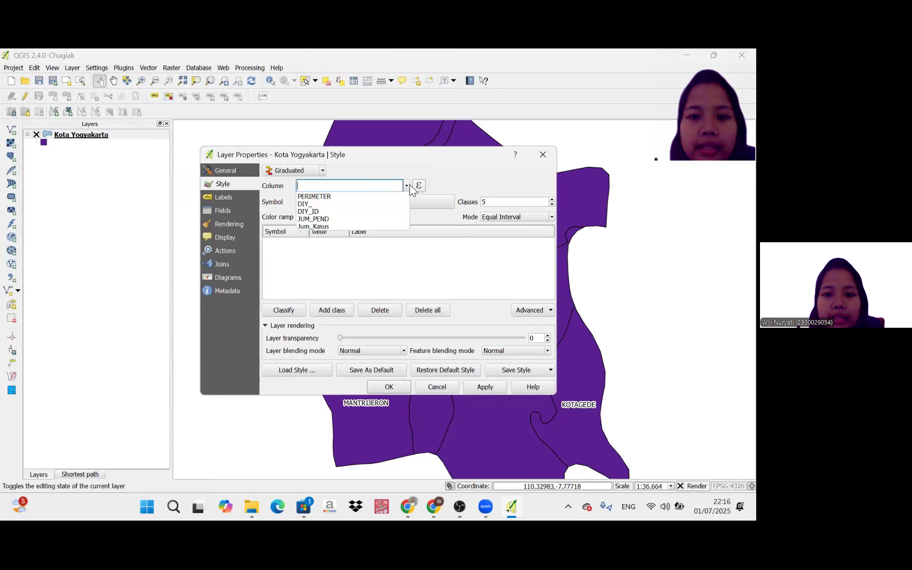
left_click(379, 234)
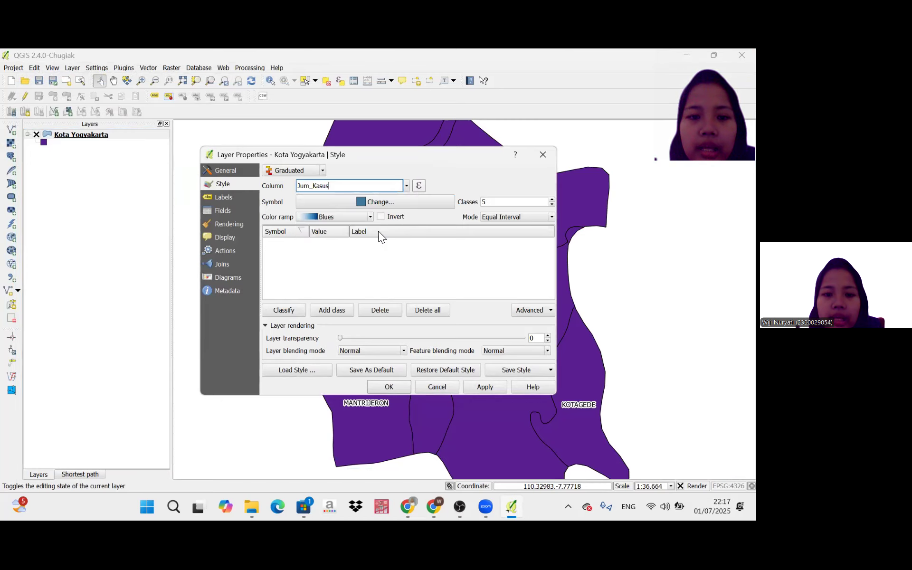
left_click(295, 310)
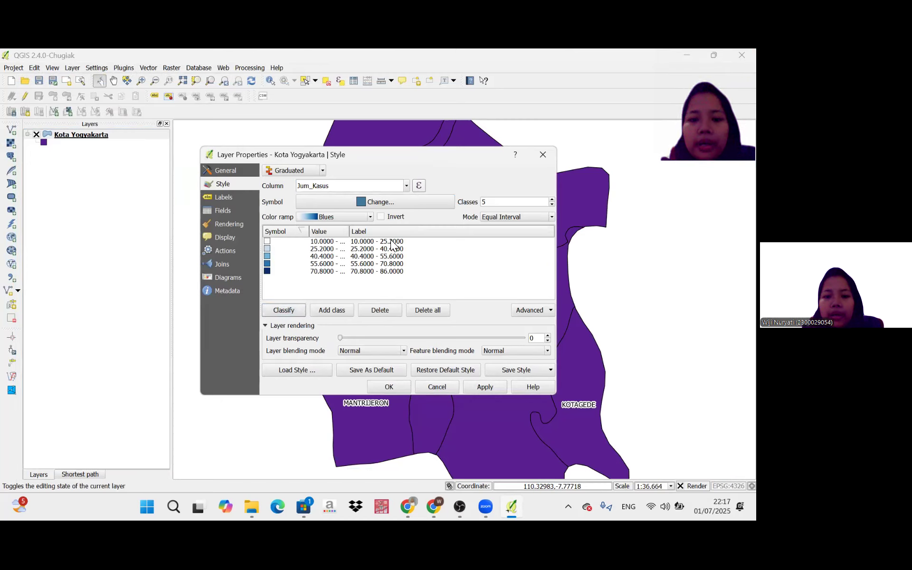
Label the lowest Jum_Kasus class Sangat Rendah and the second-lowest class Rendah.
double_click(391, 242)
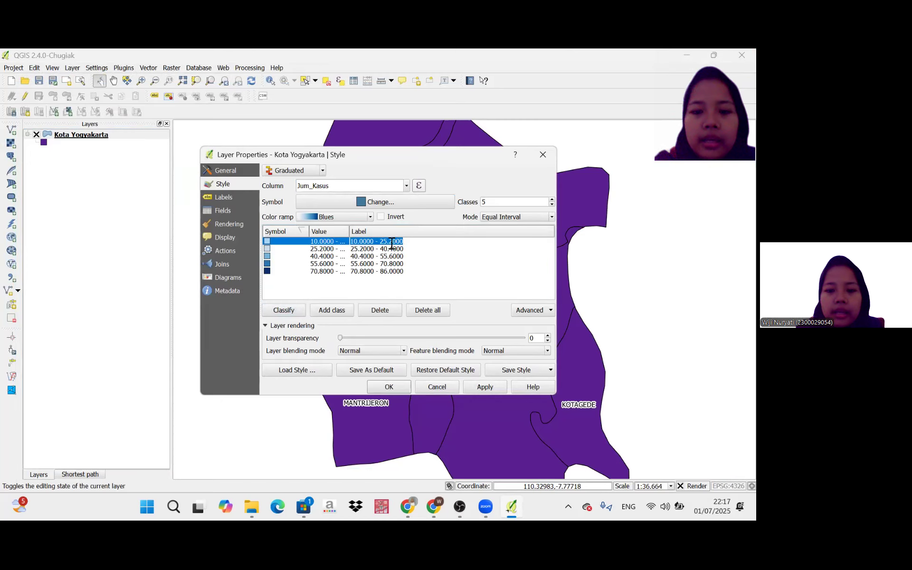
key("BackSpace")
type("San")
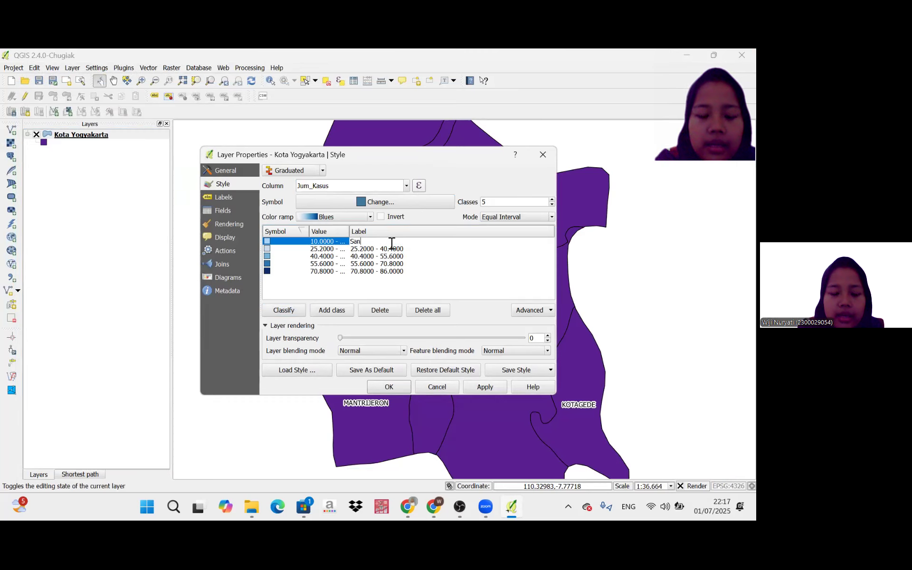
type("gat Rendah")
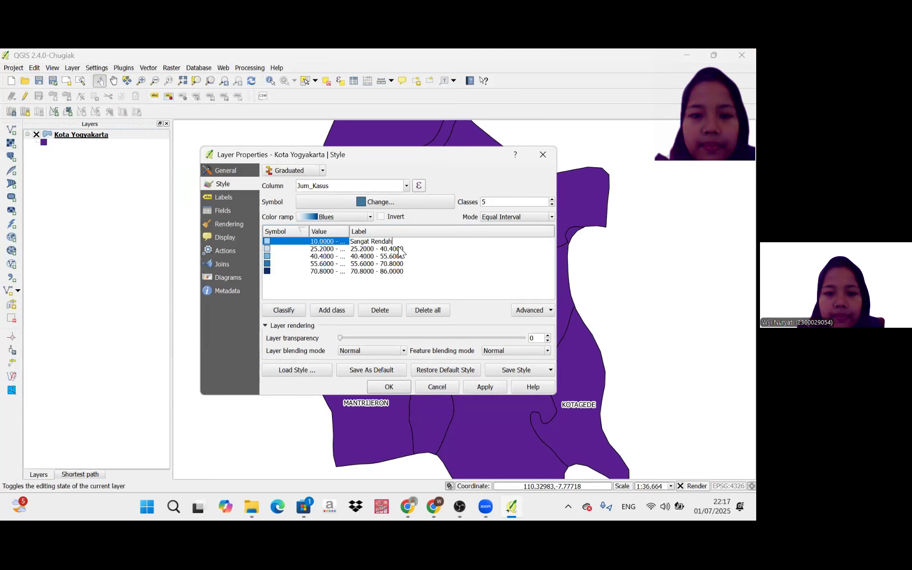
double_click(399, 246)
key("BackSpace")
type("Rendah")
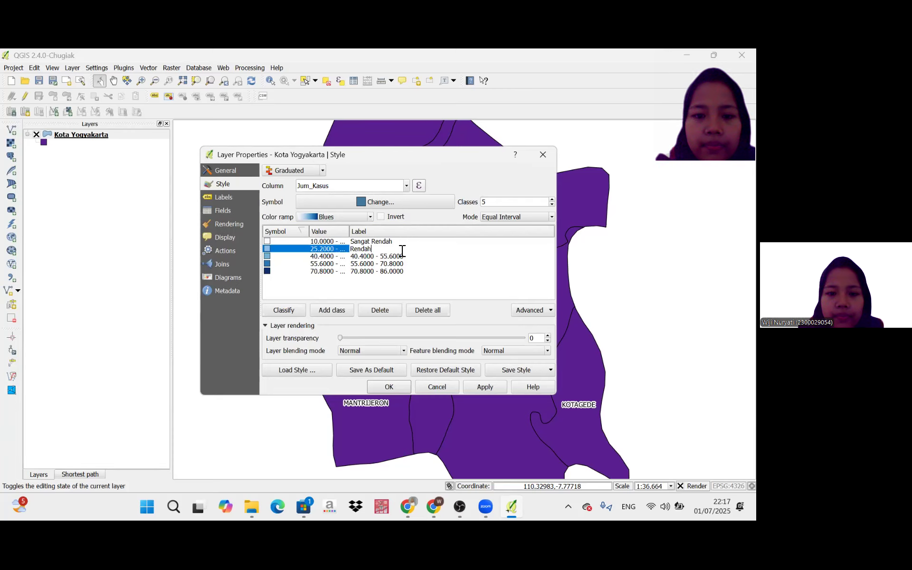
Label the middle Jum_Kasus class Sedang and the fourth class Tinggi.
left_click(399, 257)
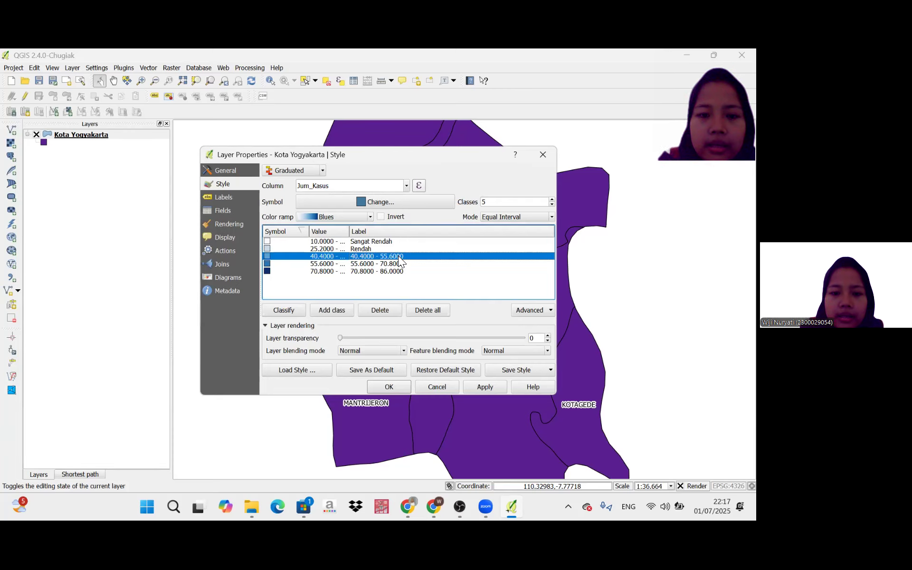
double_click(400, 257)
type("Sedang")
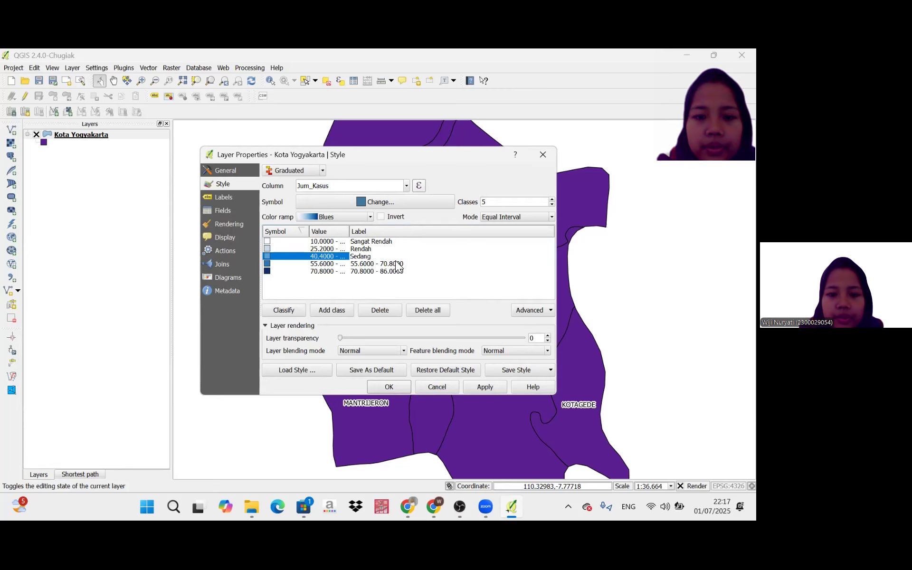
left_click(398, 263)
double_click(398, 264)
type("Tinggi")
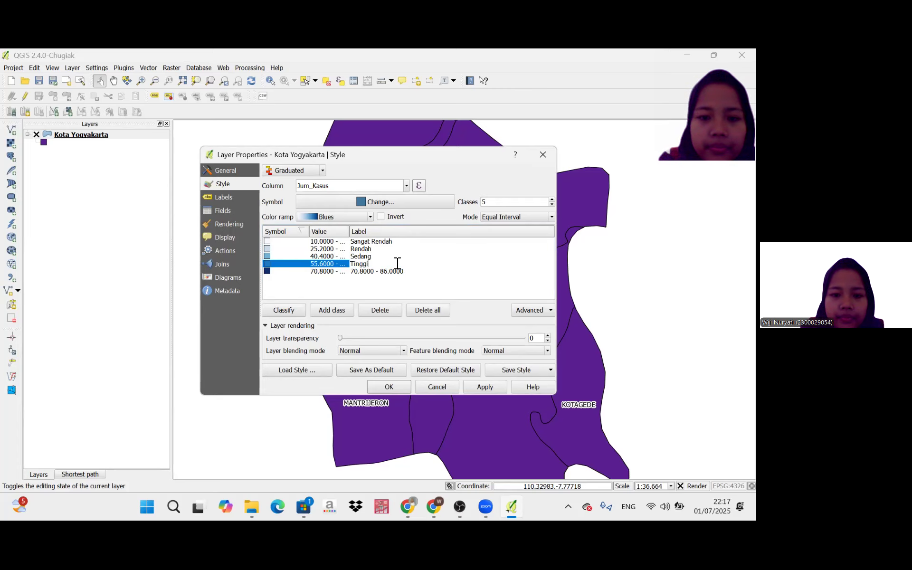
Label the highest Jum_Kasus class Sangat Tinggi and apply the graduated style to the map.
double_click(395, 272)
type("S")
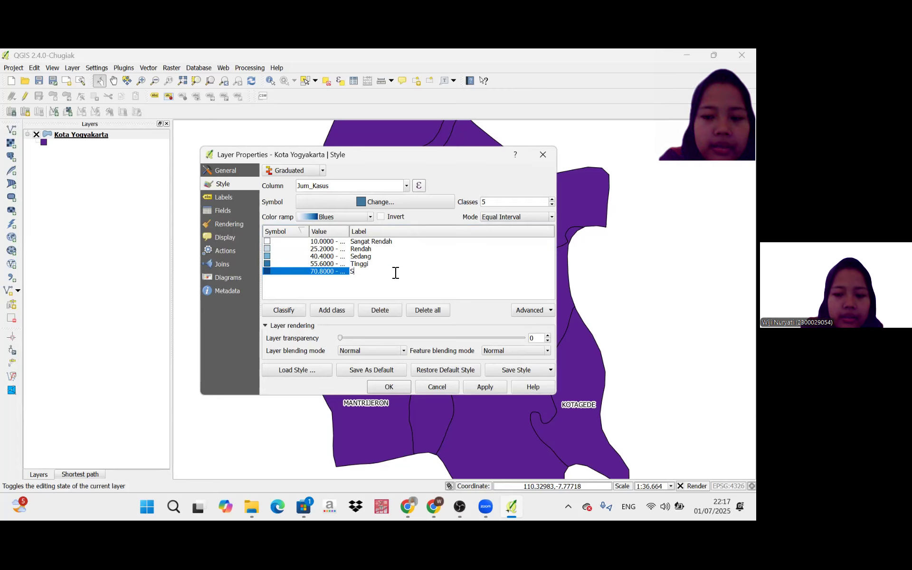
type("angat ")
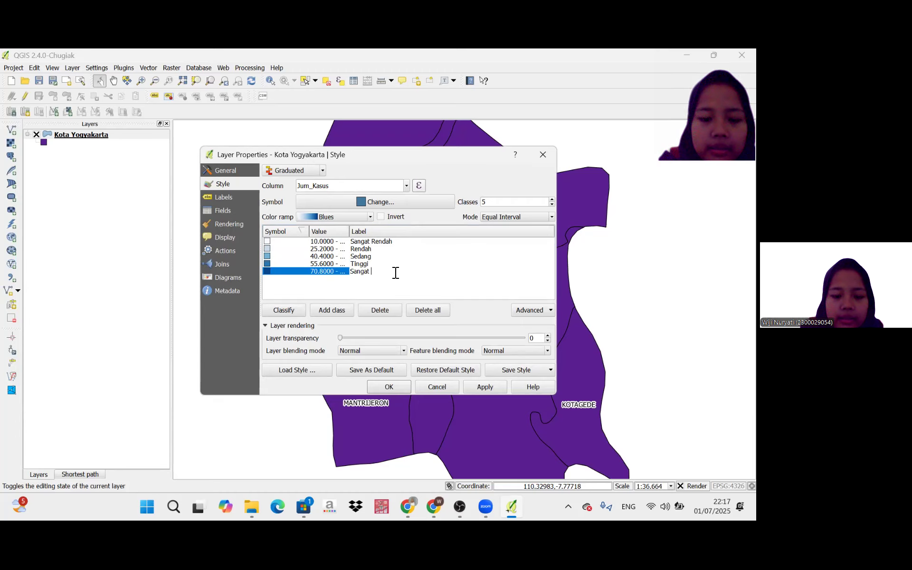
type("Tinggi")
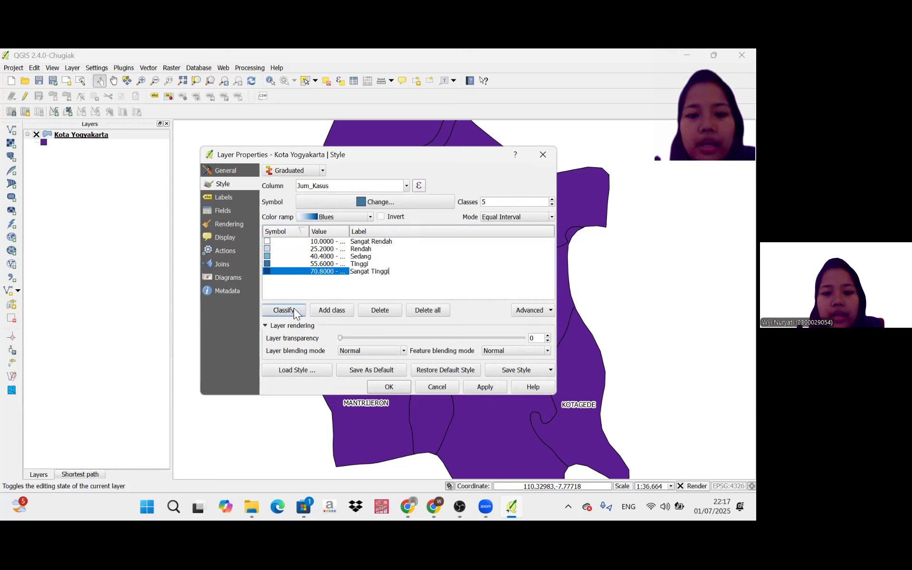
left_click(470, 382)
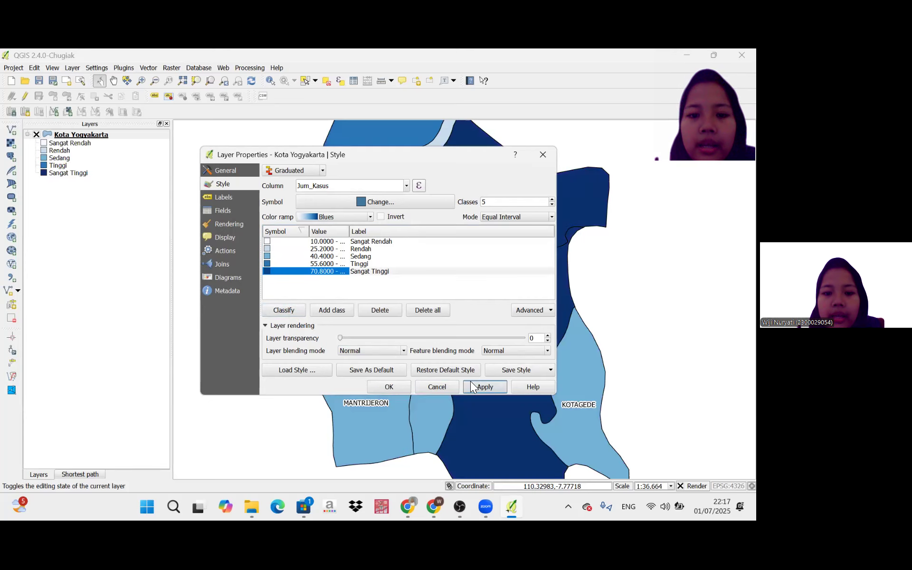
left_click(375, 388)
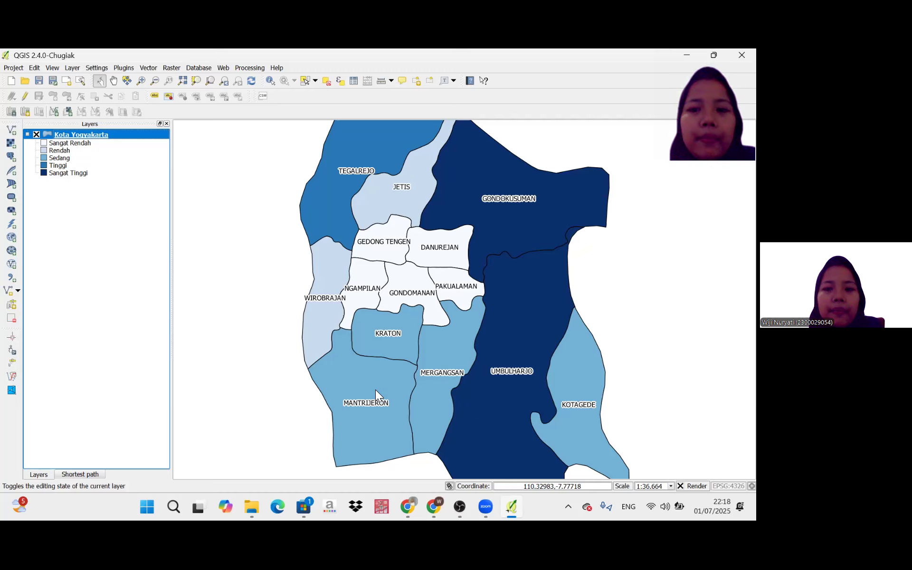
Create a new print composer titled Peta Kota Yogyakarta.
left_click(19, 70)
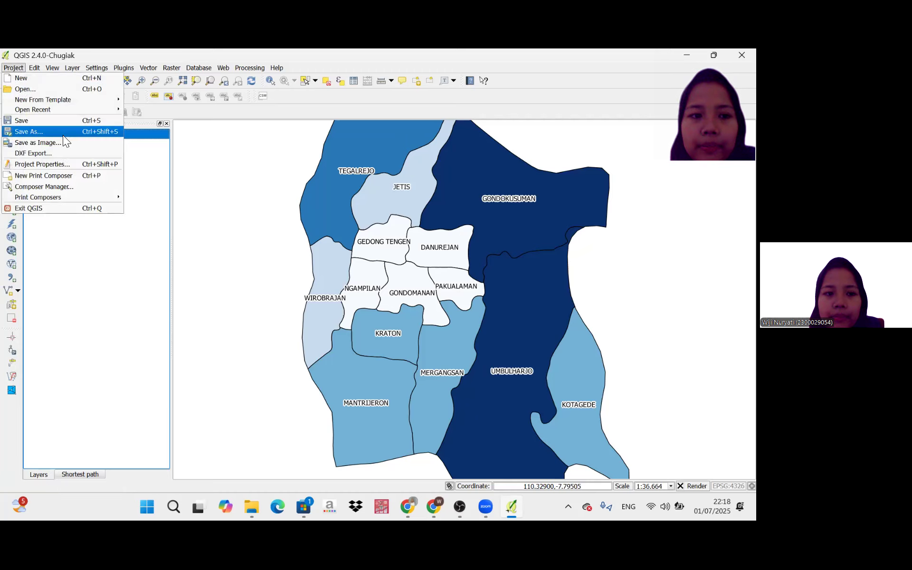
left_click(61, 175)
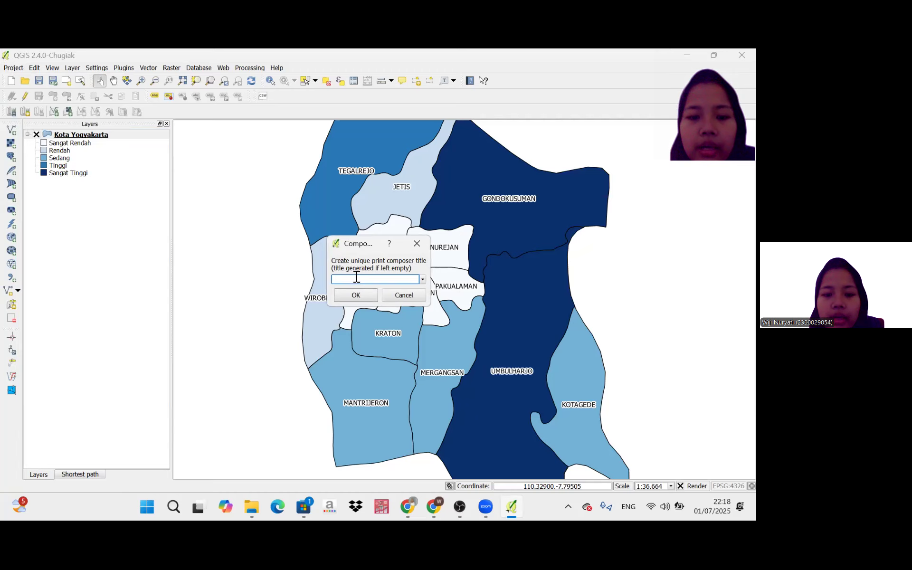
type("Peta Kota")
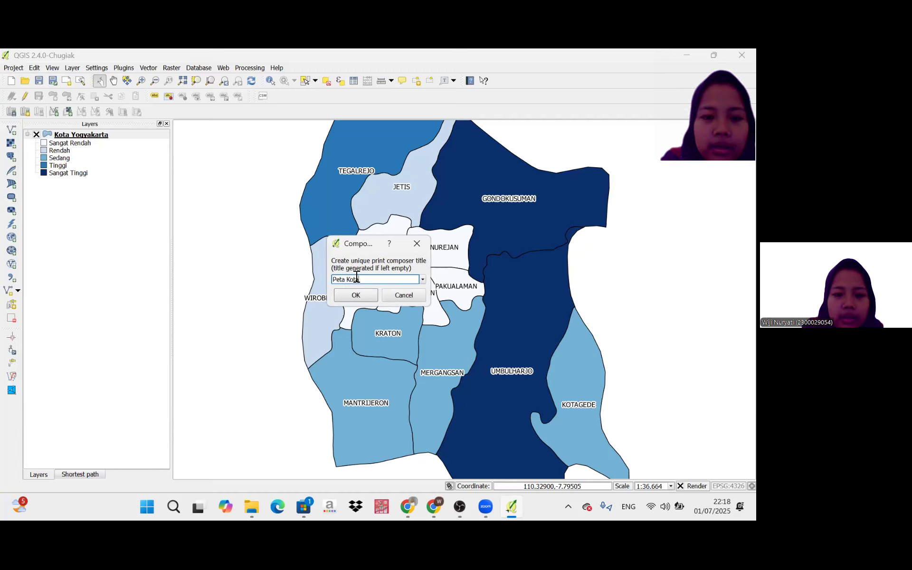
type(" Yogya")
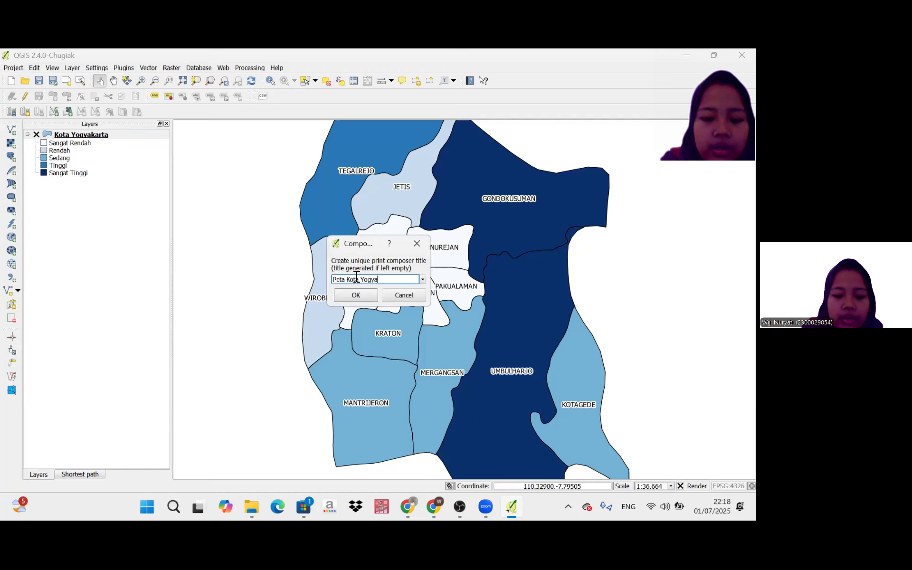
type("karta")
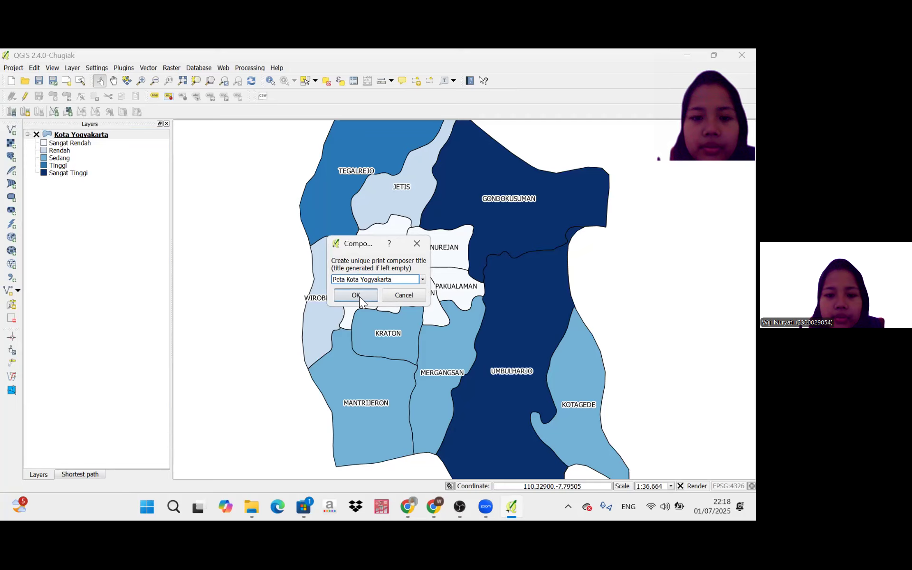
left_click(359, 296)
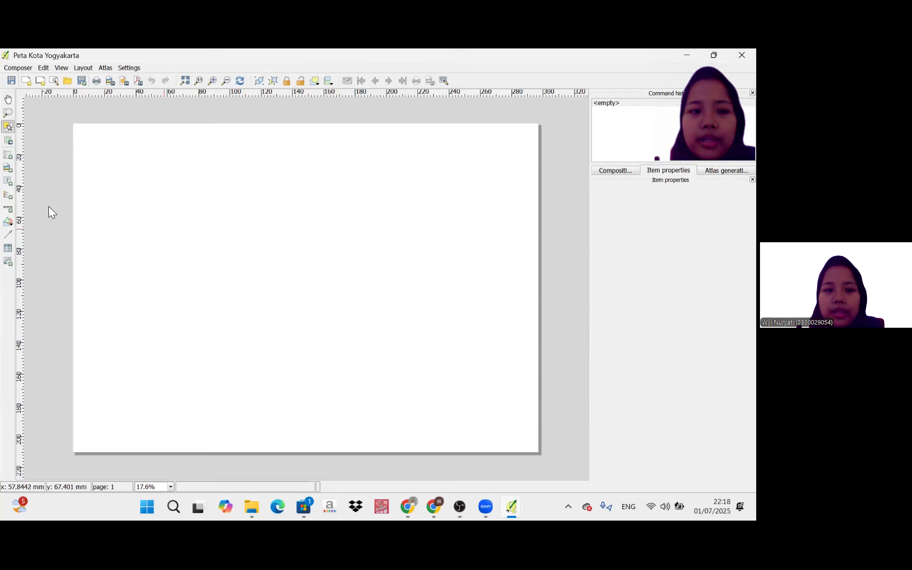
Add a map about 165 mm wide to the left part of the composer page, spanning nearly its full height.
left_click(8, 157)
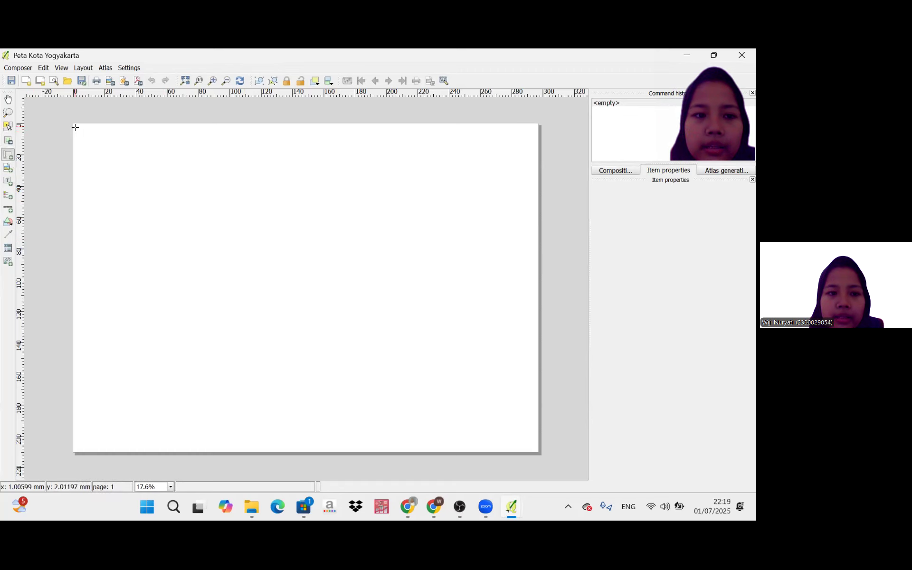
left_click_drag(75, 127, 326, 328)
left_click_drag(305, 372, 334, 454)
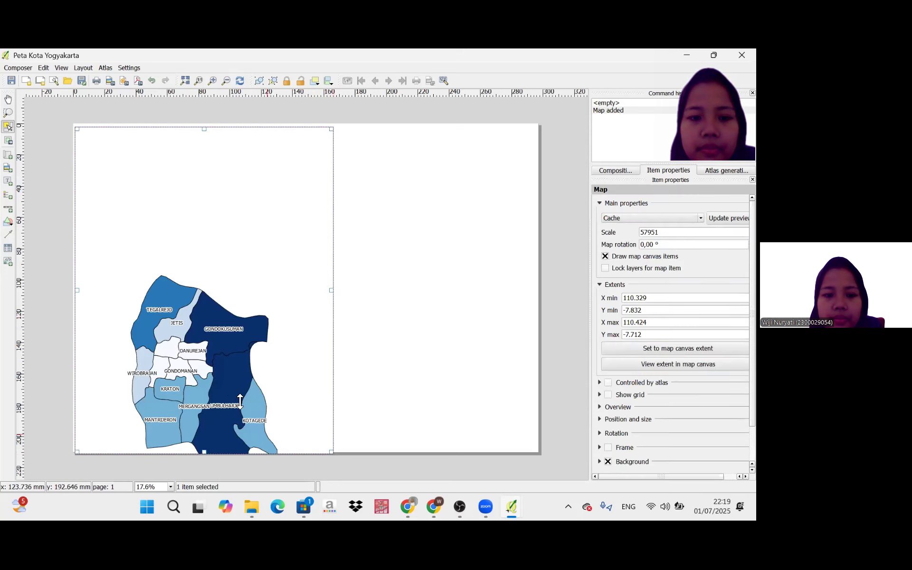
Set the map scale to 36925 and reposition the map content so all the districts fit inside the map frame.
left_click(8, 141)
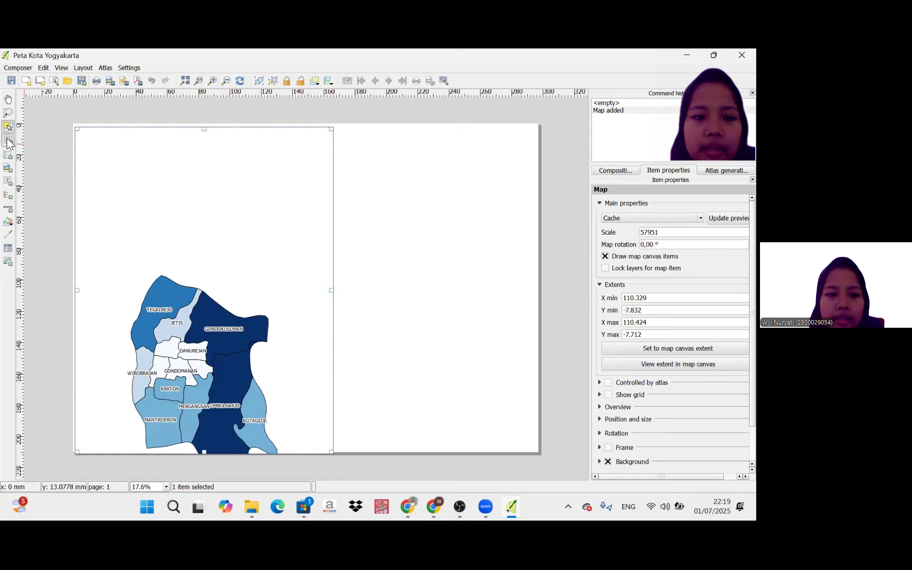
left_click_drag(168, 330, 170, 227)
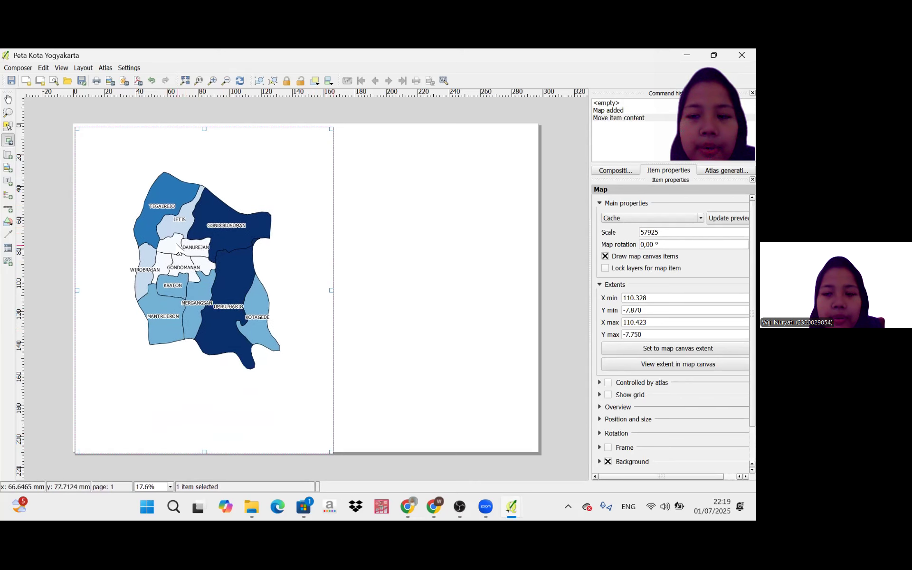
left_click(649, 233)
double_click(648, 234)
type("92")
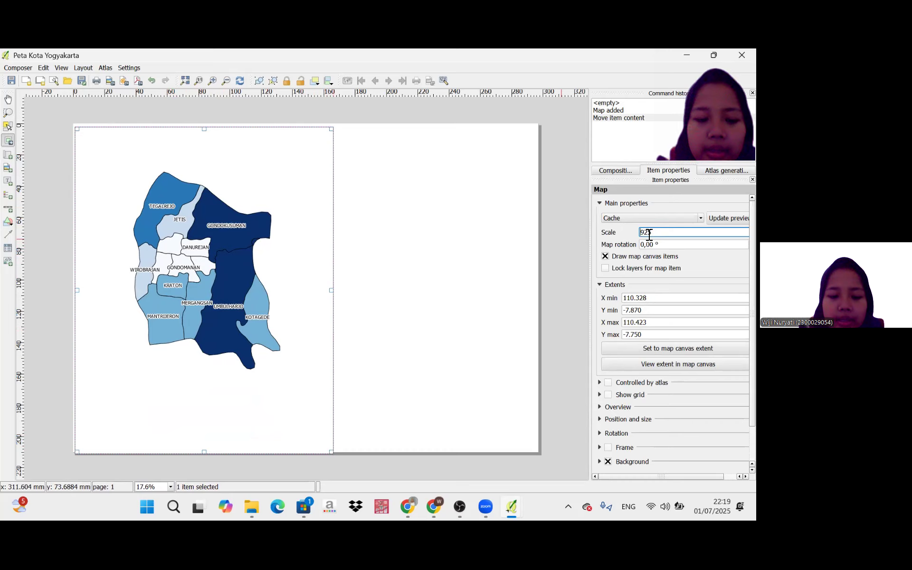
type("36")
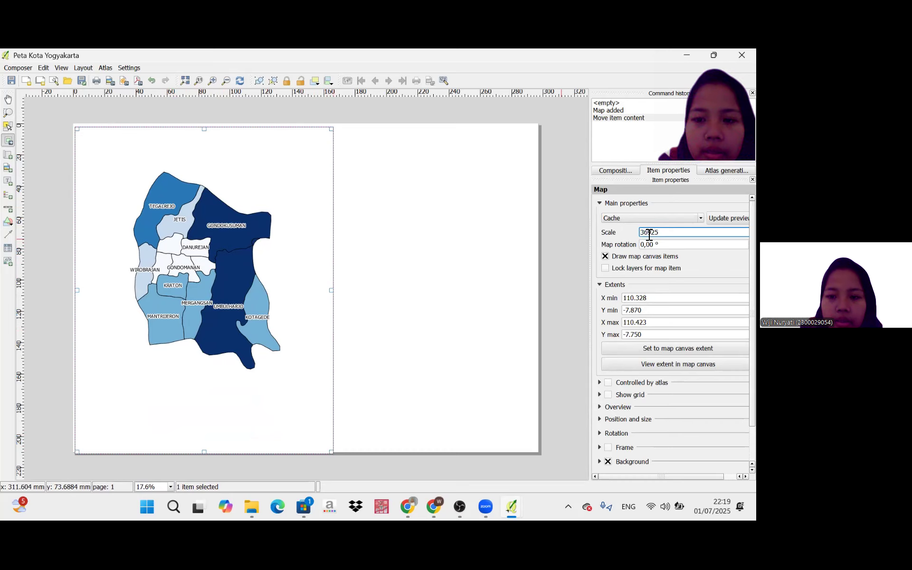
key("Return")
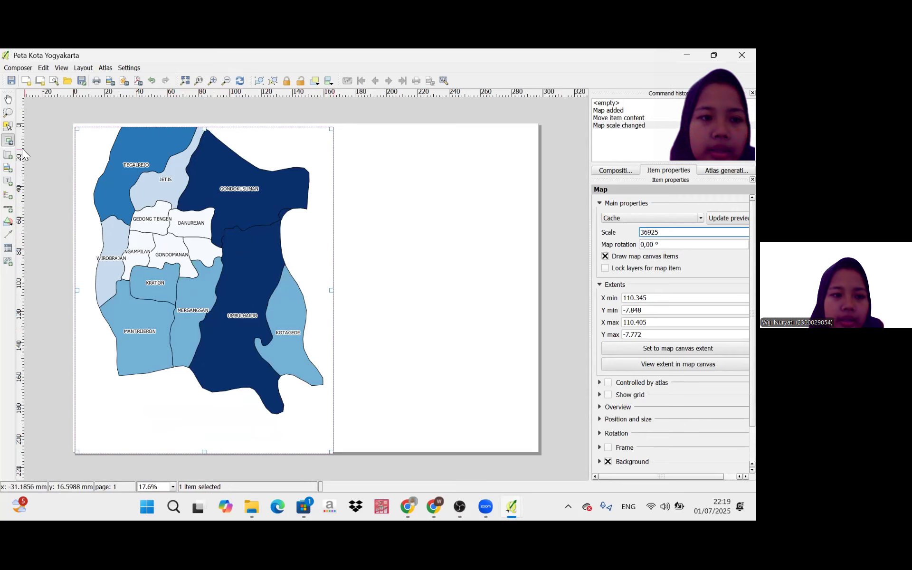
left_click(8, 143)
left_click_drag(132, 174, 143, 217)
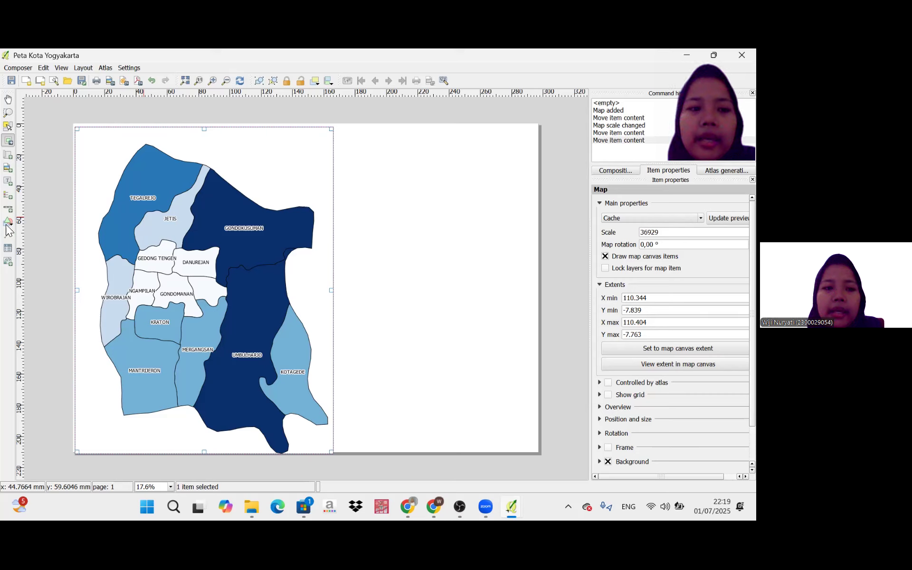
Add a label about 84 × 45 mm to the page's blank right half, reading PETA PERSEBARAN KASUS DBD DI KOTA YOGYAKARTA.
left_click(10, 182)
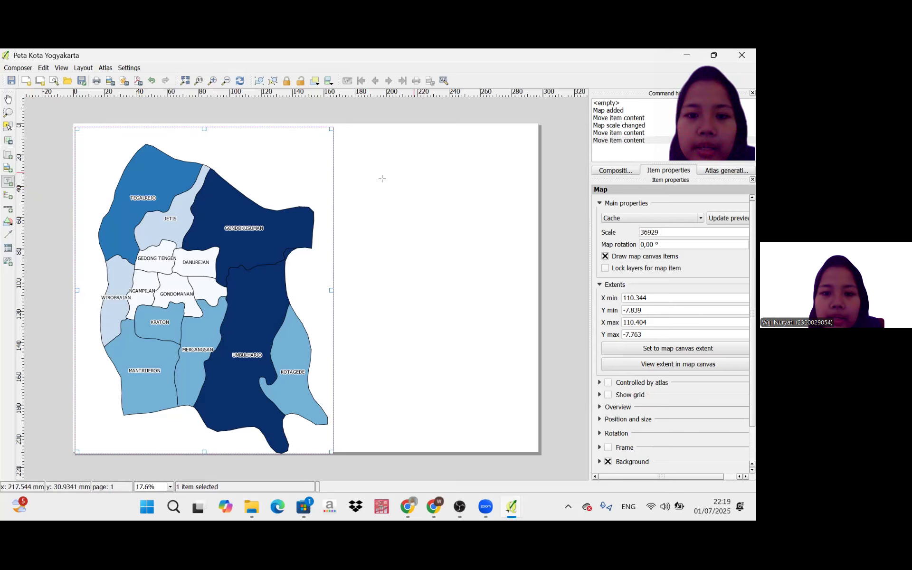
left_click_drag(381, 175, 511, 245)
left_click(626, 225)
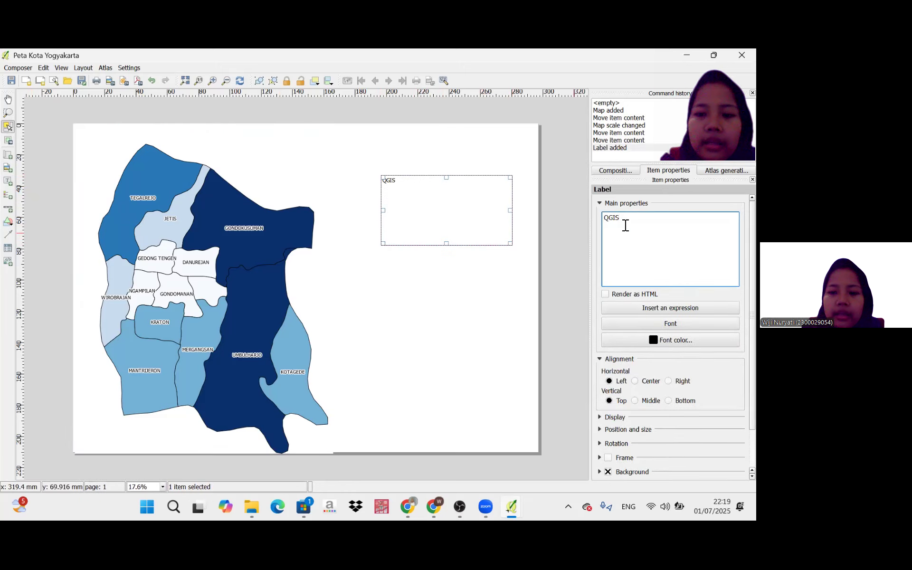
key("BackSpace")
key("BackSpace")
key("BackSpace")
key("BackSpace")
type("PETA PERSEBARAN")
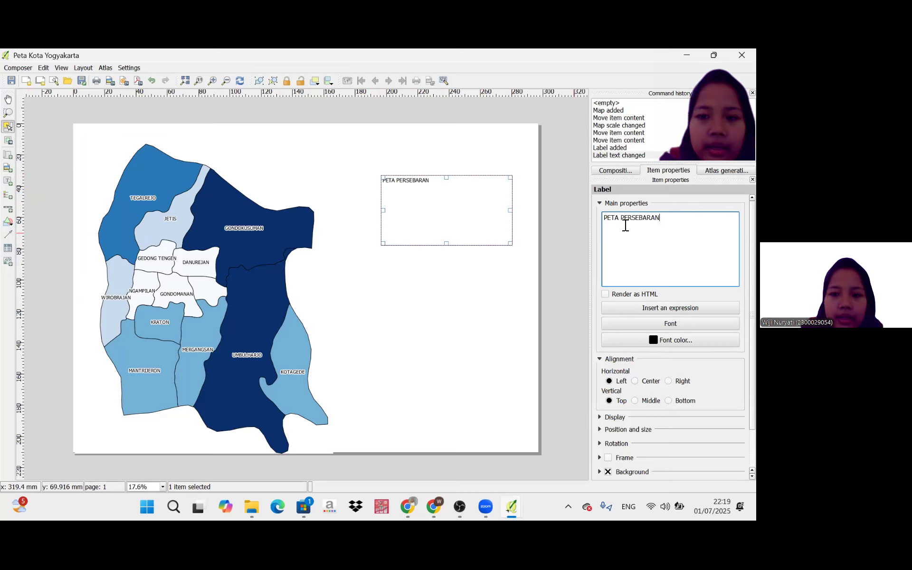
type(" KASUS DBD DI")
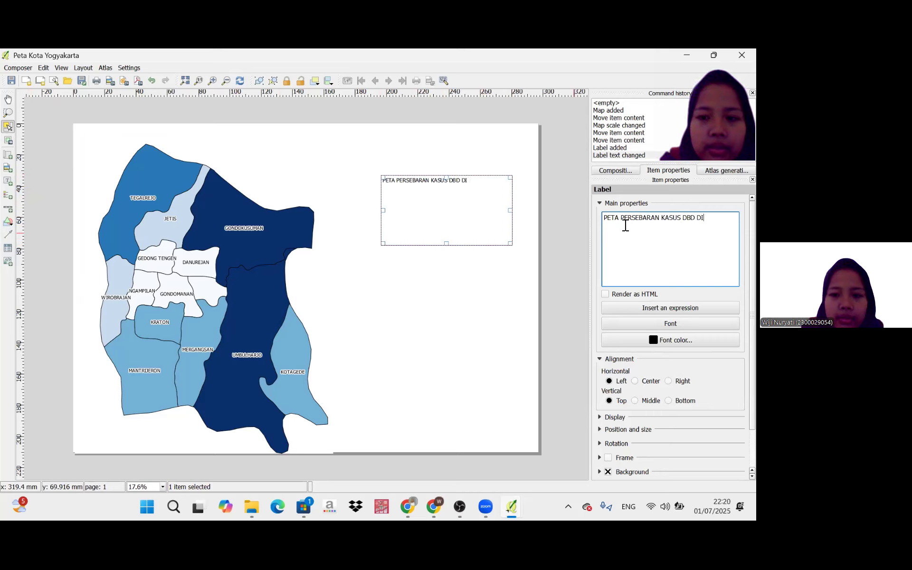
type(" KOTA YOGYAKARTA")
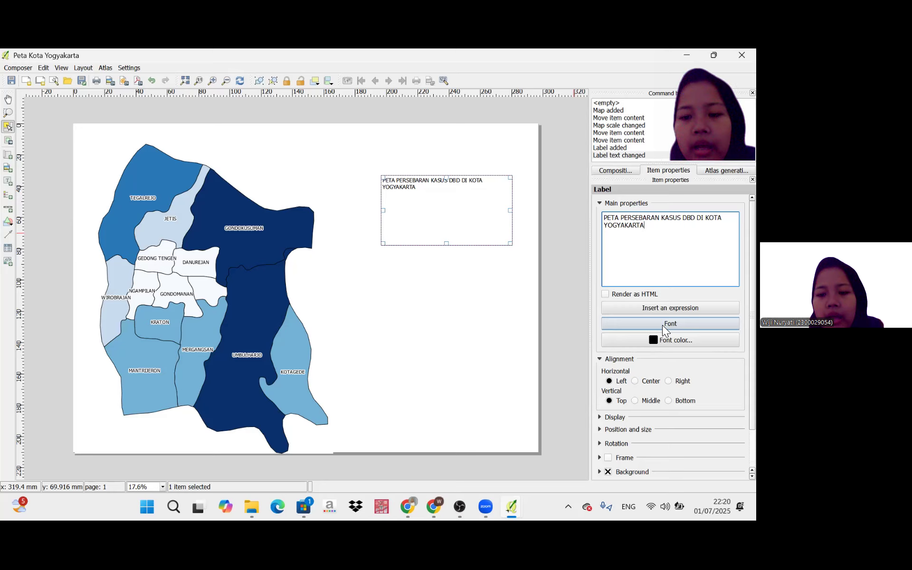
Choose Times New Roman with the Bold style as the title label's font.
left_click(662, 325)
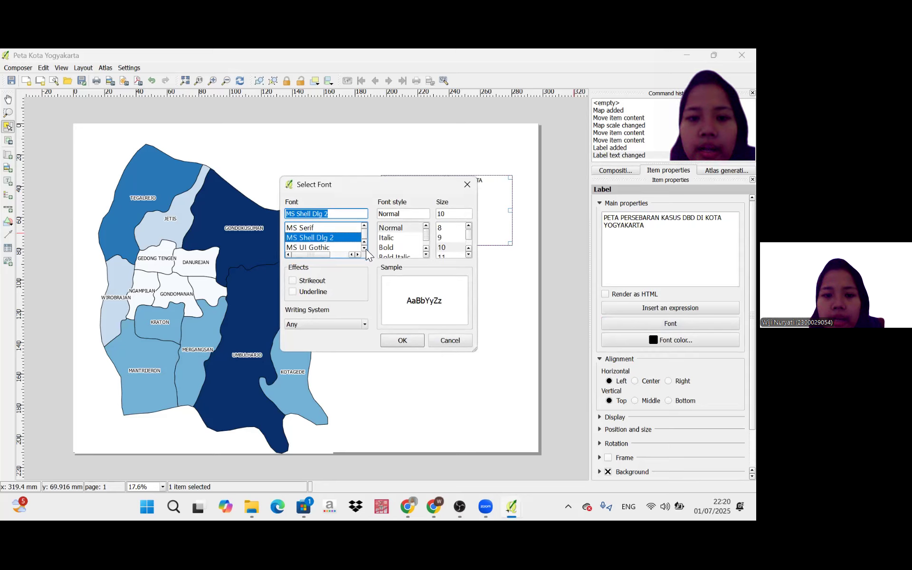
scroll(365, 249, "down", 4)
scroll(366, 249, "down", 4)
scroll(366, 249, "down", 4)
scroll(365, 249, "down", 4)
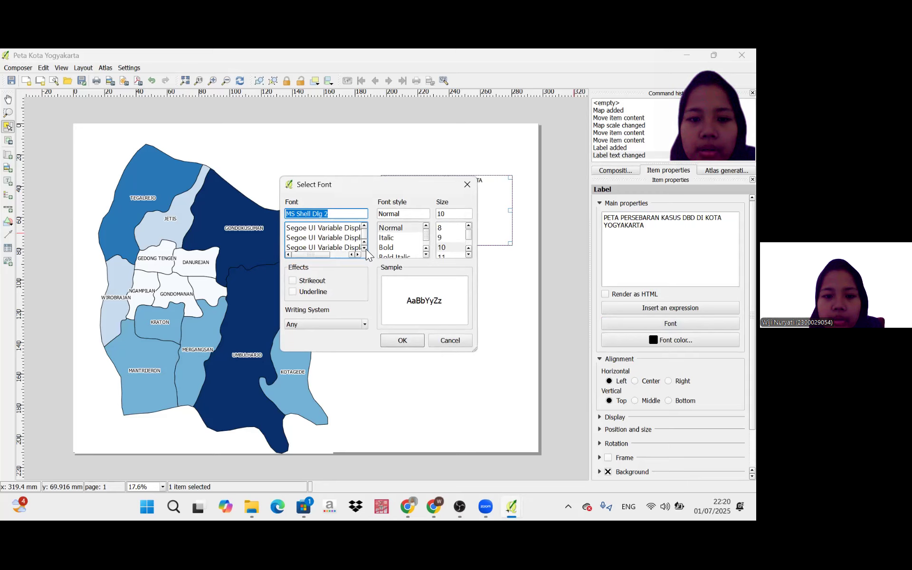
scroll(365, 248, "down", 3)
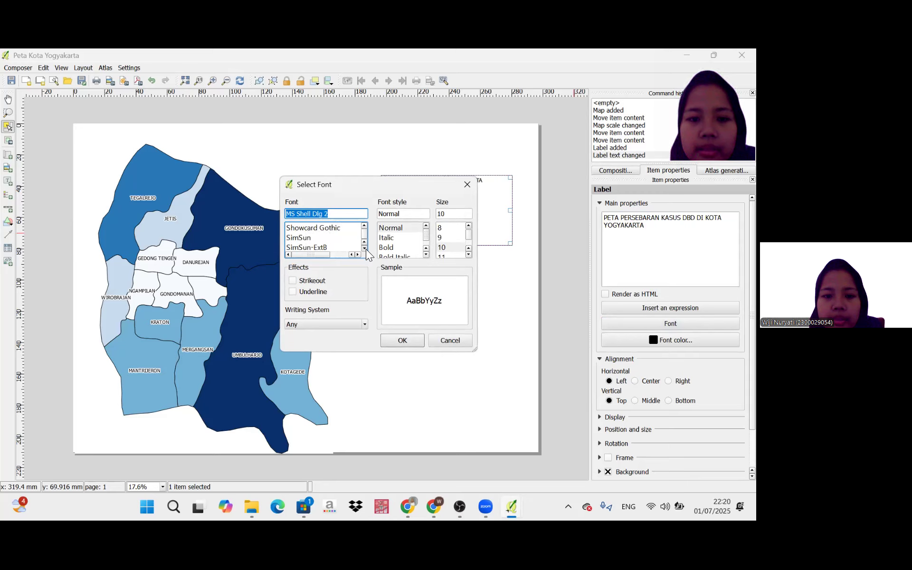
scroll(365, 248, "down", 4)
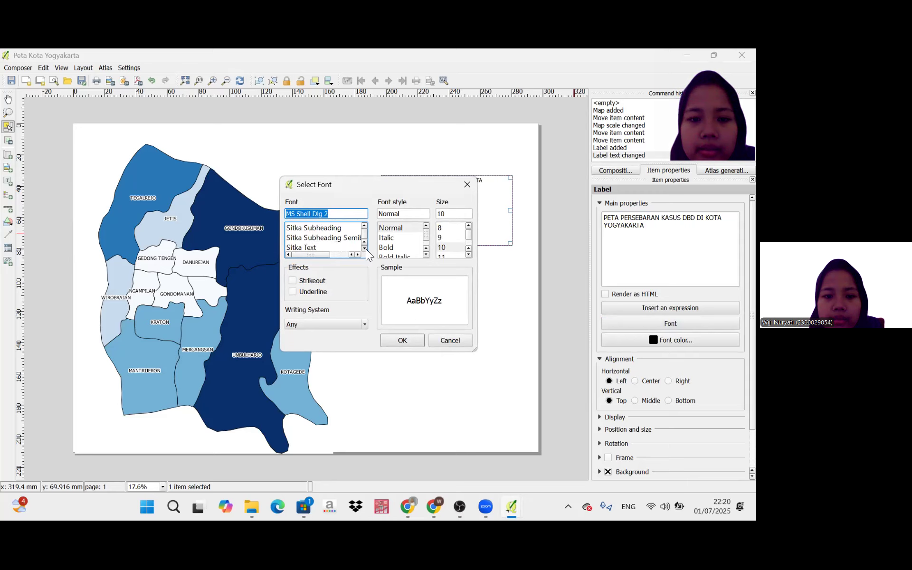
scroll(366, 249, "down", 5)
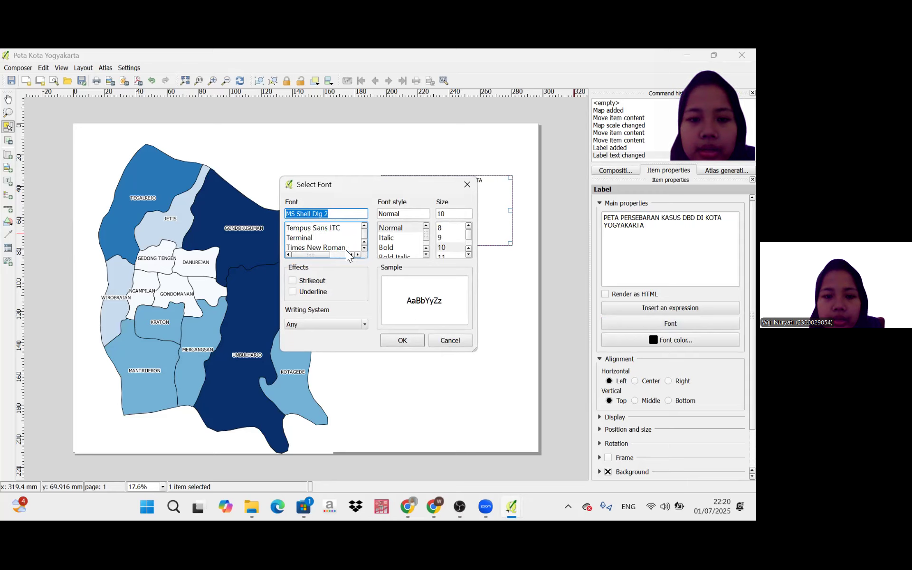
left_click(346, 247)
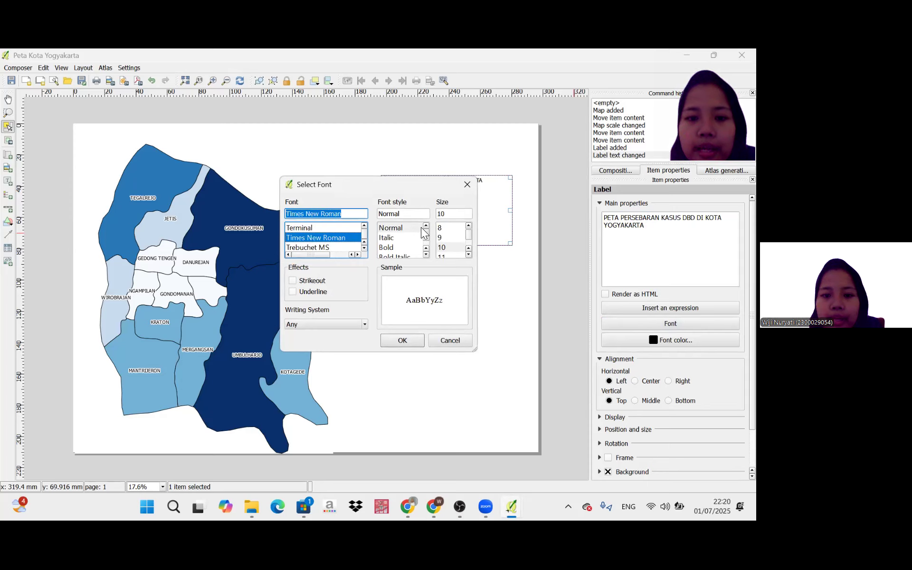
left_click(403, 247)
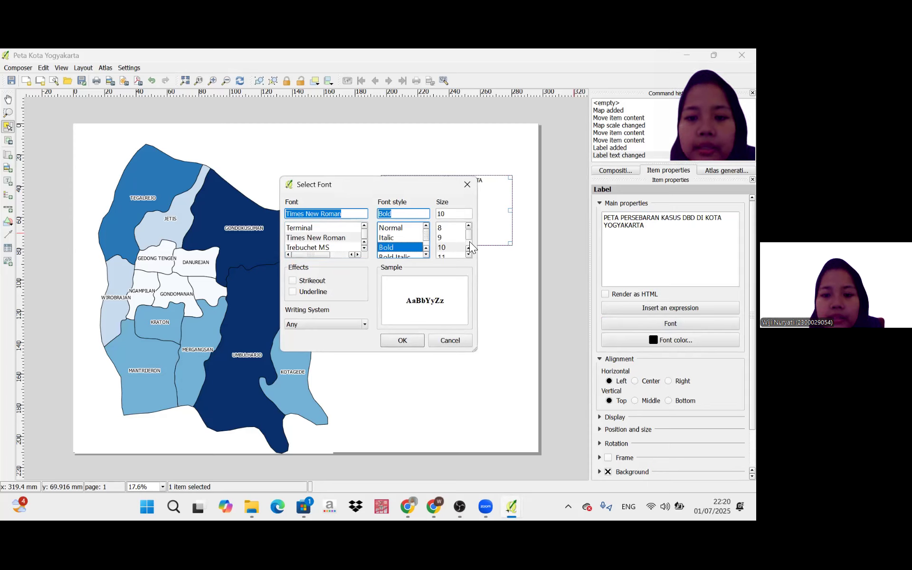
Set the title label's font size to 18 and align its text to horizontal Center and vertical Middle.
scroll(469, 241, "down", 1)
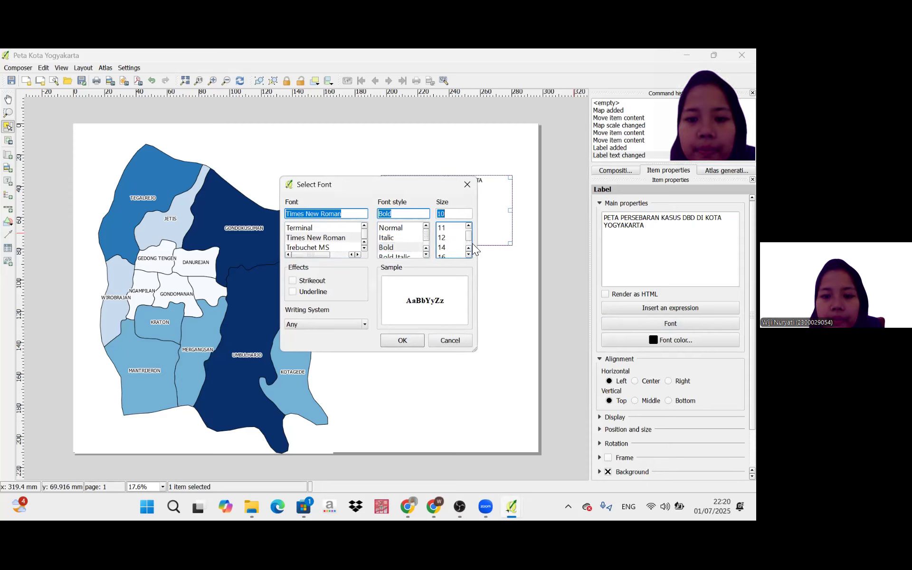
scroll(469, 244, "down", 1)
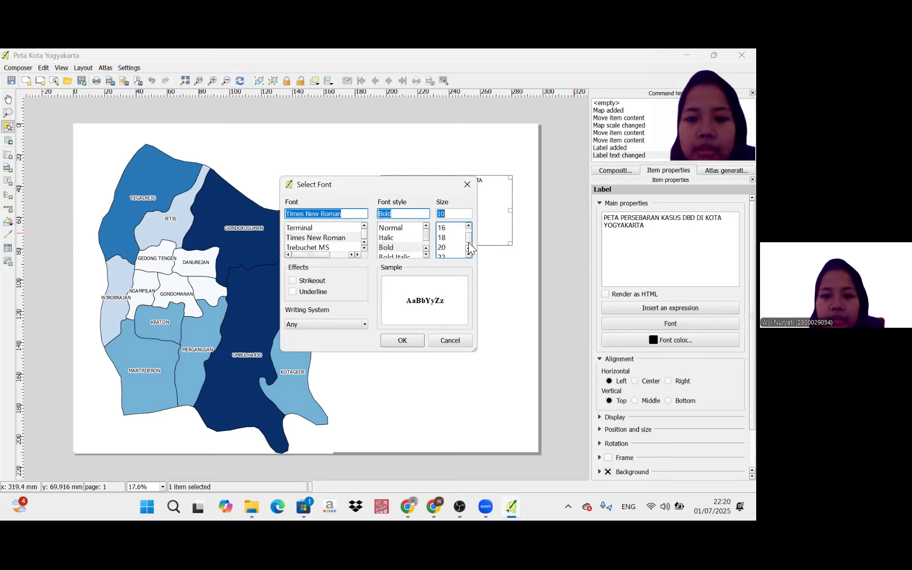
left_click(444, 228)
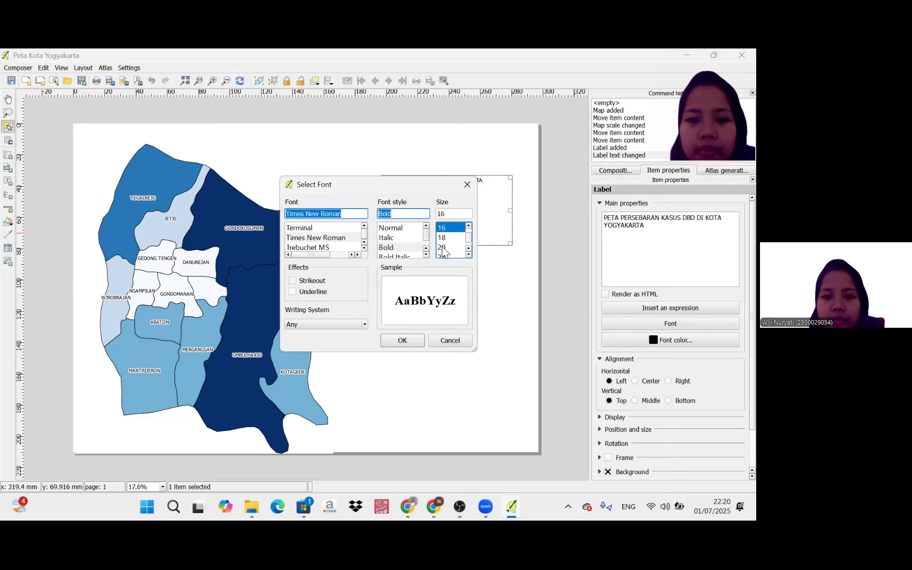
left_click(441, 238)
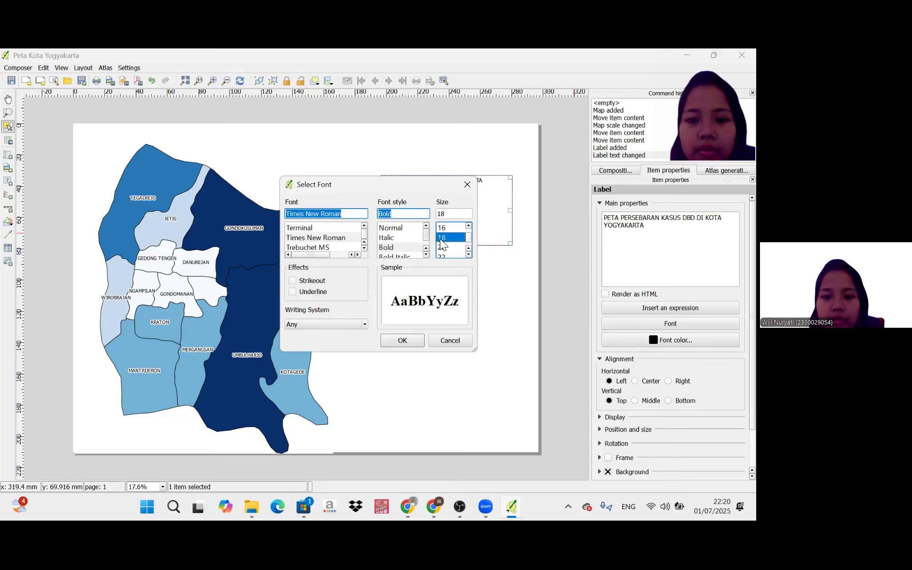
left_click(399, 343)
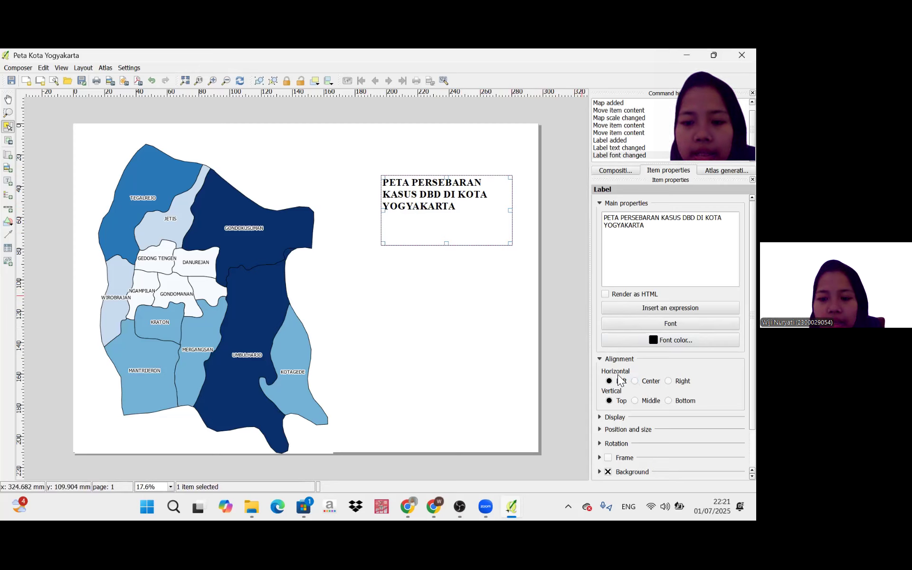
left_click(636, 380)
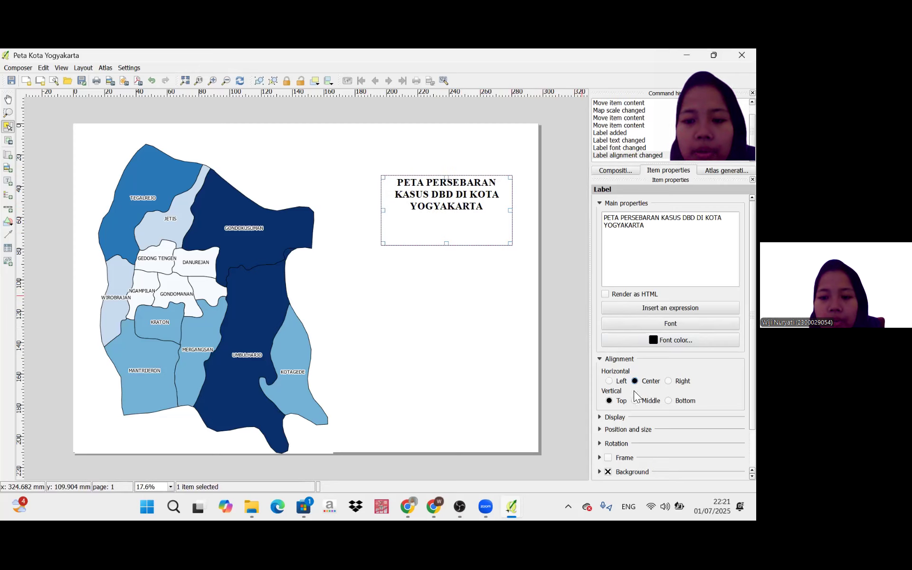
left_click(633, 403)
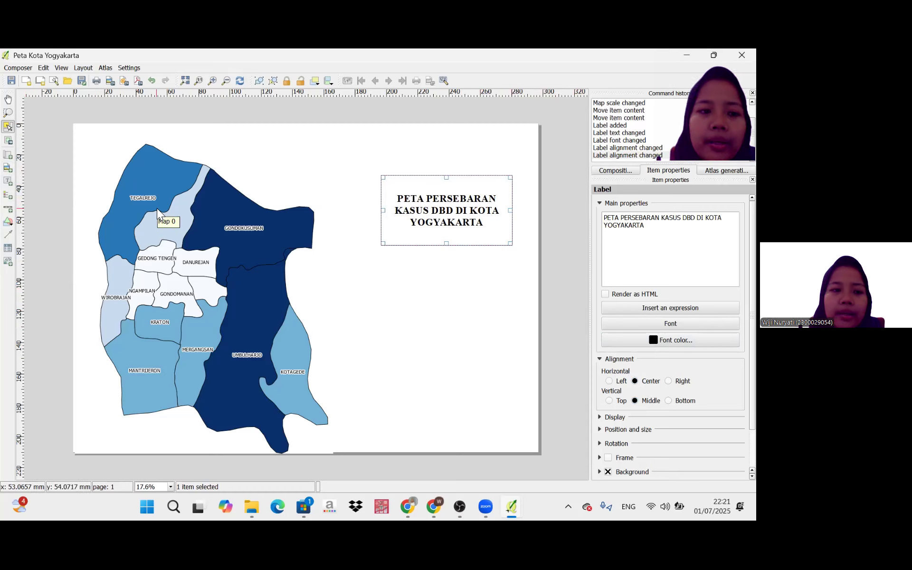
Add a picture about 44 × 18 mm above the title, using logo UAD warna.png with its placement set to Middle.
left_click(8, 169)
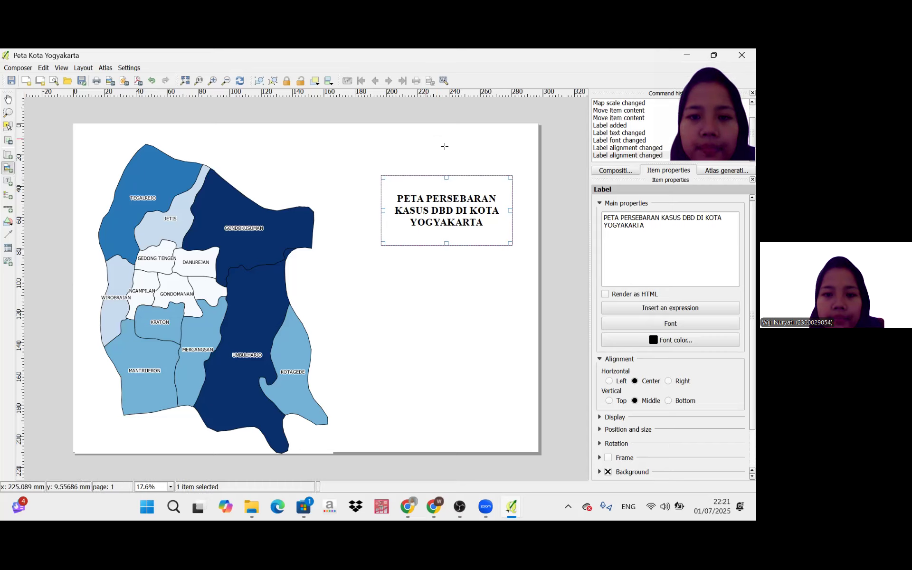
left_click_drag(425, 138, 495, 167)
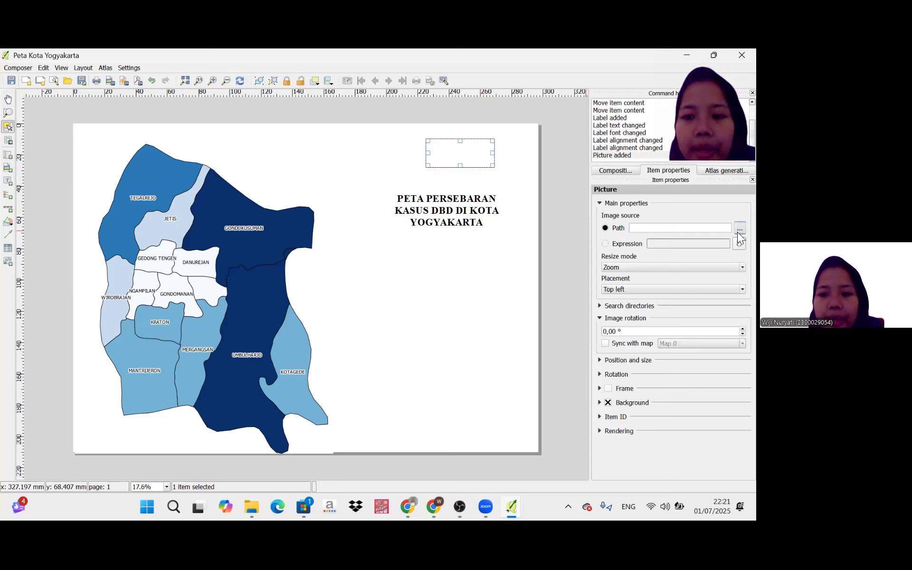
left_click(738, 230)
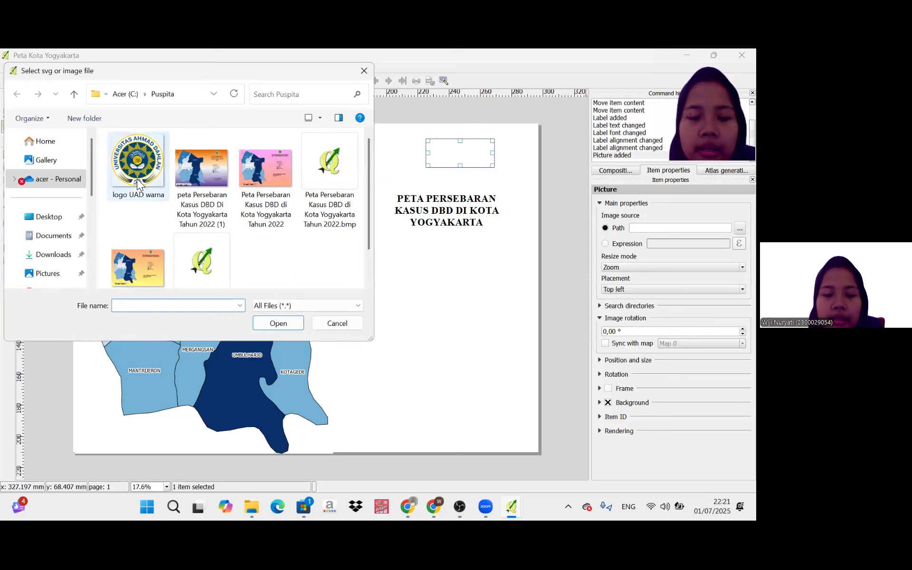
left_click(137, 179)
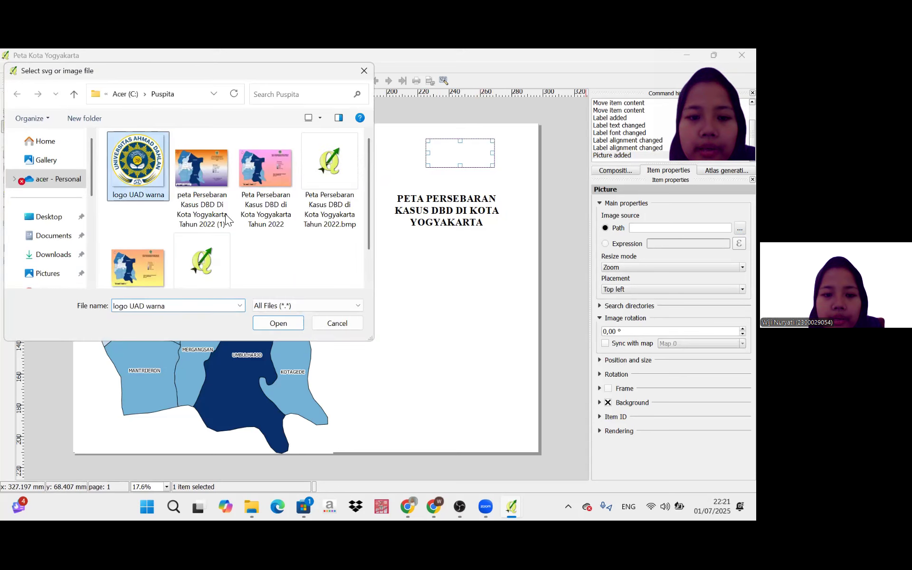
left_click(275, 317)
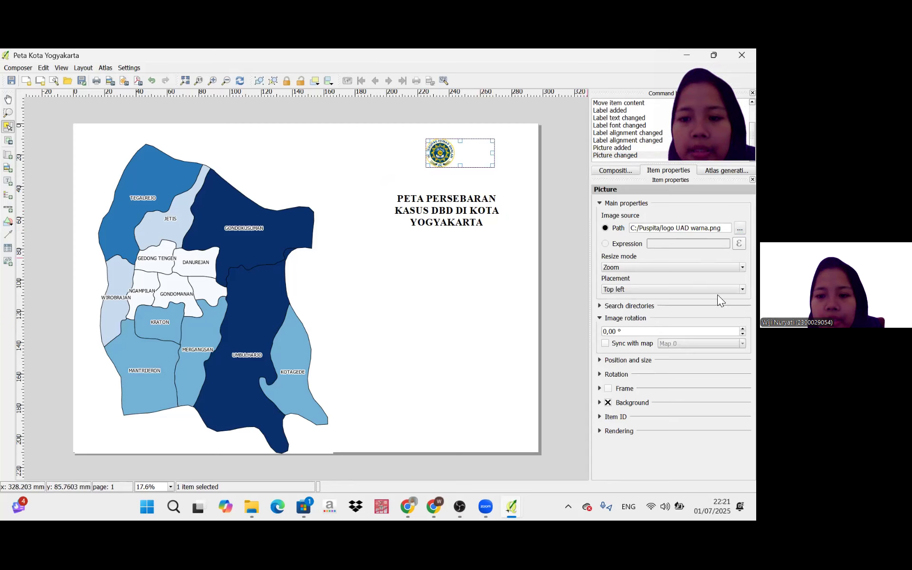
left_click(737, 291)
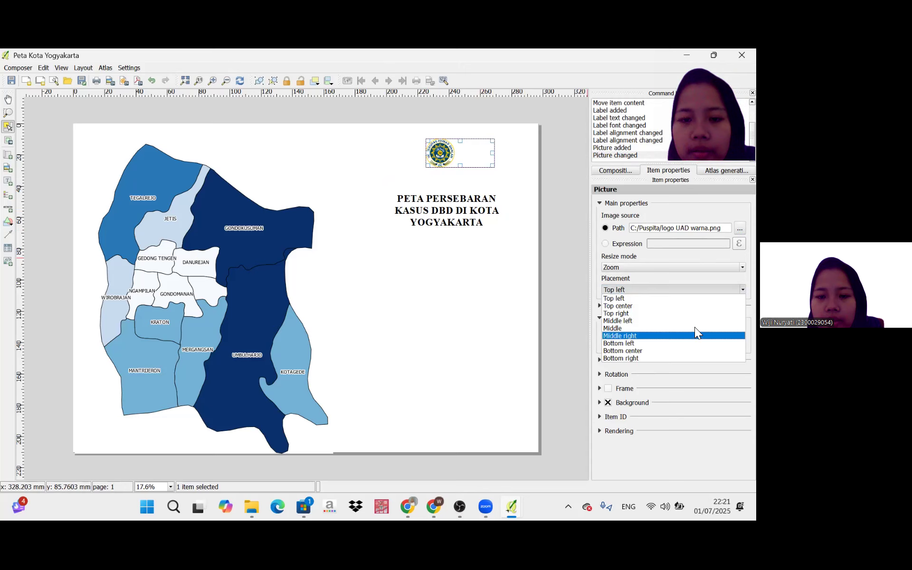
left_click(689, 328)
Move the title label to centre it beneath the logo and enlarge the logo's frame to about 48 × 26 mm.
left_click(490, 203)
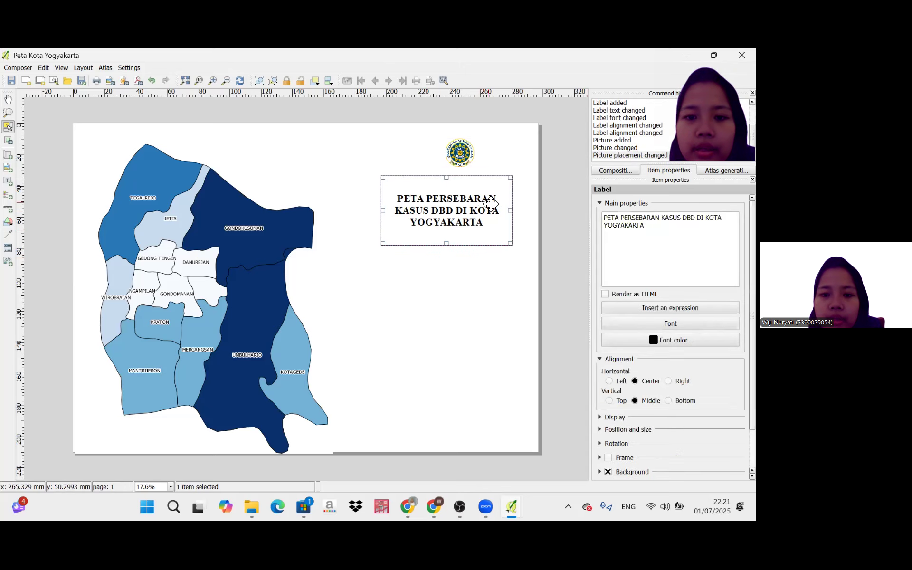
left_click_drag(491, 204, 498, 211)
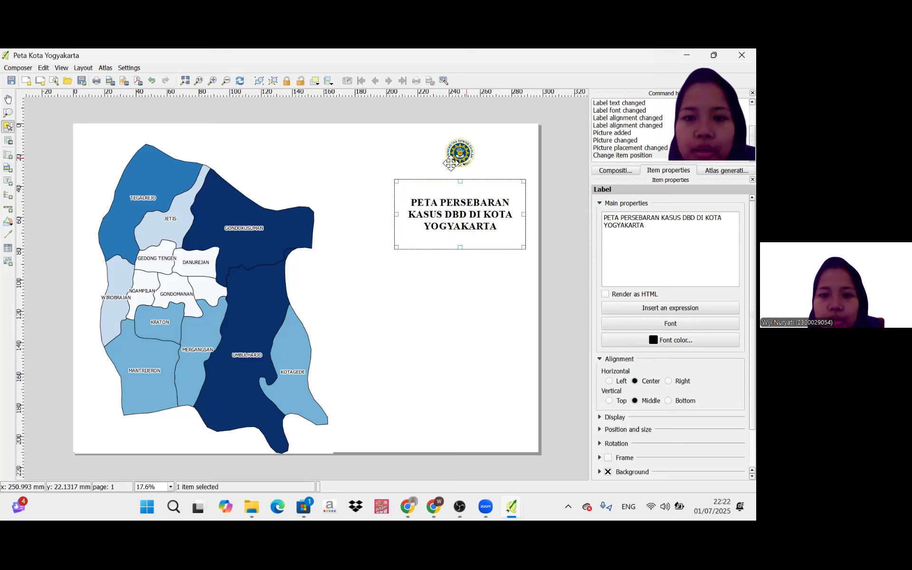
left_click(430, 166)
left_click_drag(428, 166, 421, 179)
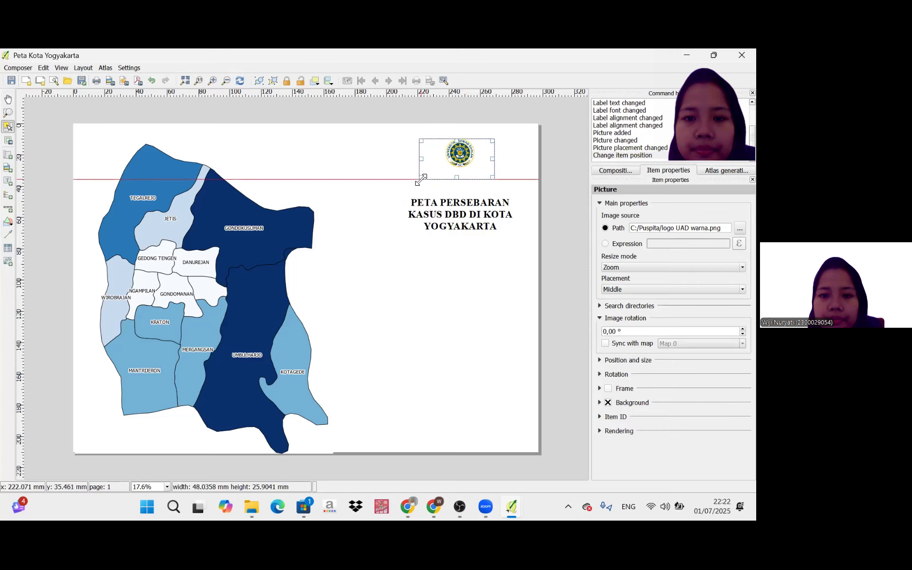
left_click(486, 221)
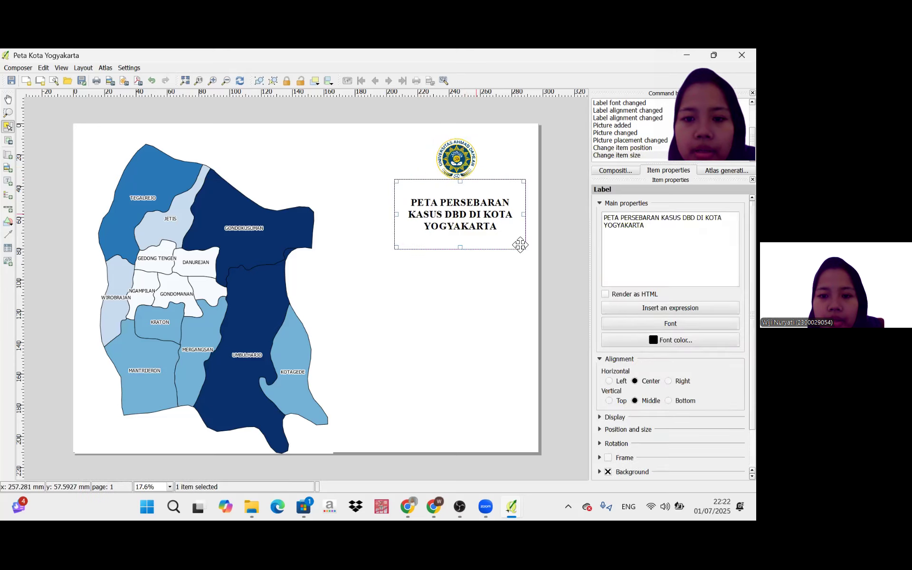
Enlarge the title label to about 89 × 49 mm and move it so it is centred beneath the logo.
left_click_drag(524, 248, 534, 257)
left_click(585, 247)
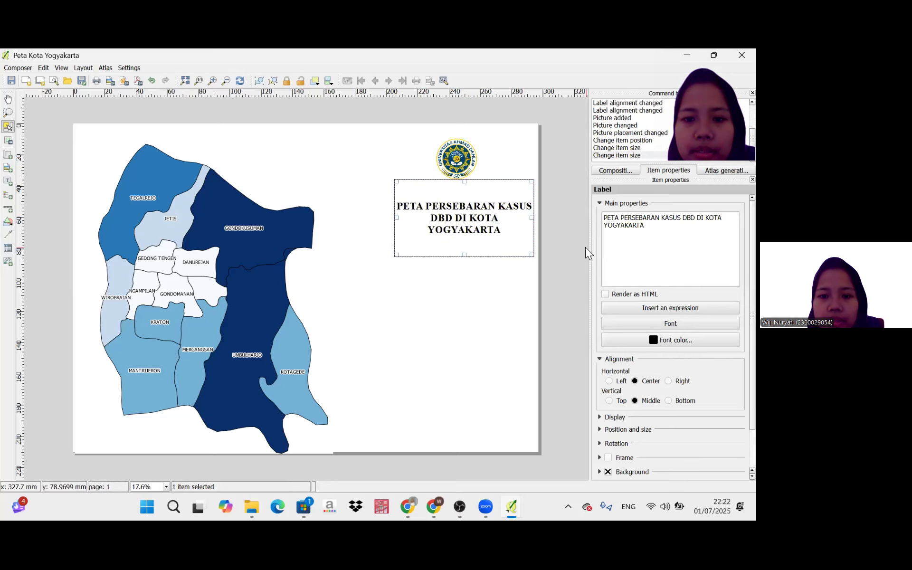
left_click(484, 231)
left_click_drag(475, 230, 468, 230)
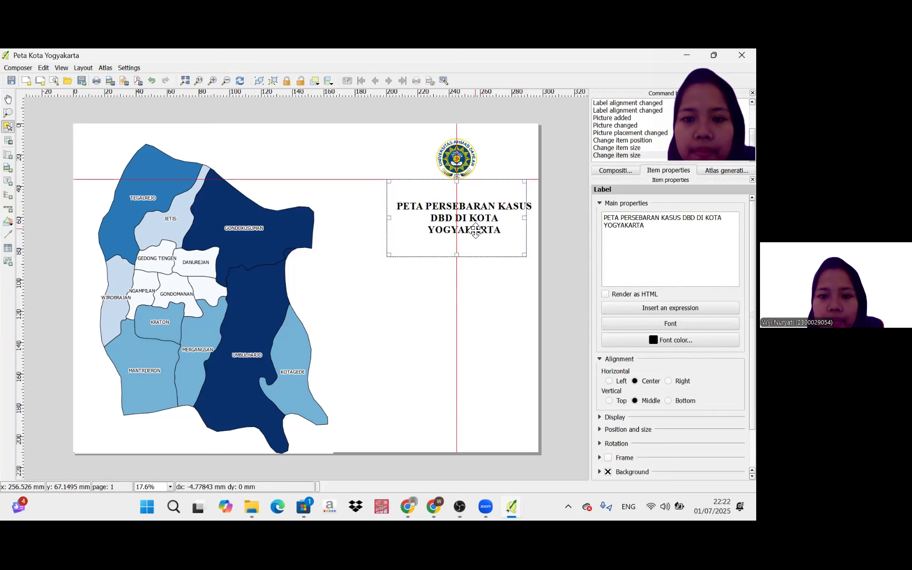
left_click(469, 158)
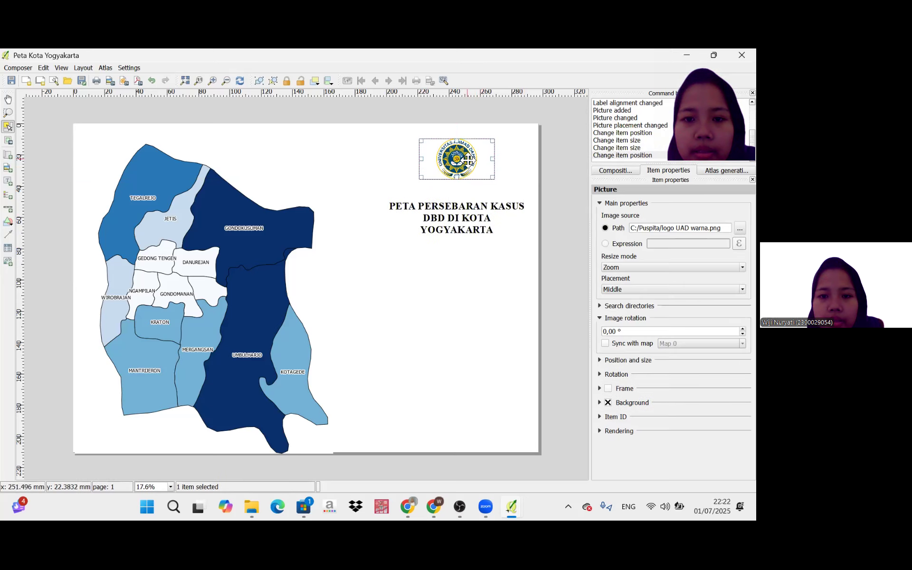
left_click_drag(468, 161, 468, 161)
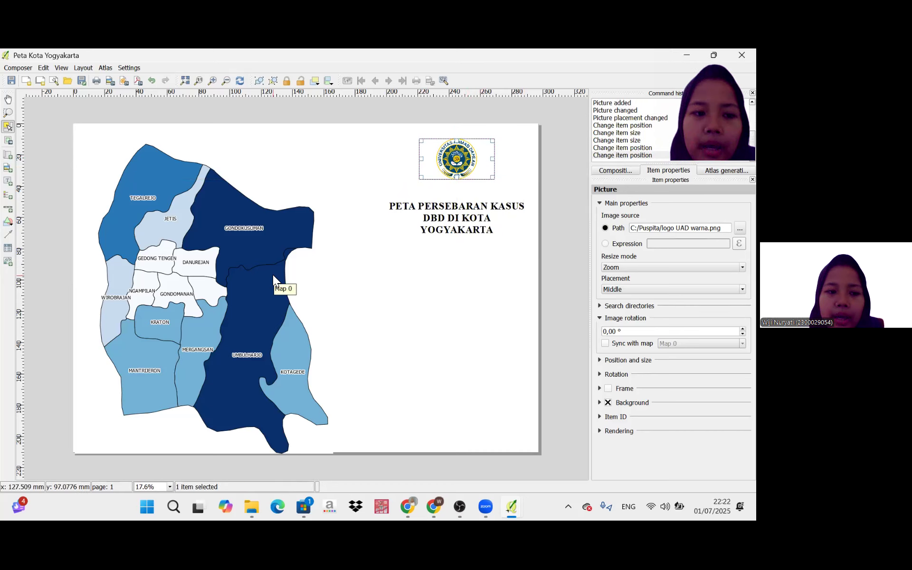
Add a legend below the map title and set the legend's title to Keterangan.
left_click(7, 195)
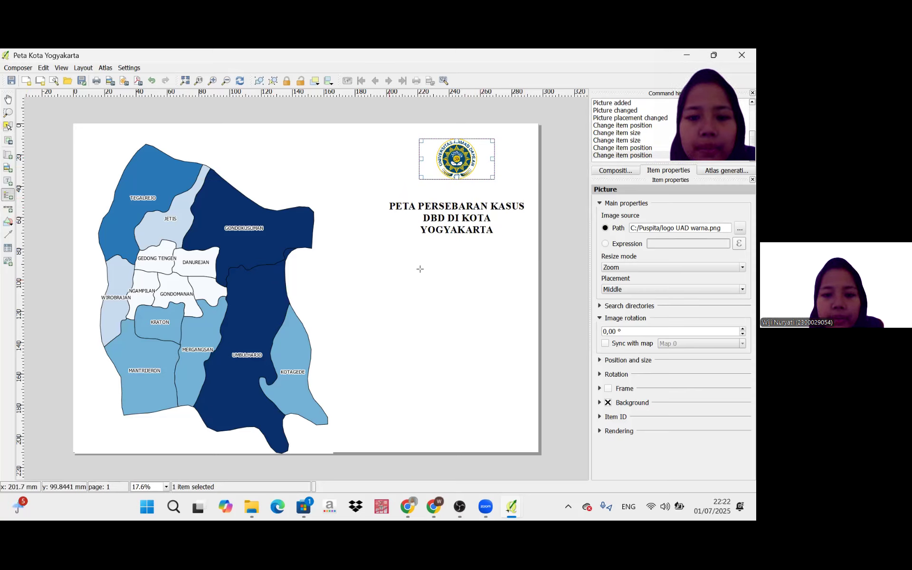
left_click_drag(456, 318, 510, 355)
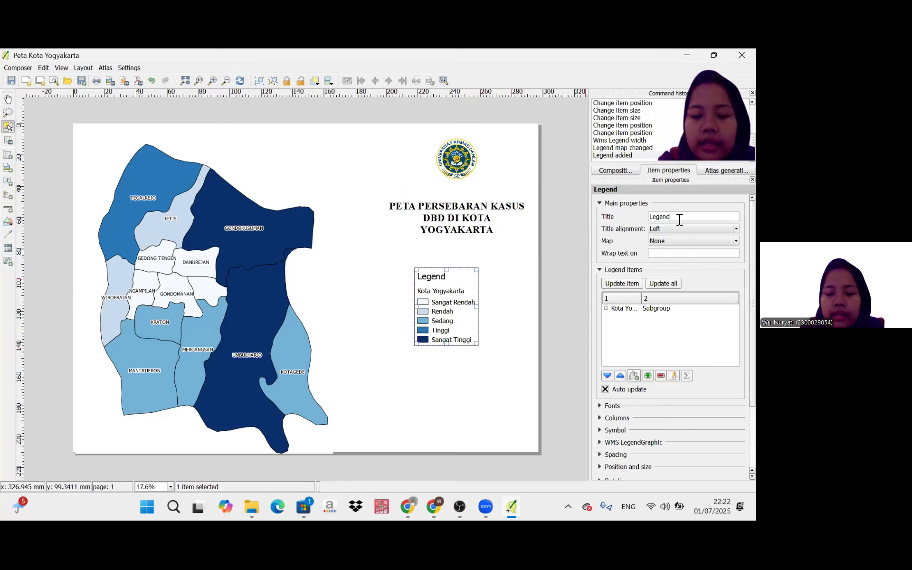
double_click(679, 219)
type("k")
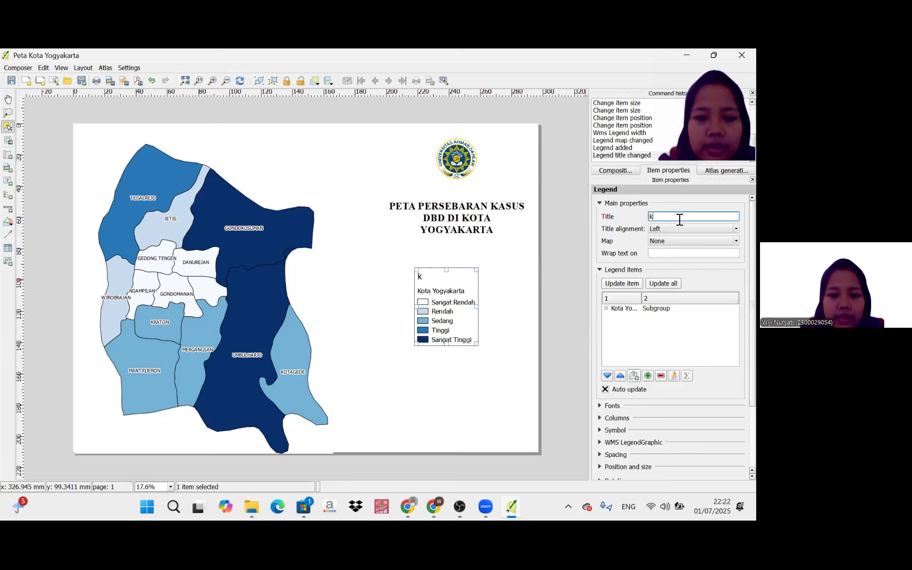
key("BackSpace")
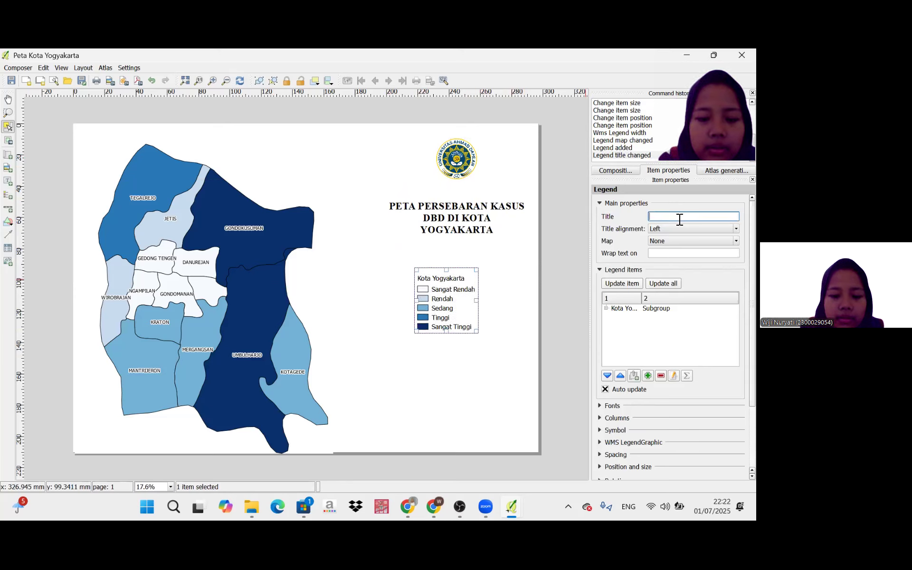
type("KETER")
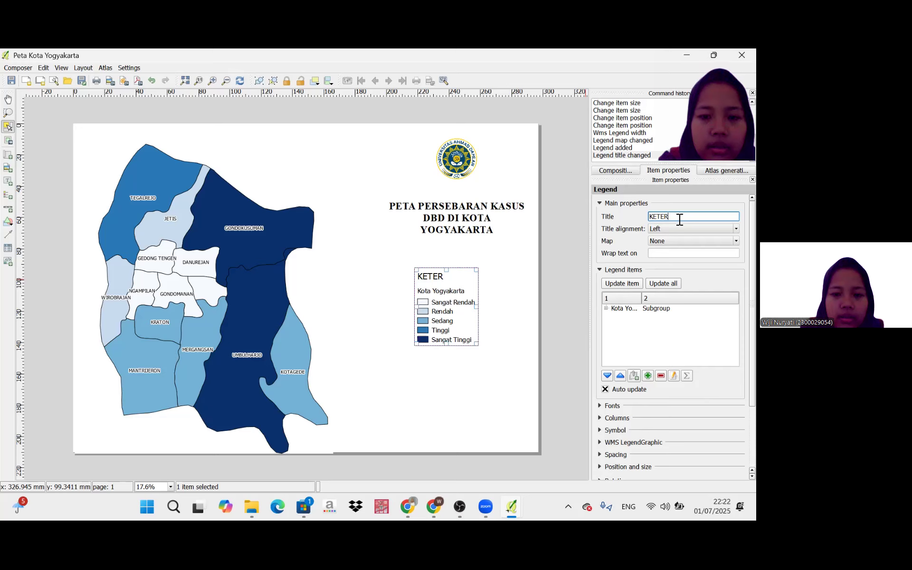
type("ANGAN")
key("BackSpace")
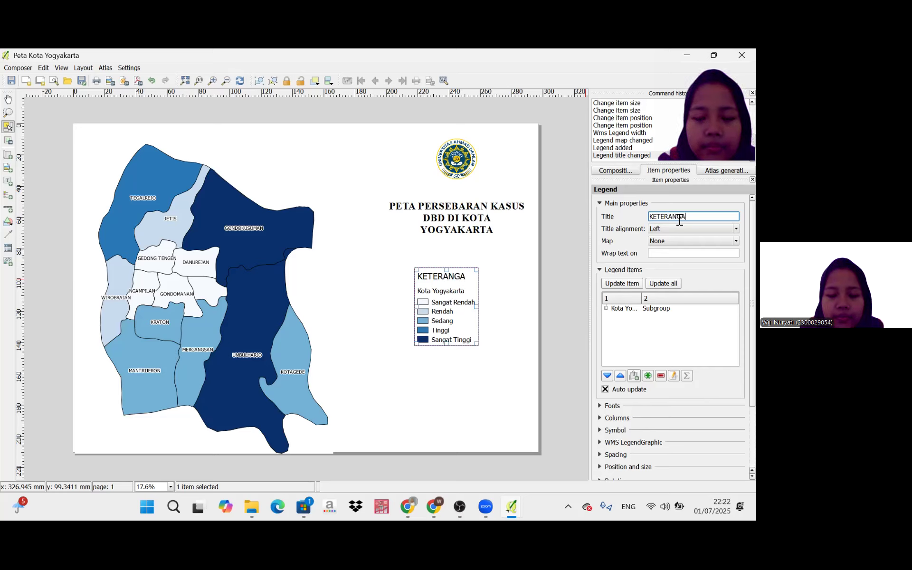
key("BackSpace")
key("BackSpace")
key("BackSpace")
key("BackSpace")
key("BackSpace")
key("BackSpace")
key("BackSpace")
key("BackSpace")
type("e")
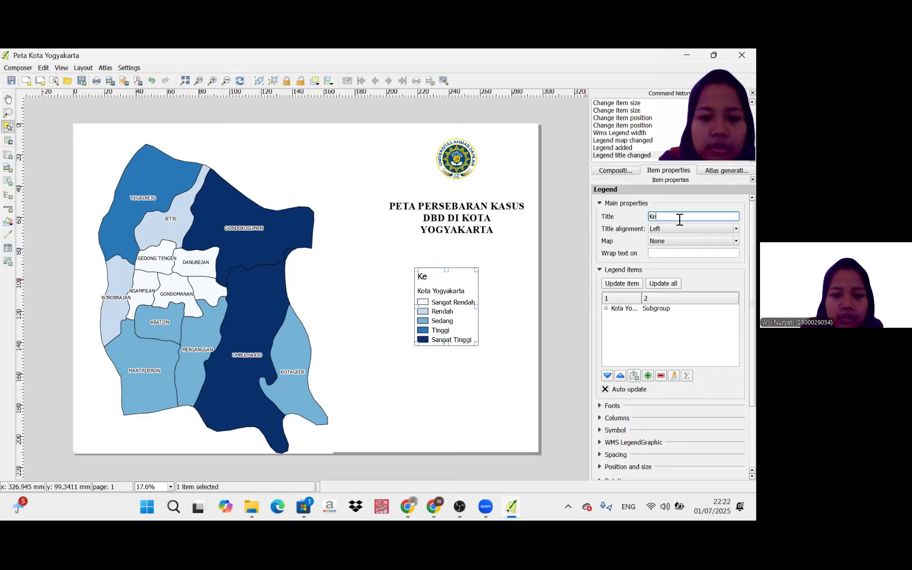
type("terangan")
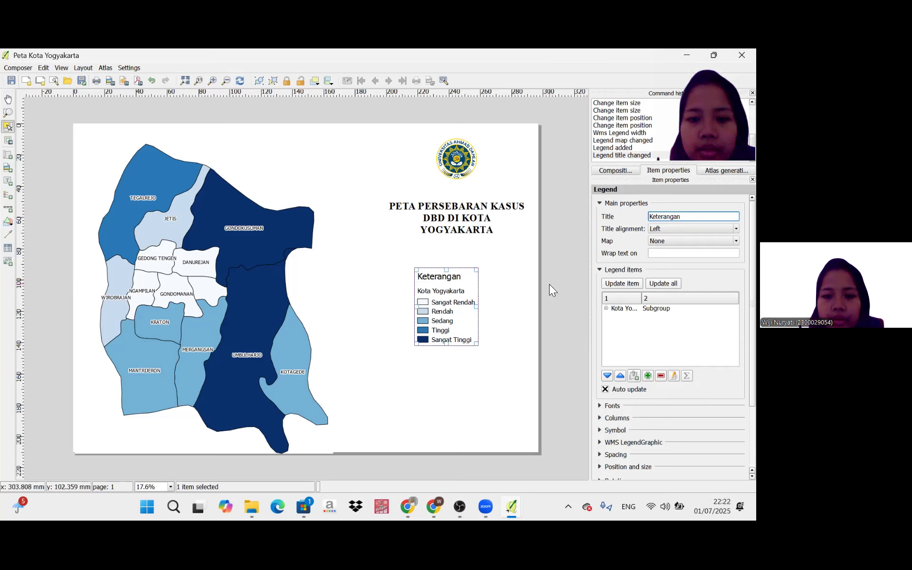
Resize the legend's frame to about 66 × 50 mm and move it closer beneath the map title.
left_click(453, 297)
left_click_drag(449, 291, 417, 281)
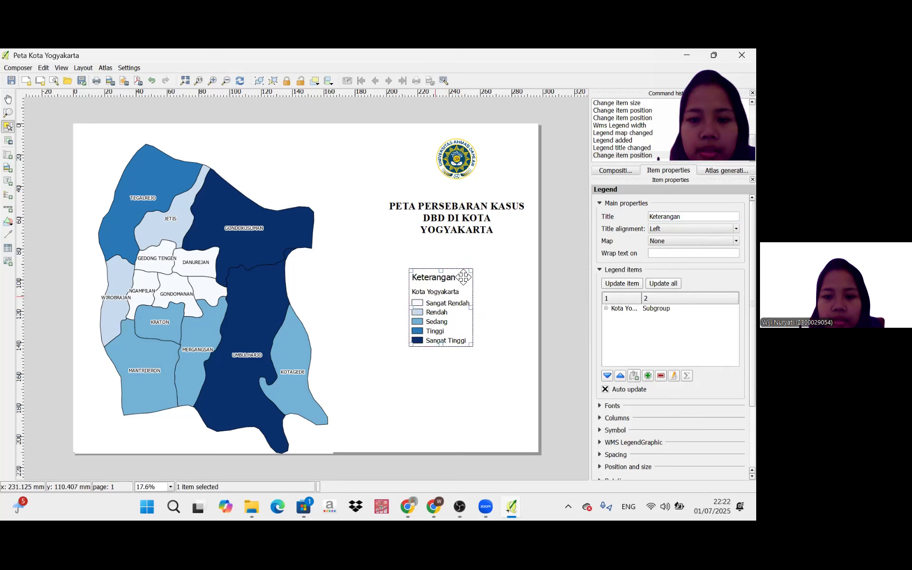
left_click_drag(472, 269, 501, 268)
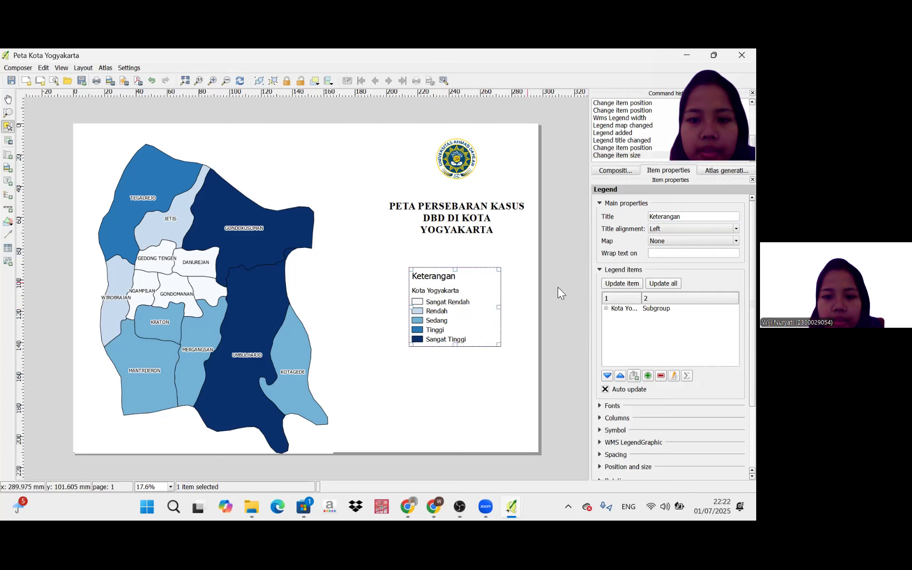
left_click(558, 262)
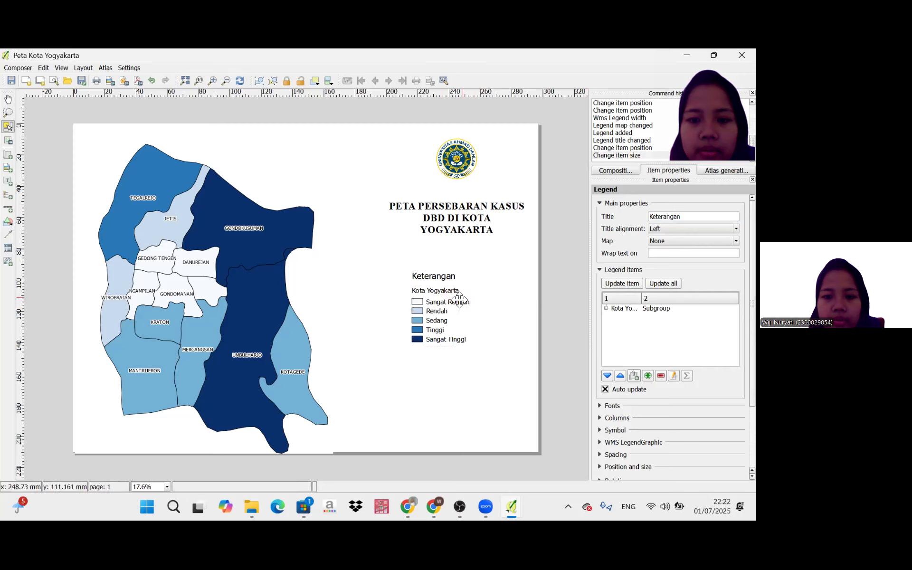
left_click(455, 302)
left_click_drag(446, 288, 399, 296)
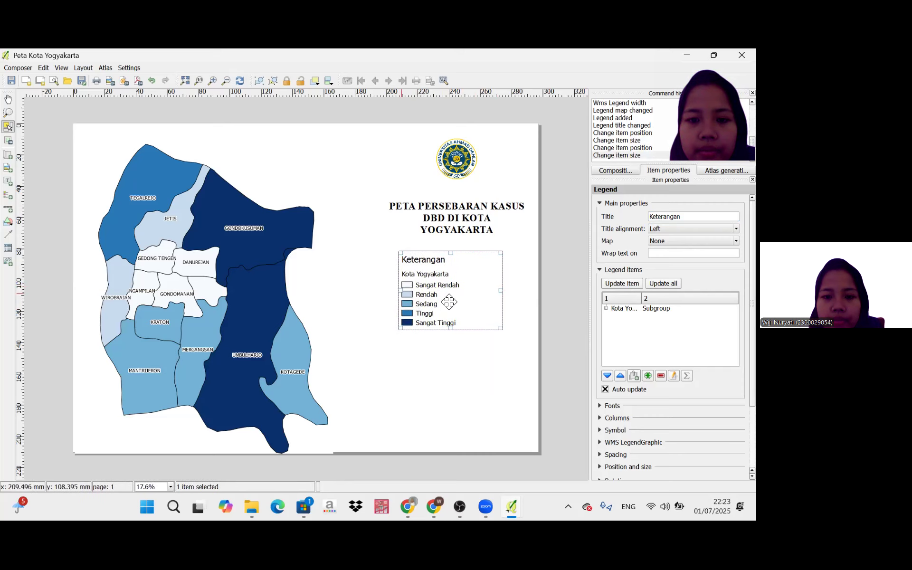
left_click(578, 274)
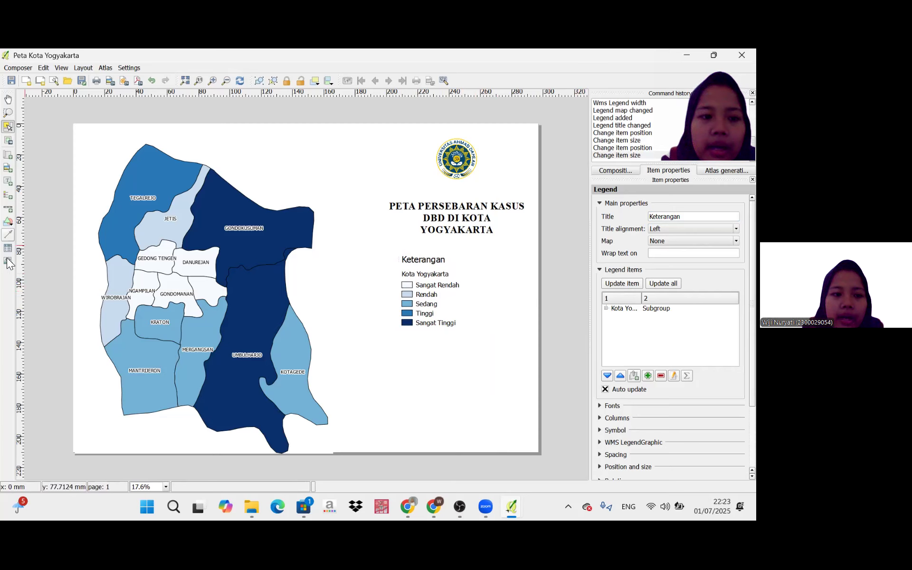
Add a scale bar for the map in the lower-left corner of the page.
left_click(8, 209)
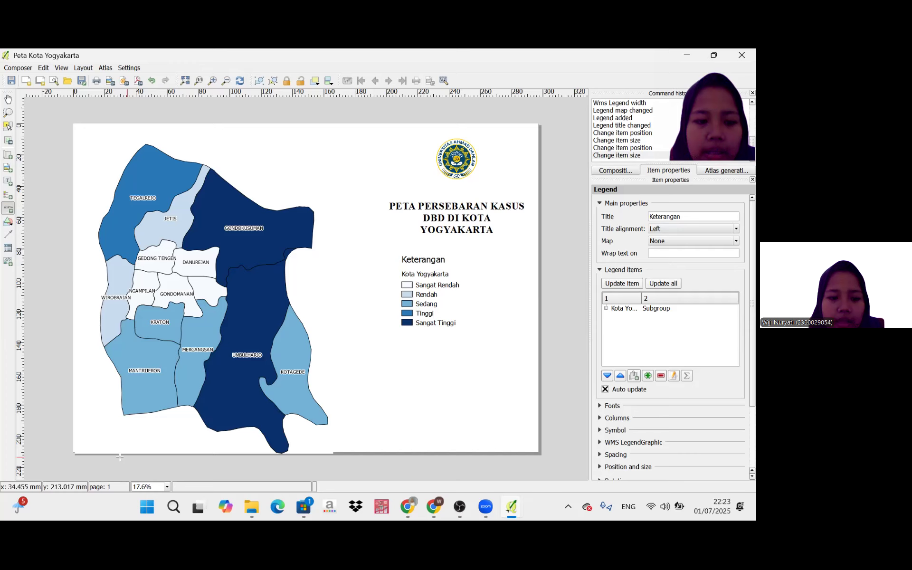
mouse_move(86, 424)
left_mouse_down()
mouse_move(159, 436)
mouse_move(152, 442)
left_mouse_up()
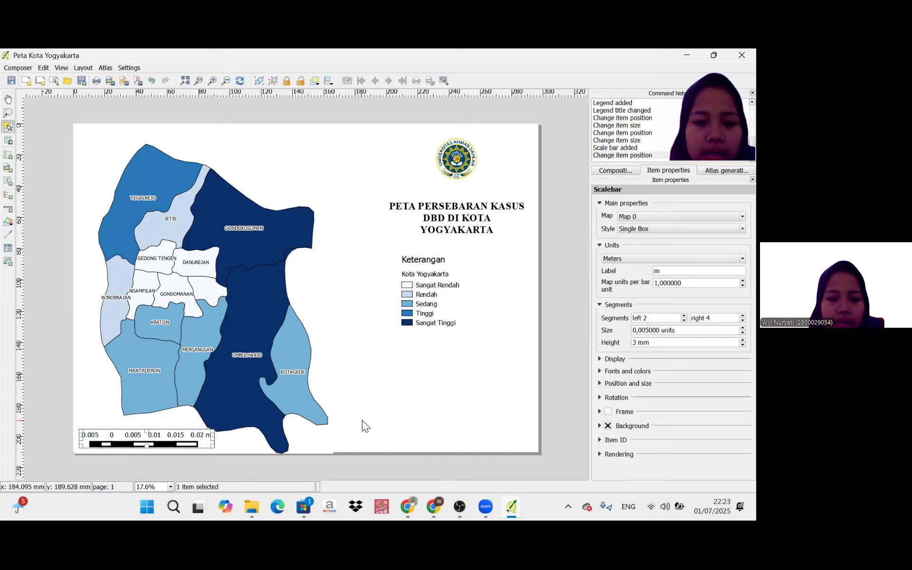
left_click(191, 428)
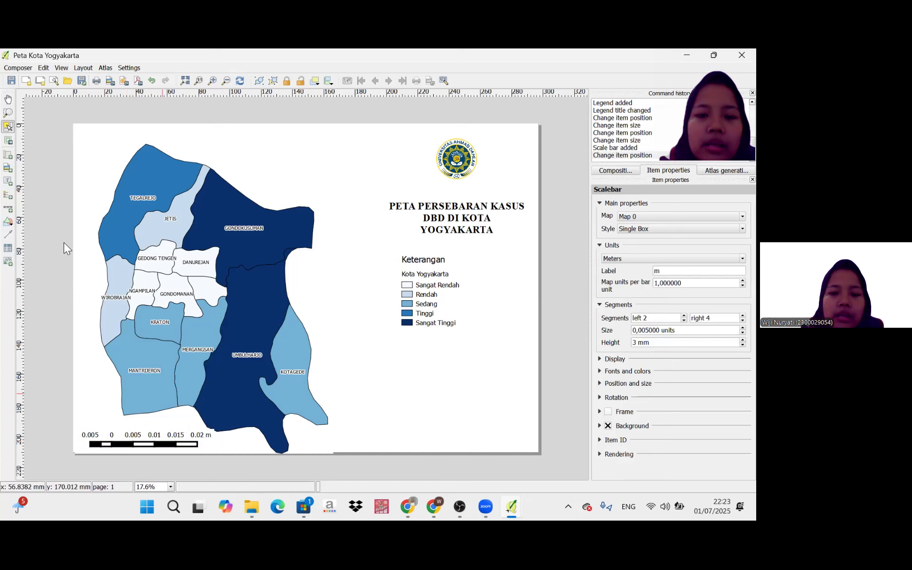
Add a picture about 27 × 22 mm in the page's upper-left corner, using the north arrow symbol NorthArrow_07.svg.
left_click(8, 169)
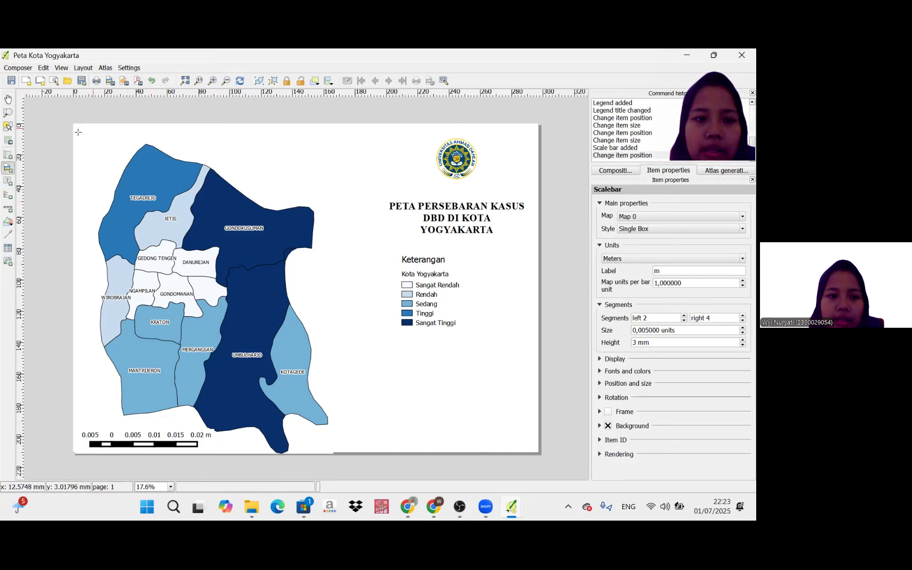
left_click_drag(77, 130, 119, 162)
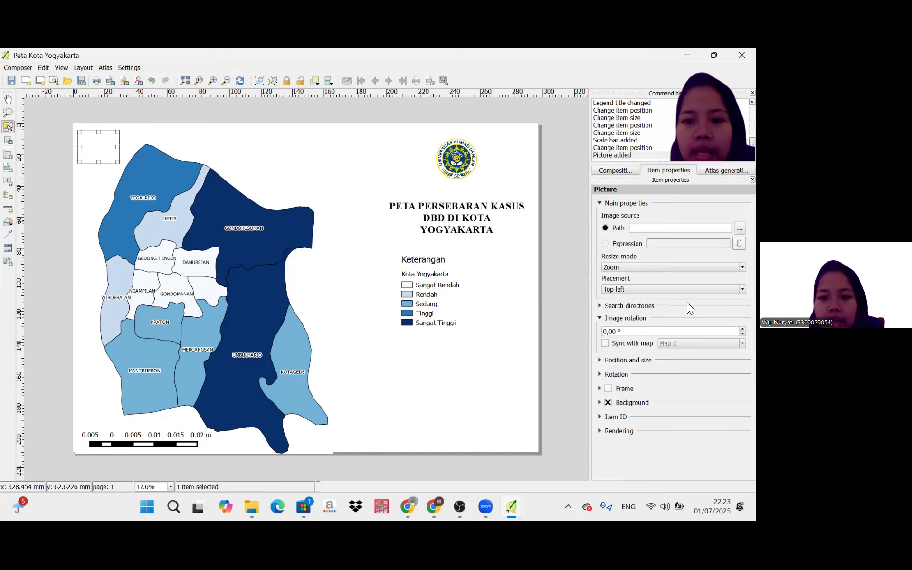
left_click(600, 305)
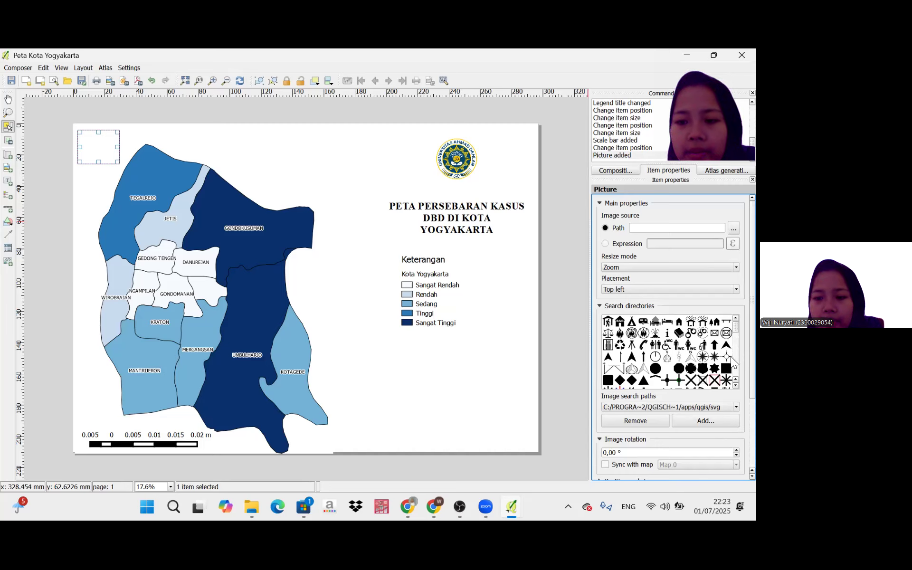
left_click(729, 357)
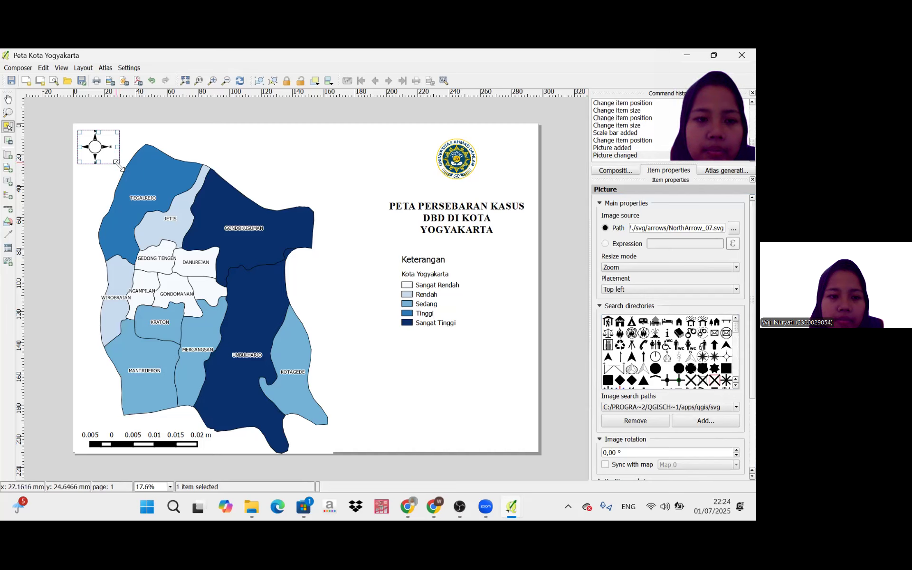
Enlarge the north arrow's frame to about 31 × 25 mm and shift it slightly inward from the page corner.
left_click_drag(122, 167, 128, 172)
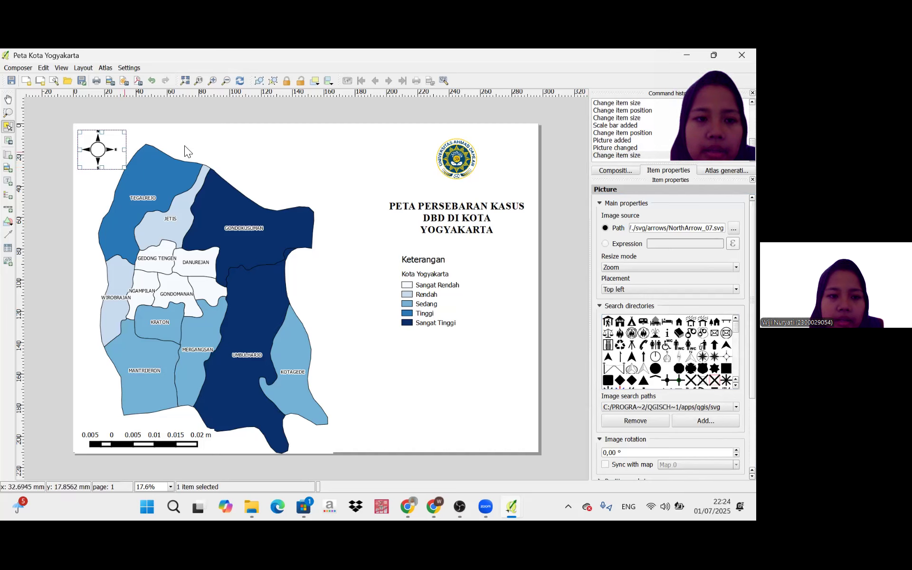
left_click(115, 149)
left_click(114, 149)
left_click_drag(114, 150, 120, 155)
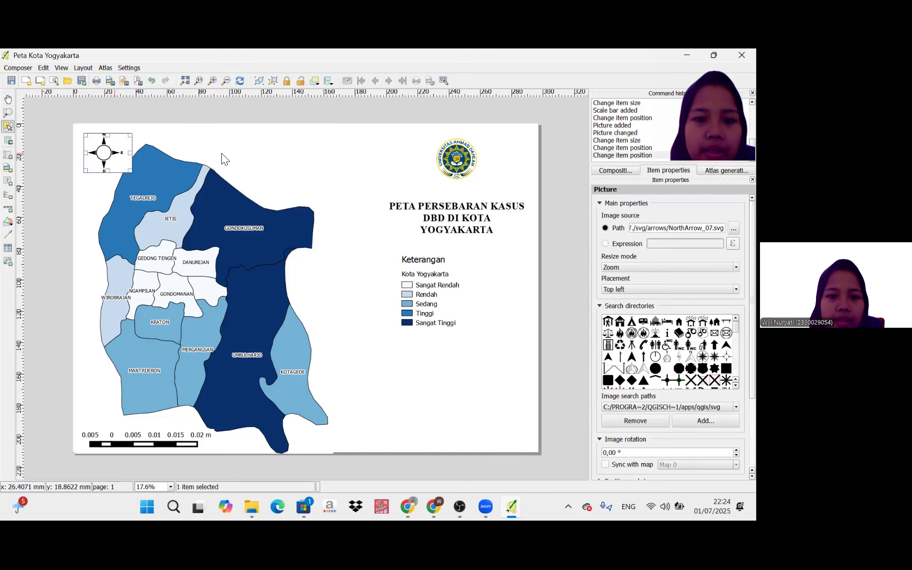
left_click(361, 287)
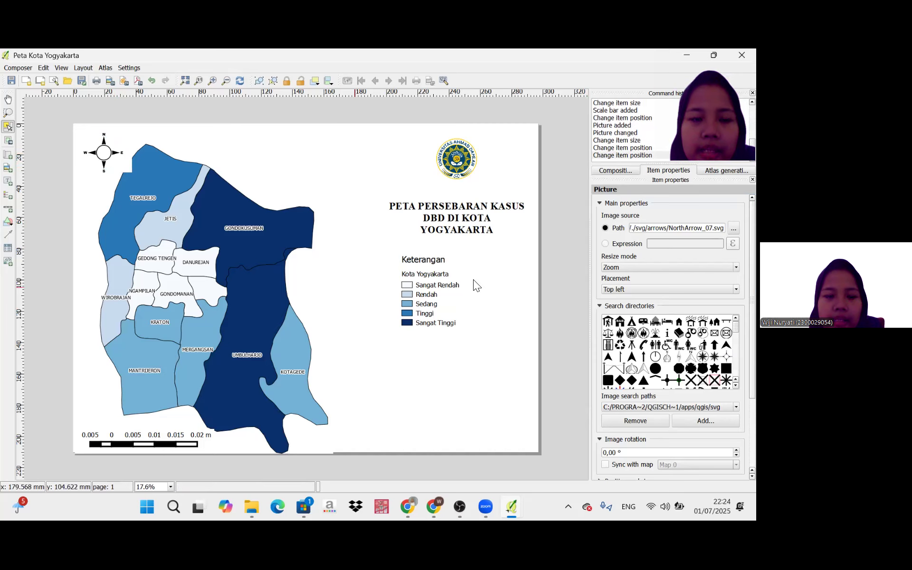
Add a label about 78 × 45 mm below the legend.
left_click(12, 186)
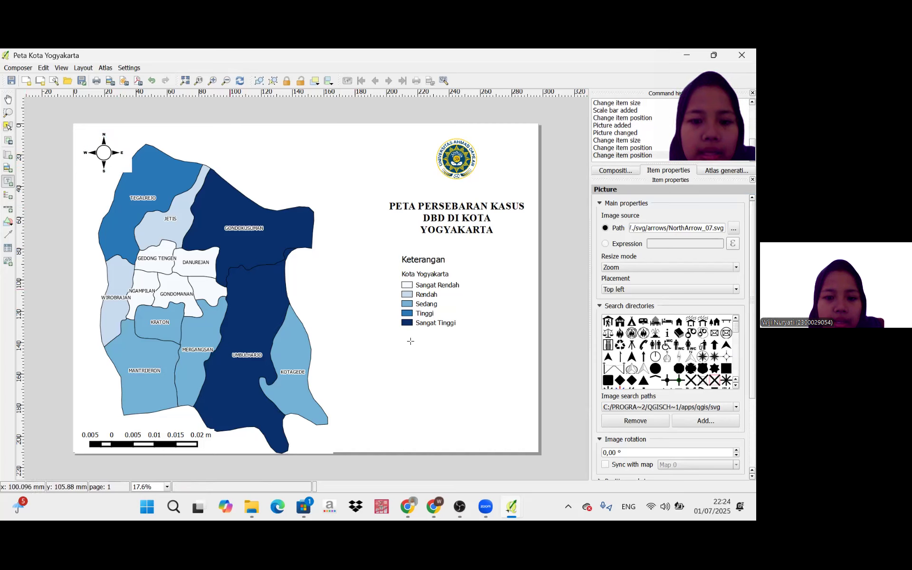
left_click(423, 366)
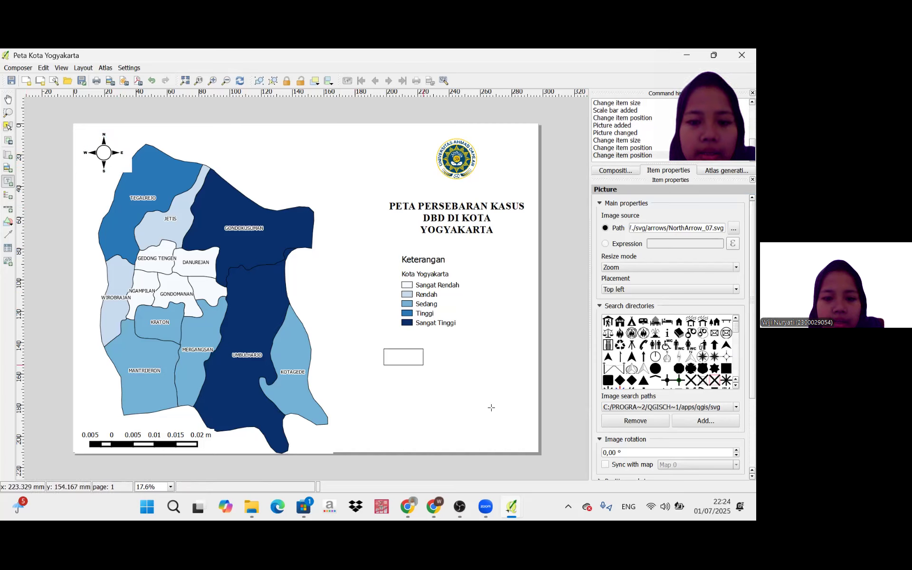
left_click_drag(502, 417, 505, 418)
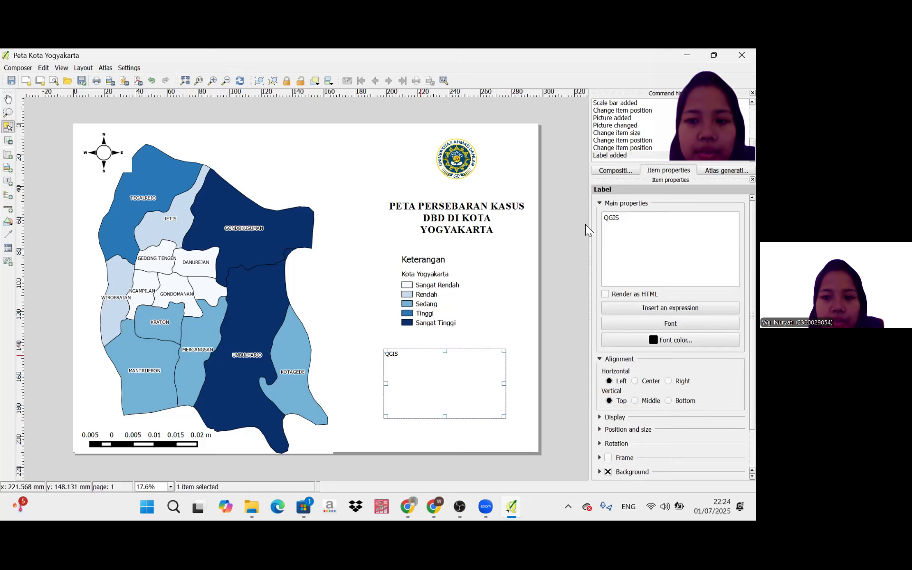
Replace the new label's default text with three lines reading Nama:, NIM: and GOL:.
left_click(631, 219)
key("BackSpace")
key("BackSpace")
key("BackSpace")
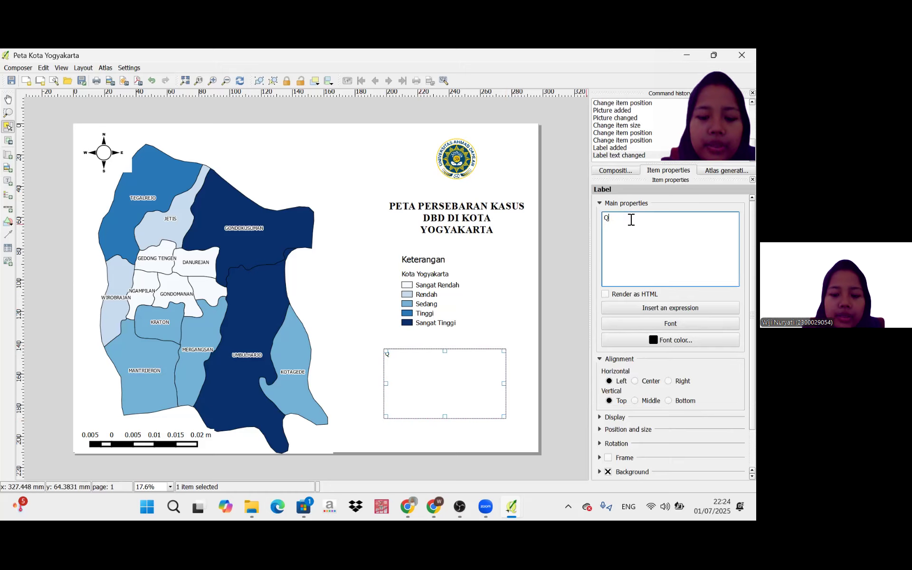
key("BackSpace")
type("Nam")
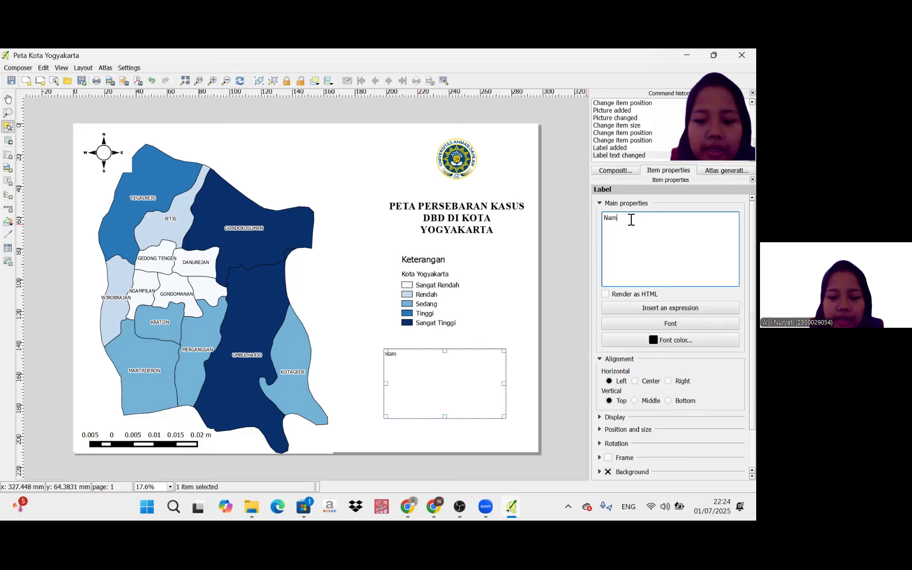
type("a:")
key("Return")
type("NIM")
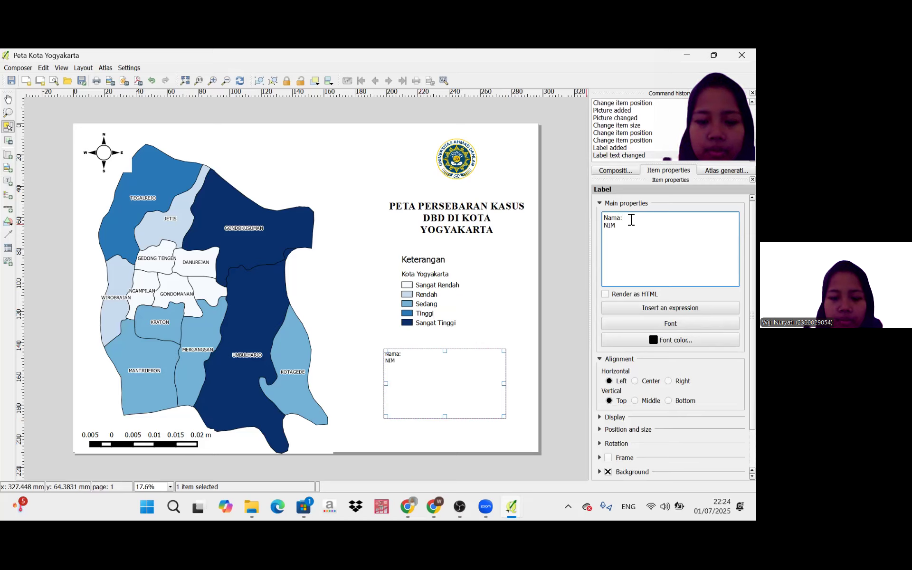
key("Return")
type("GOL:")
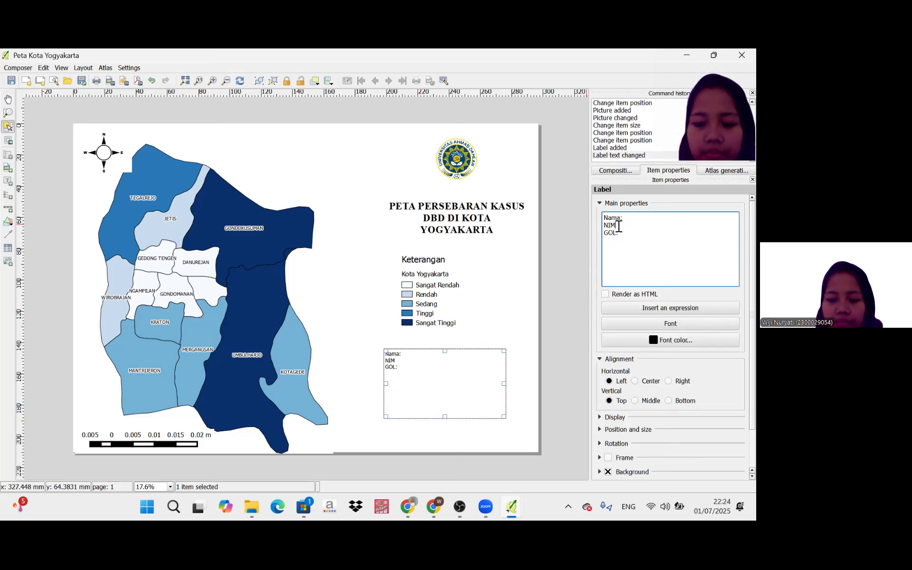
left_click(617, 226)
type(":")
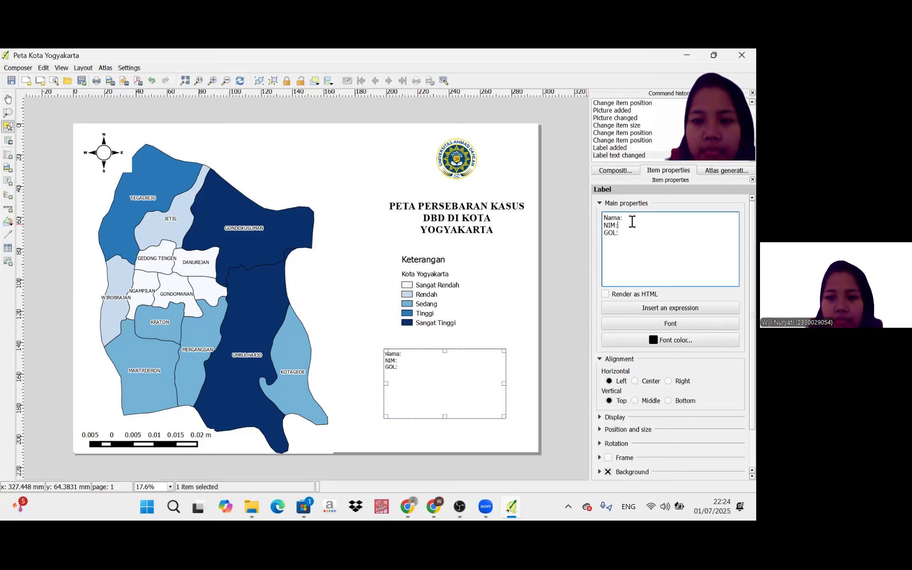
Change the author label's first line to uppercase NAMA: and enter the author's full name after it.
left_click(632, 222)
key("BackSpace")
key("BackSpace")
key("BackSpace")
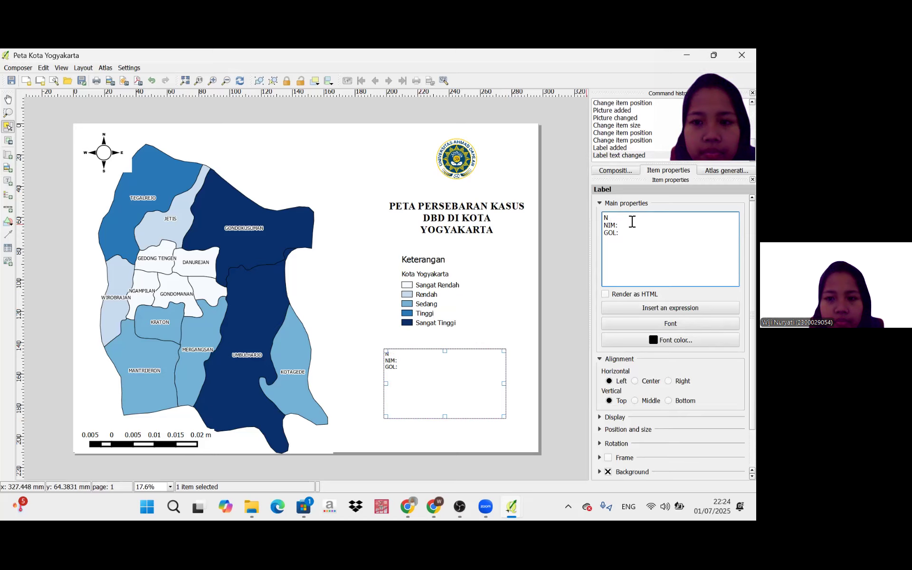
type("MA")
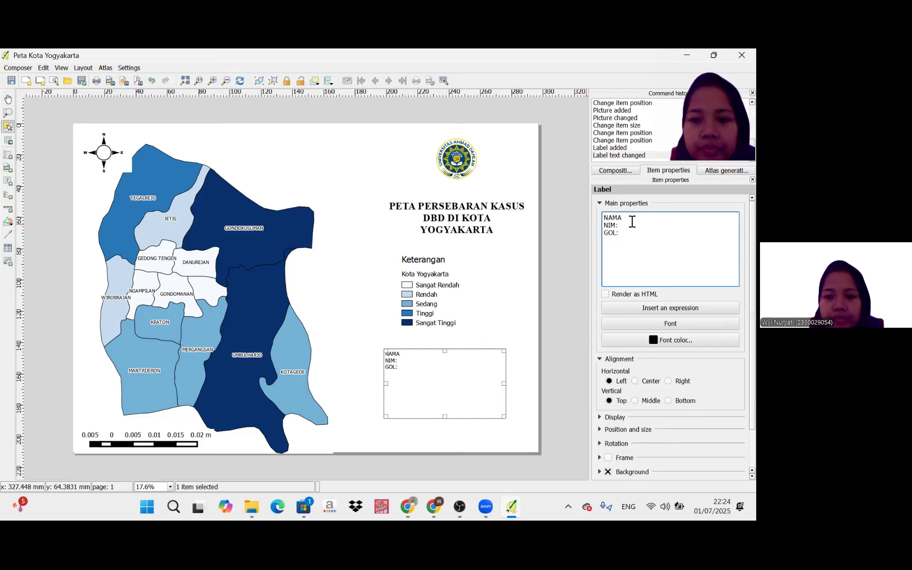
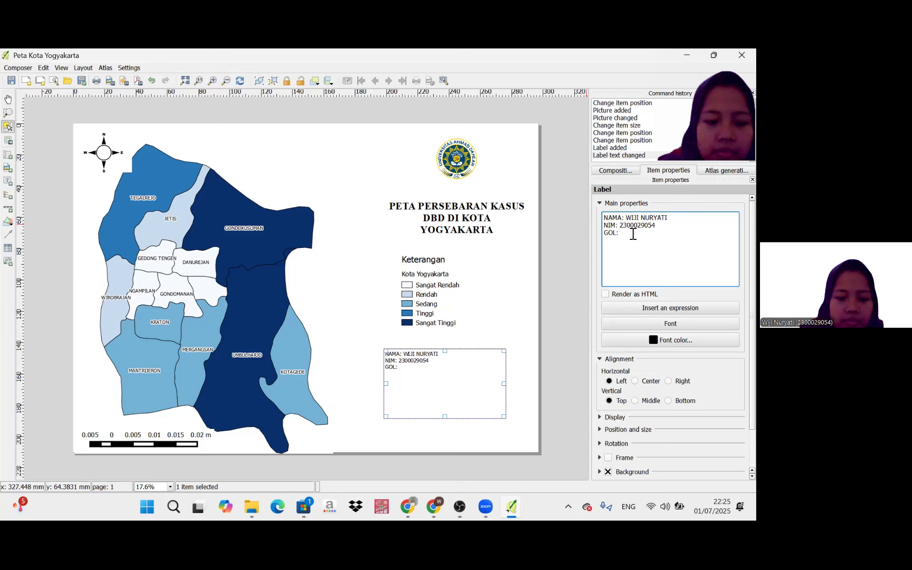
type("A2")
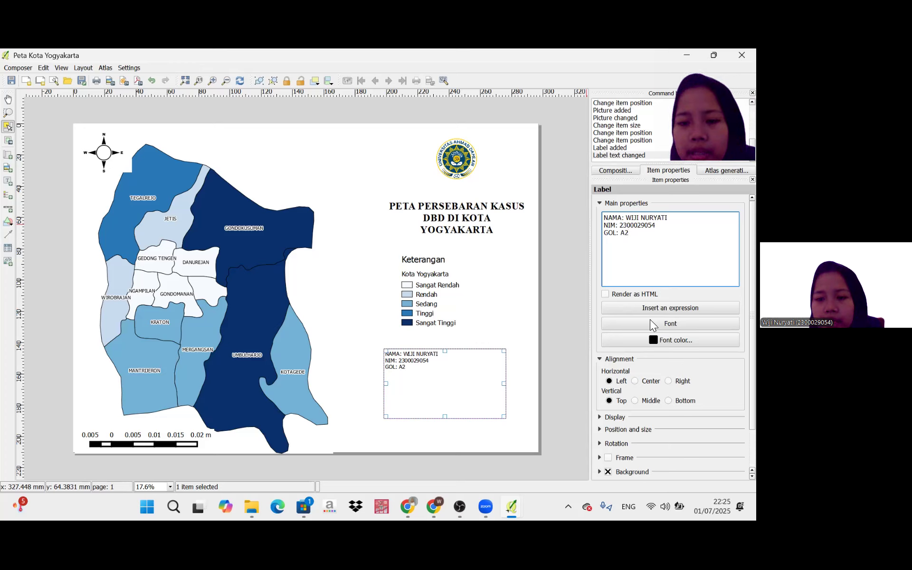
Format the author label in Times New Roman, Bold, size 14, with horizontal alignment Center and vertical alignment Middle.
left_click(650, 320)
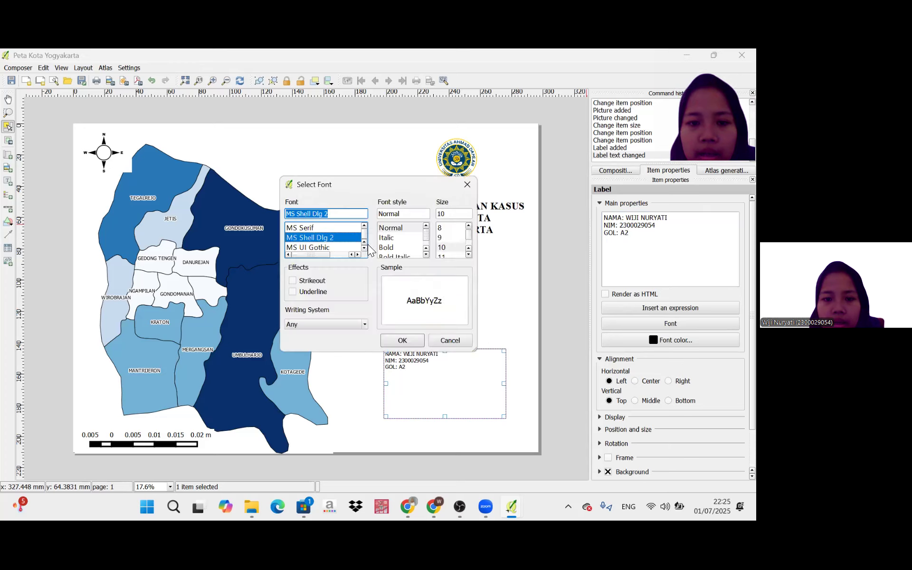
scroll(364, 248, "down", 1)
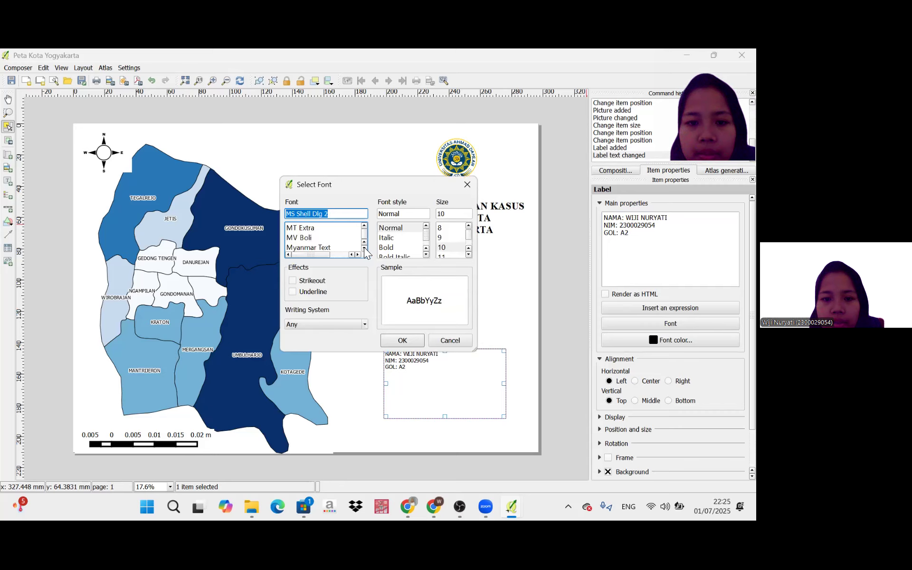
scroll(364, 249, "down", 1)
scroll(366, 252, "down", 1)
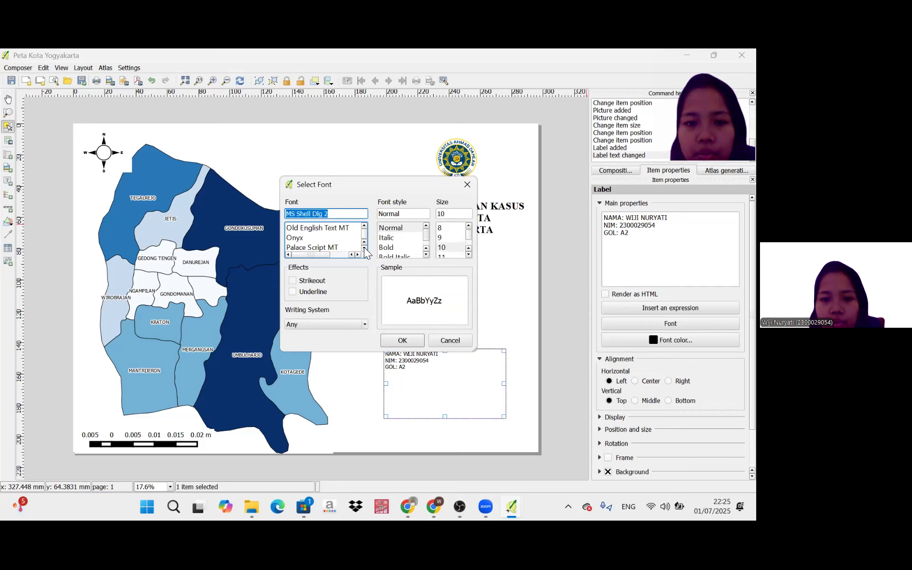
scroll(366, 253, "down", 1)
scroll(365, 252, "down", 1)
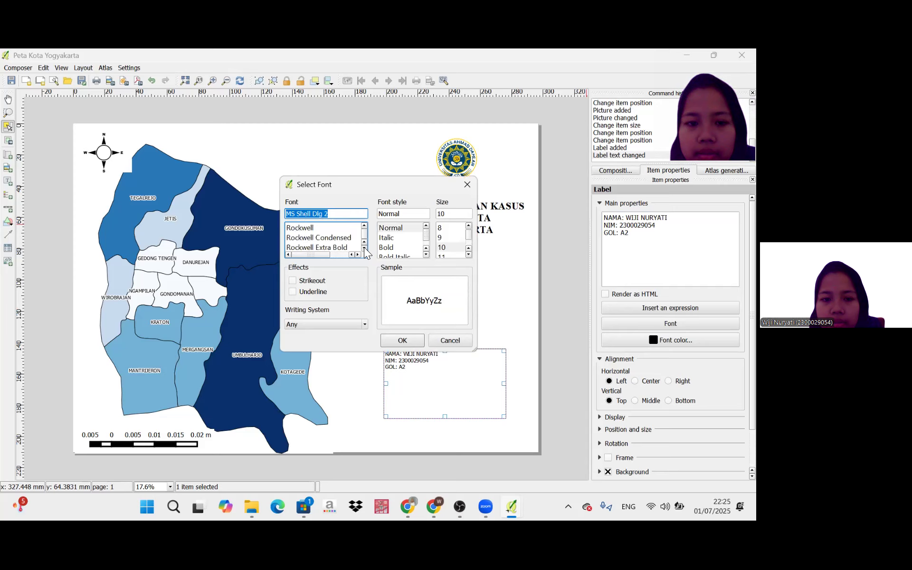
scroll(365, 252, "down", 1)
scroll(365, 253, "down", 1)
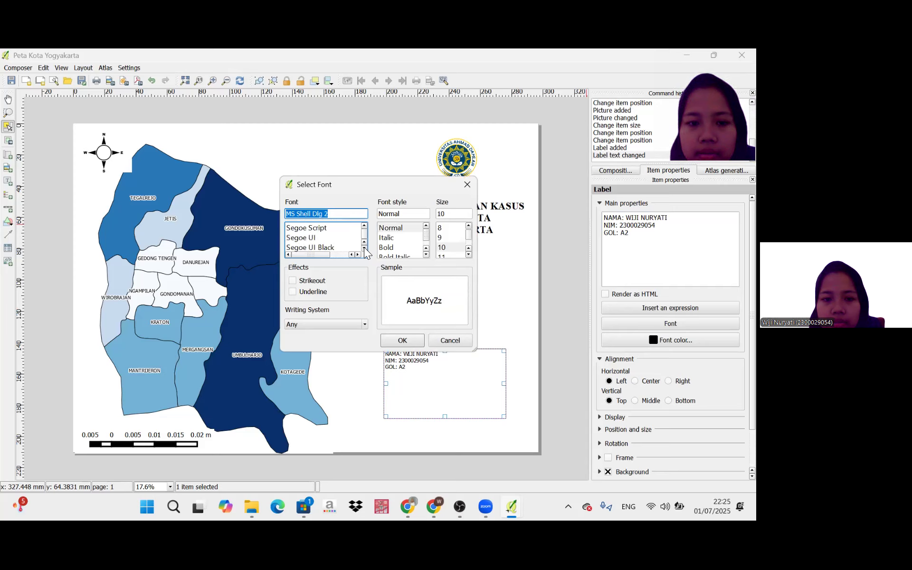
scroll(365, 249, "down", 1)
scroll(366, 251, "down", 1)
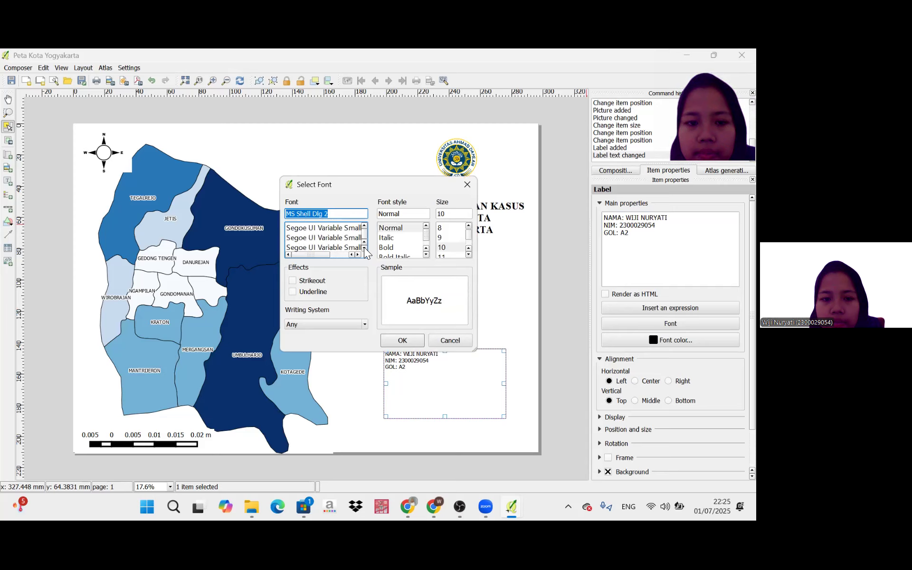
scroll(366, 253, "down", 1)
scroll(365, 253, "down", 1)
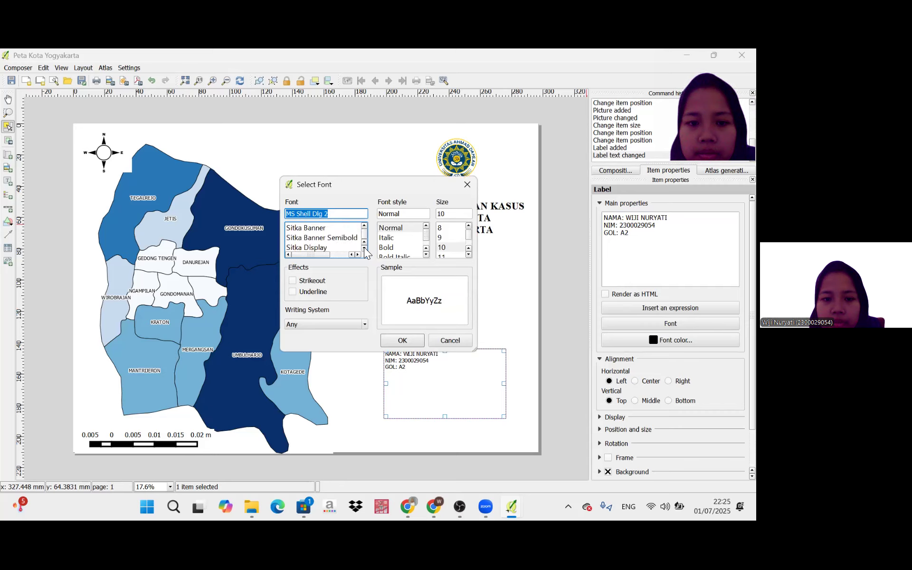
scroll(365, 253, "down", 1)
scroll(365, 252, "down", 1)
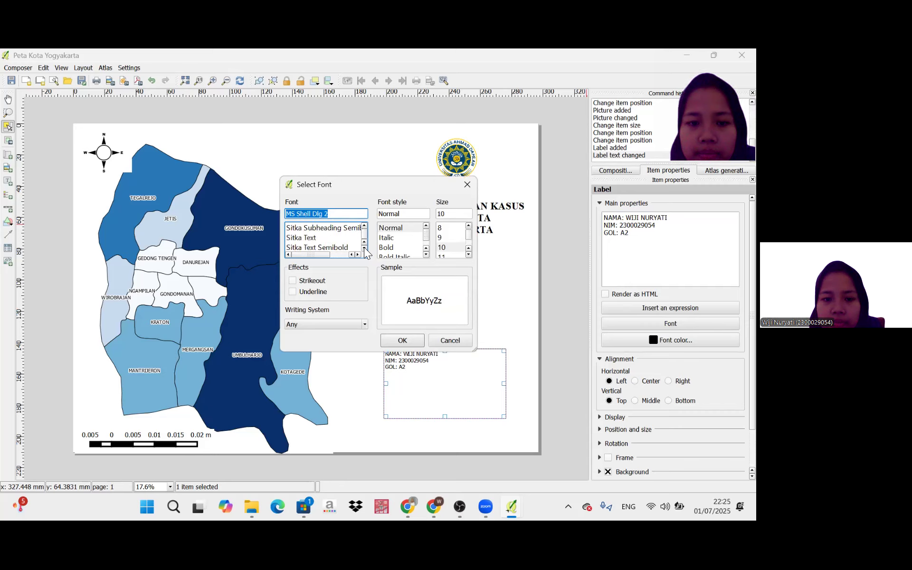
scroll(364, 249, "down", 1)
left_click(364, 248)
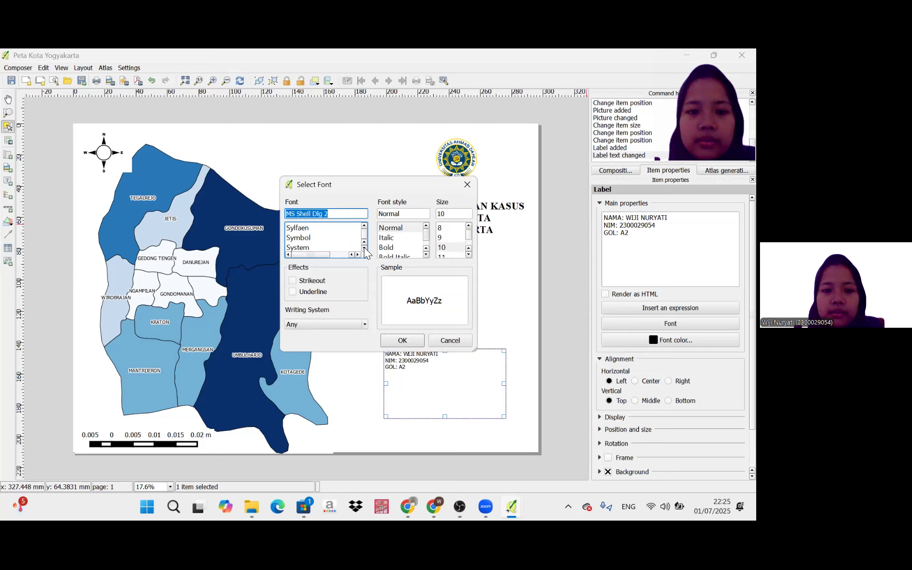
scroll(345, 249, "down", 1)
left_click(344, 248)
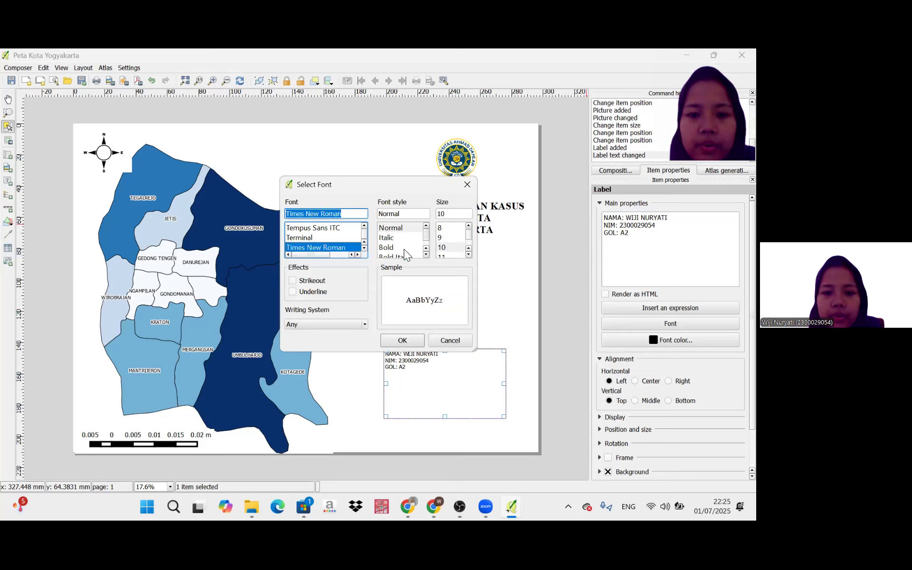
left_click(394, 248)
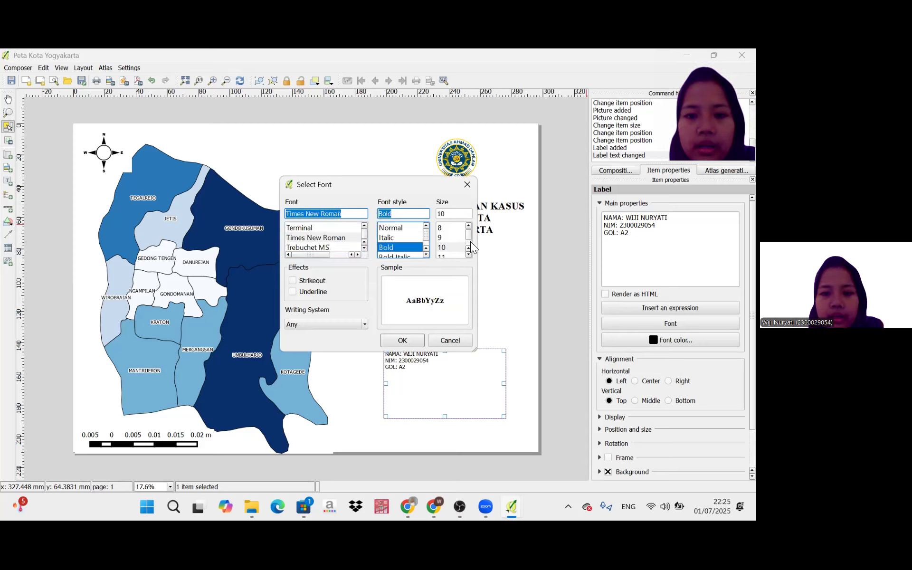
left_click(470, 241)
left_click(446, 247)
left_click(392, 244)
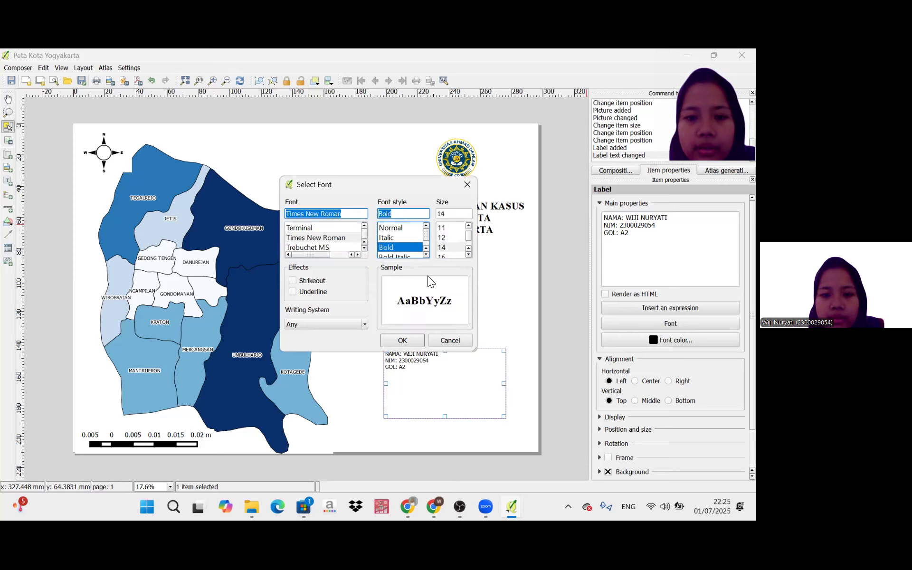
left_click(401, 341)
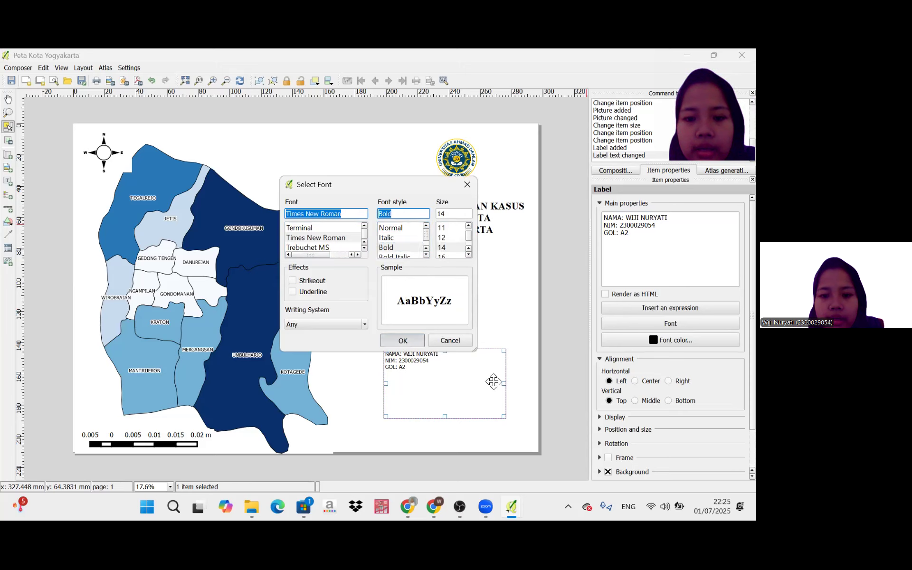
left_click(636, 381)
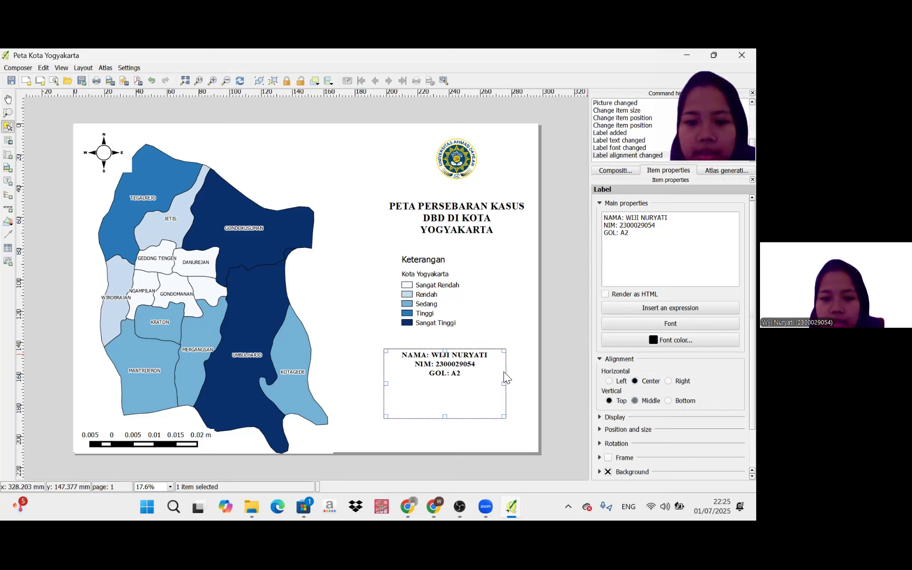
left_click(450, 381)
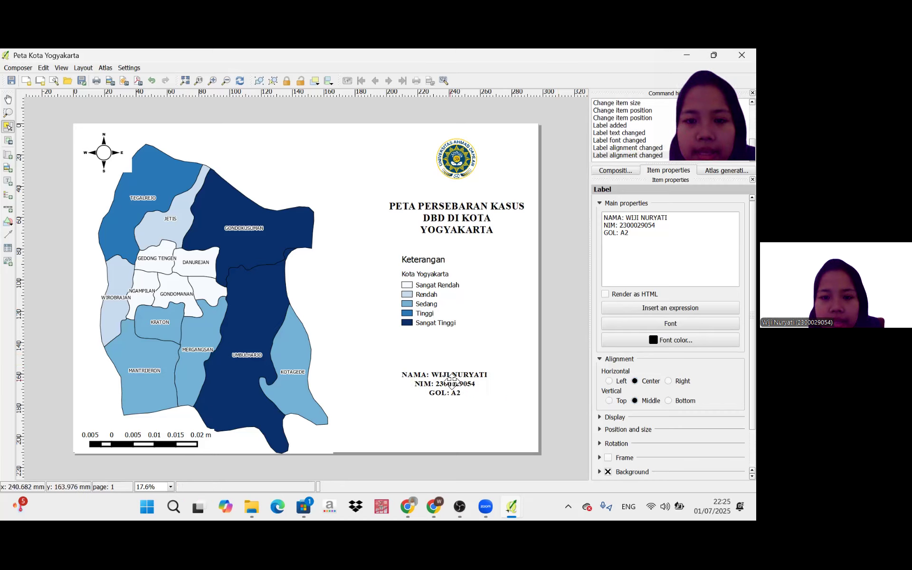
Shift the map title and the university logo about 10 mm left so both are roughly centred above the author label.
left_click(457, 213)
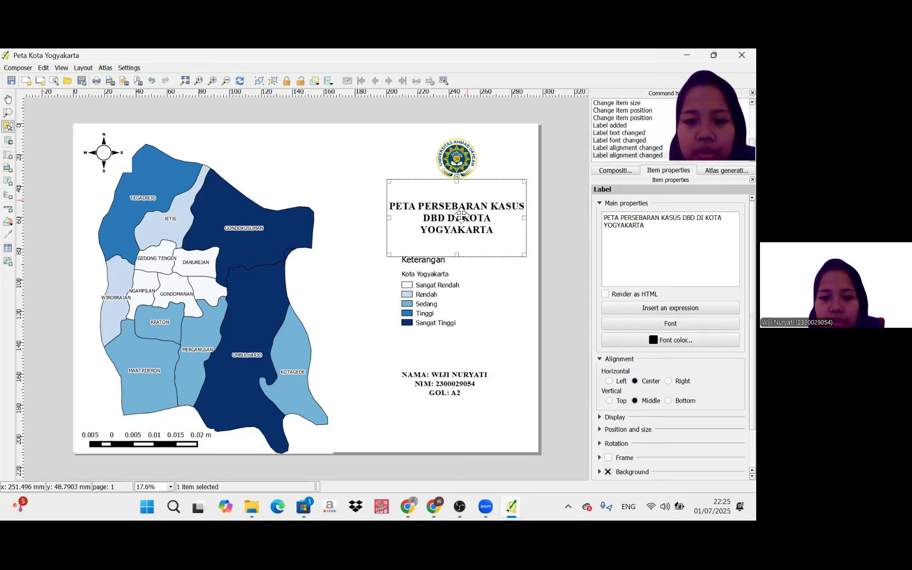
left_click_drag(446, 218, 460, 177)
left_click(460, 161)
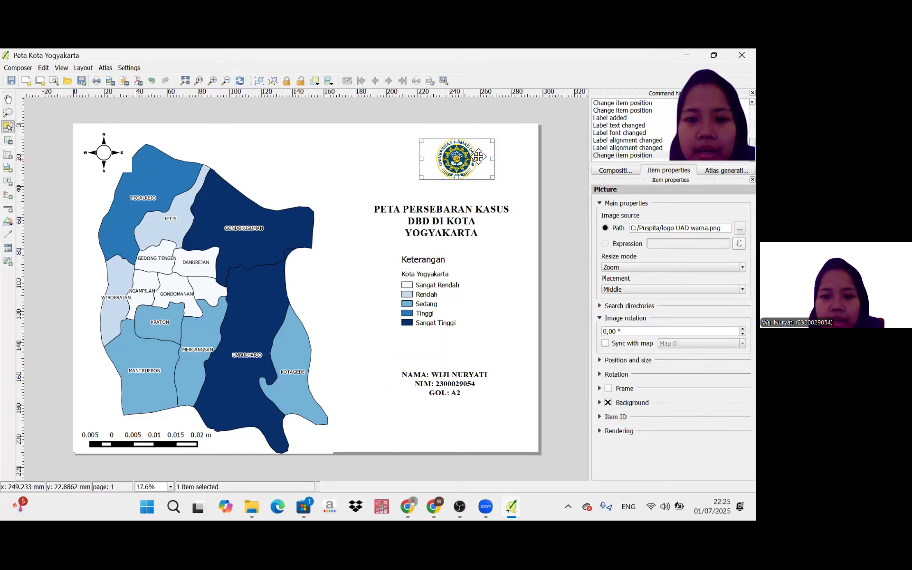
left_click_drag(454, 164, 446, 165)
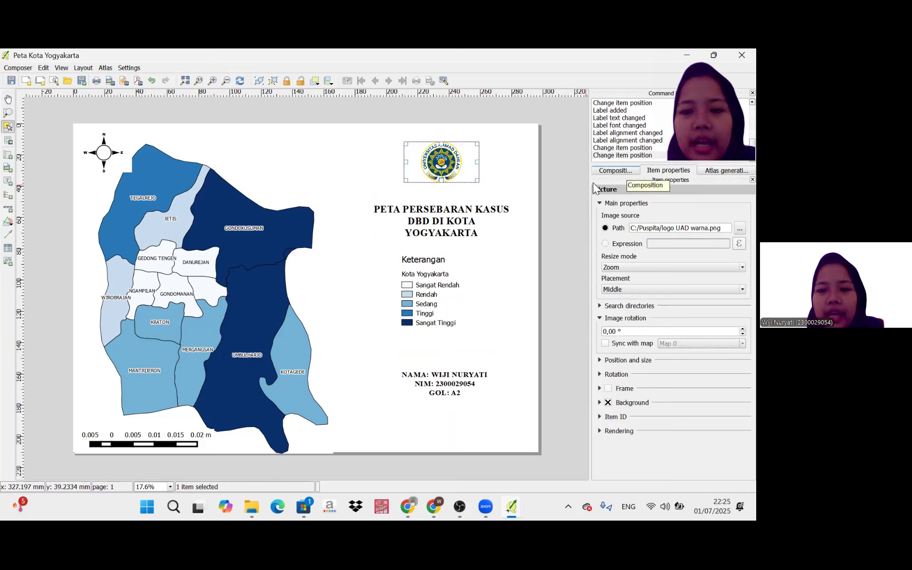
Change the page background from a simple fill to a gradient fill using the PuOr color ramp.
left_click(611, 174)
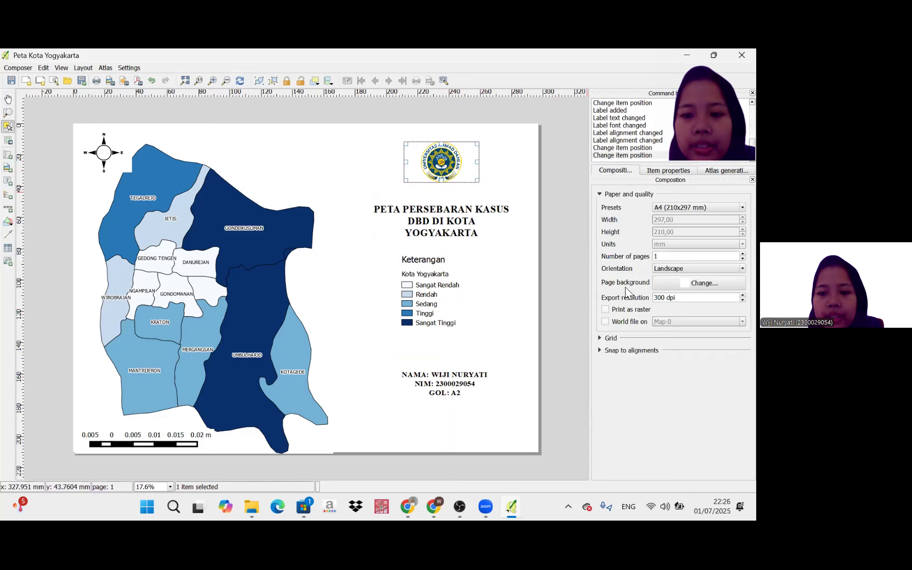
left_click(693, 282)
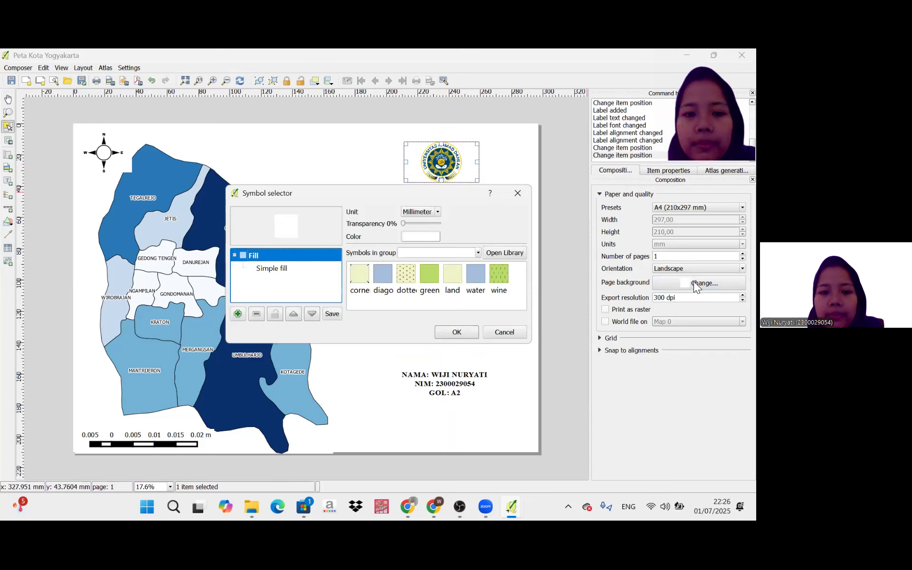
left_click(261, 269)
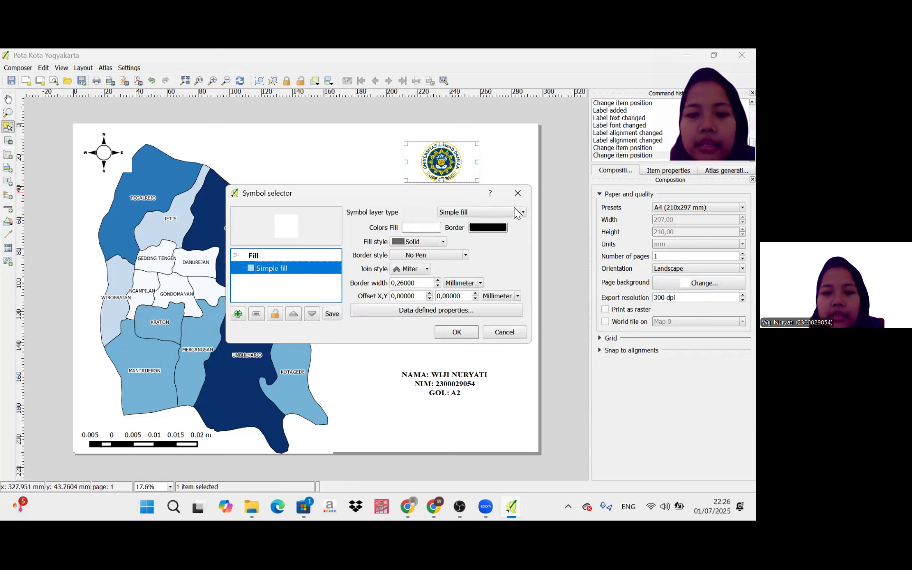
left_click(520, 210)
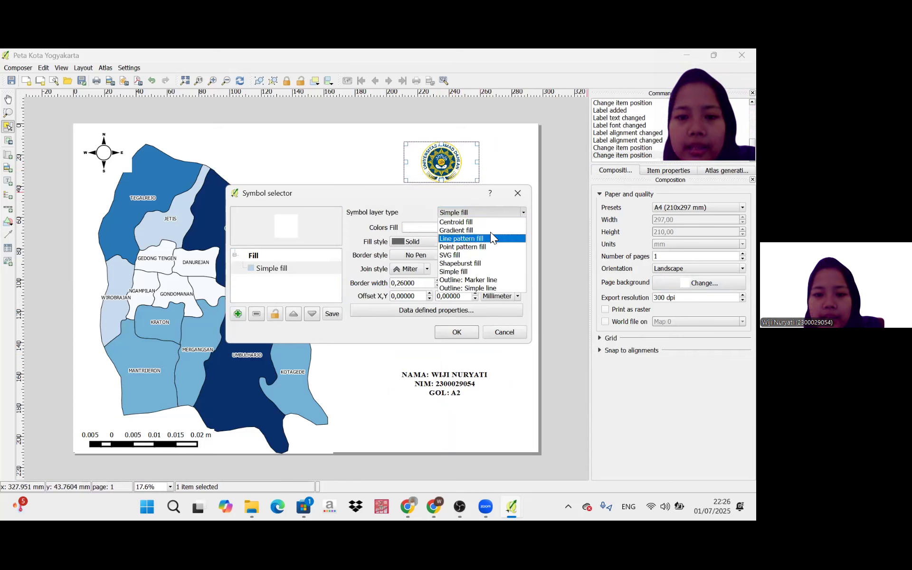
left_click(477, 231)
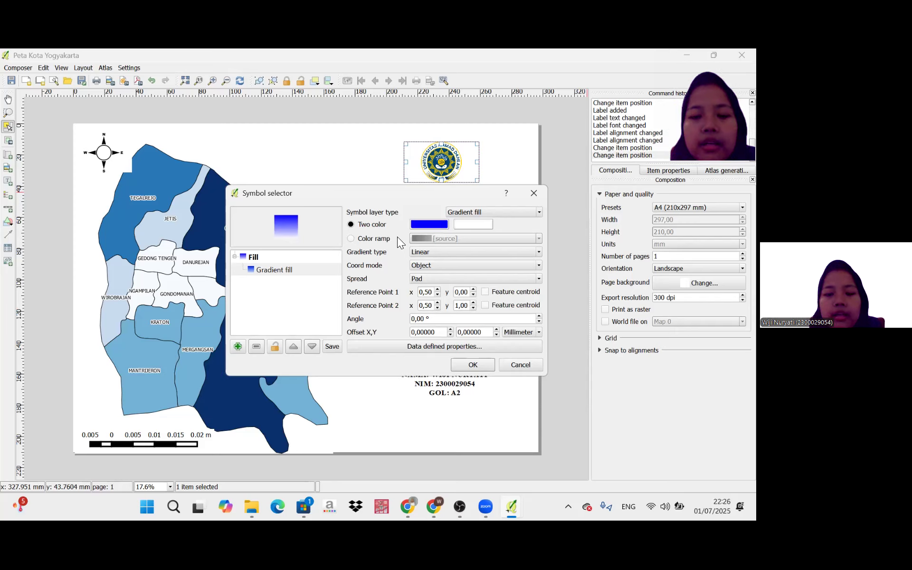
left_click(351, 239)
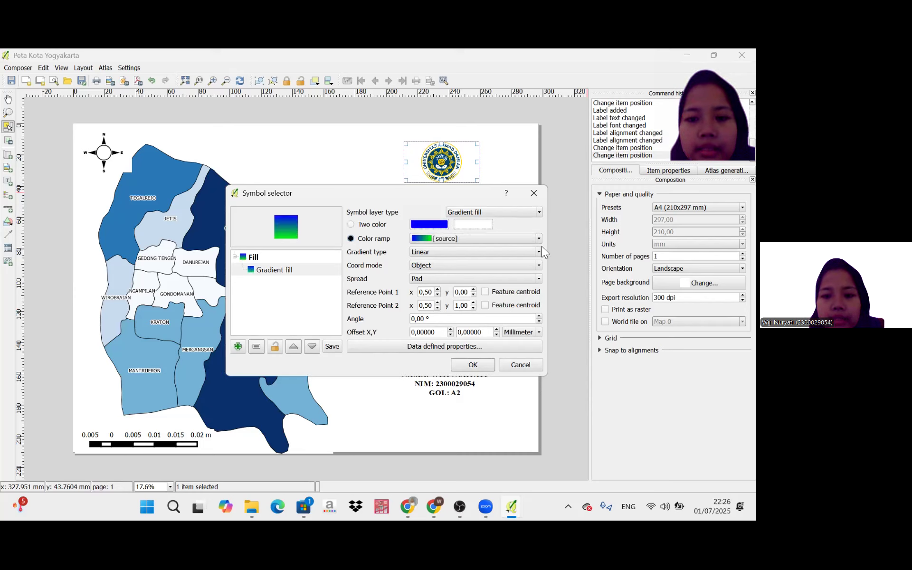
left_click(535, 237)
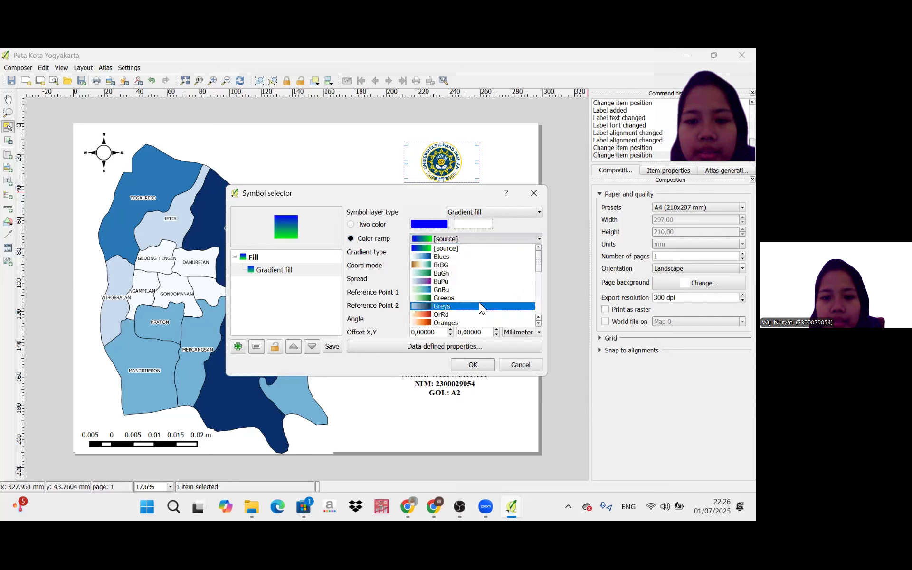
scroll(478, 302, "down", 3)
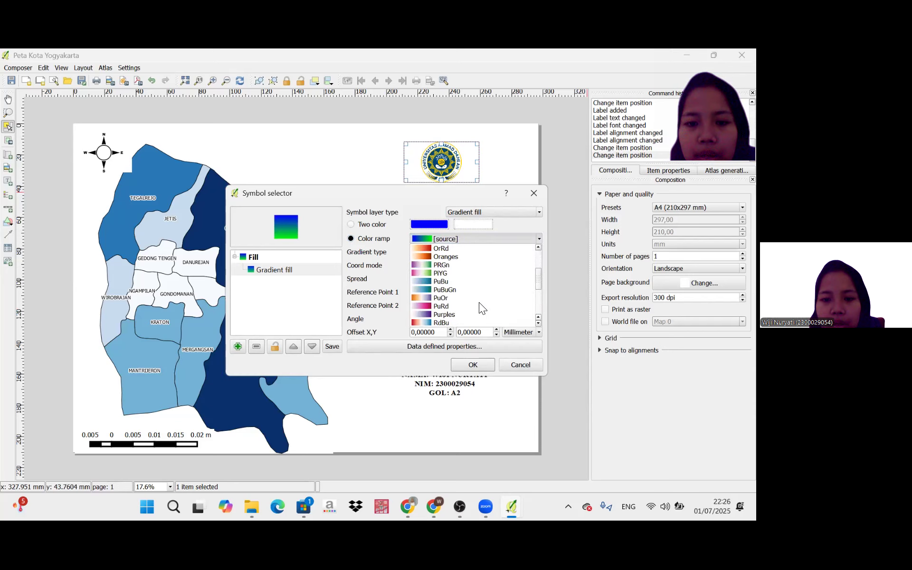
left_click(439, 297)
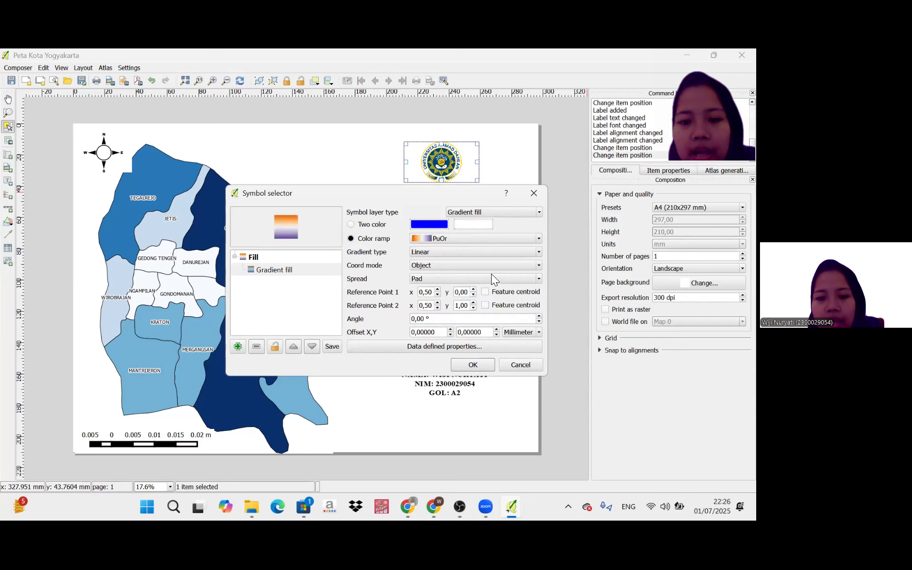
left_click(479, 365)
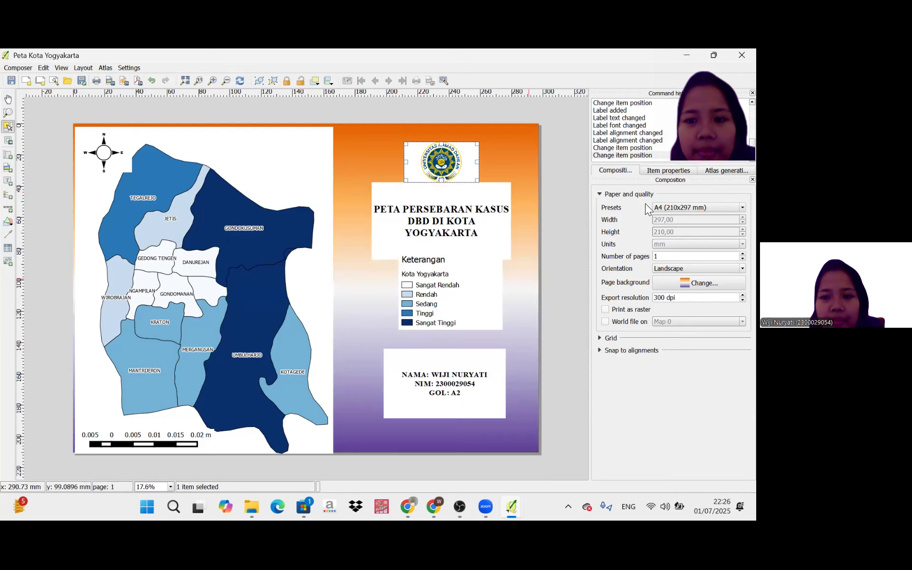
Turn off the background of the university logo and of the map title label.
left_click(660, 171)
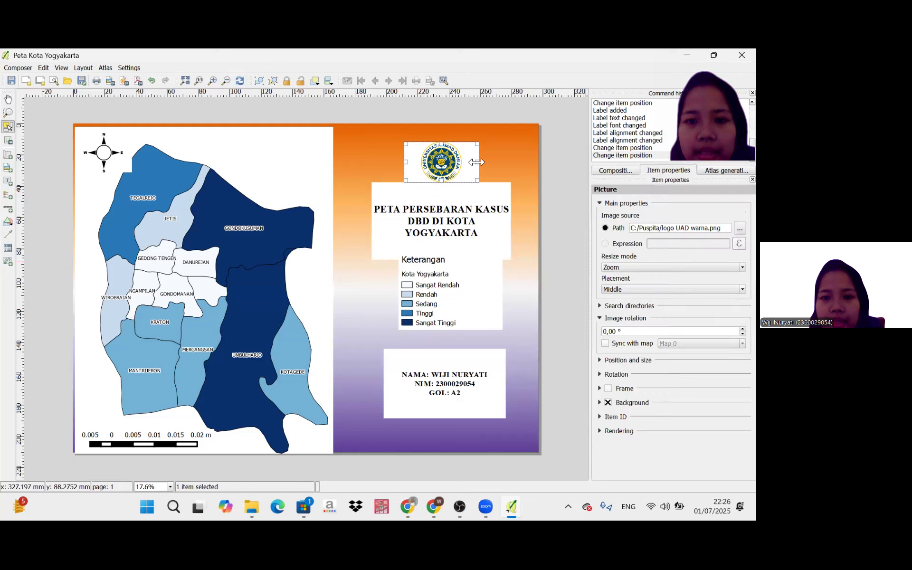
left_click(608, 403)
left_click(498, 236)
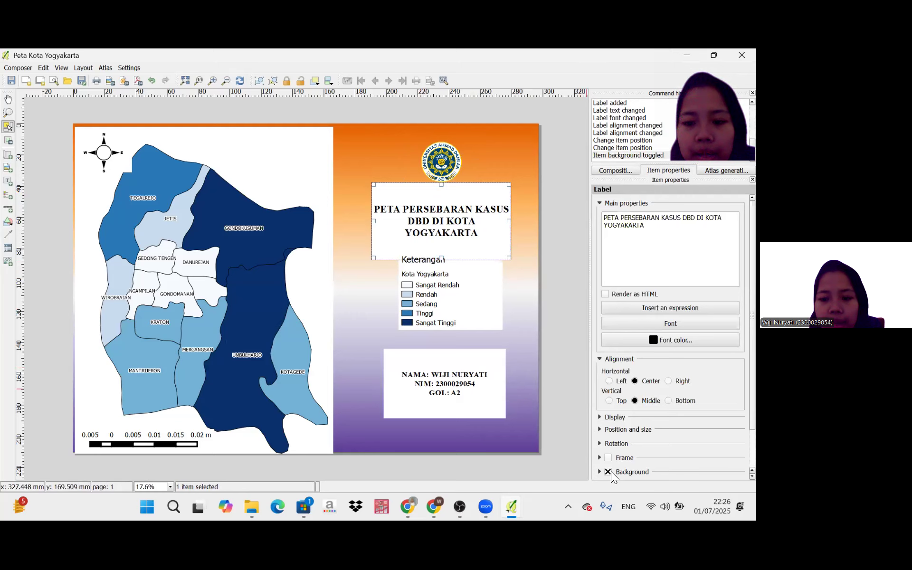
left_click(608, 471)
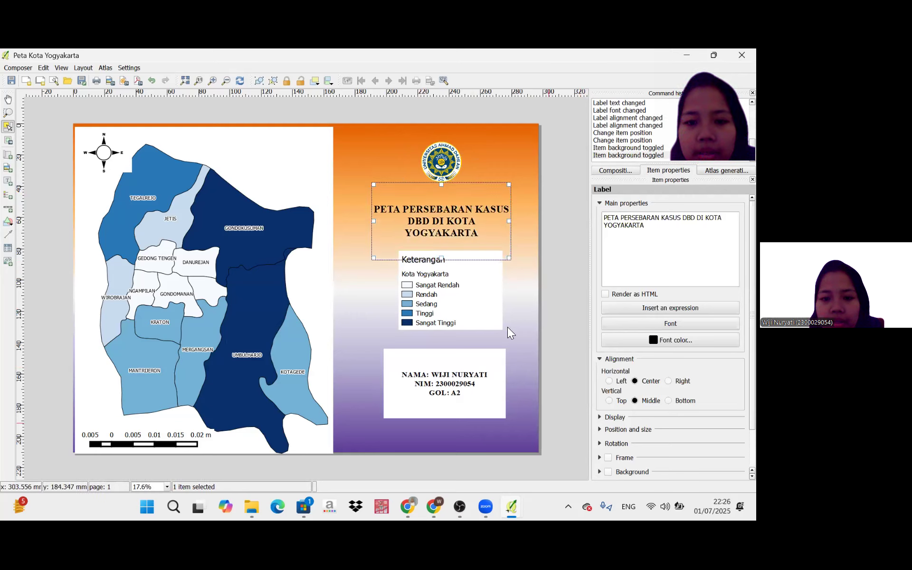
Turn off the background of the legend and of the author label.
left_click(500, 315)
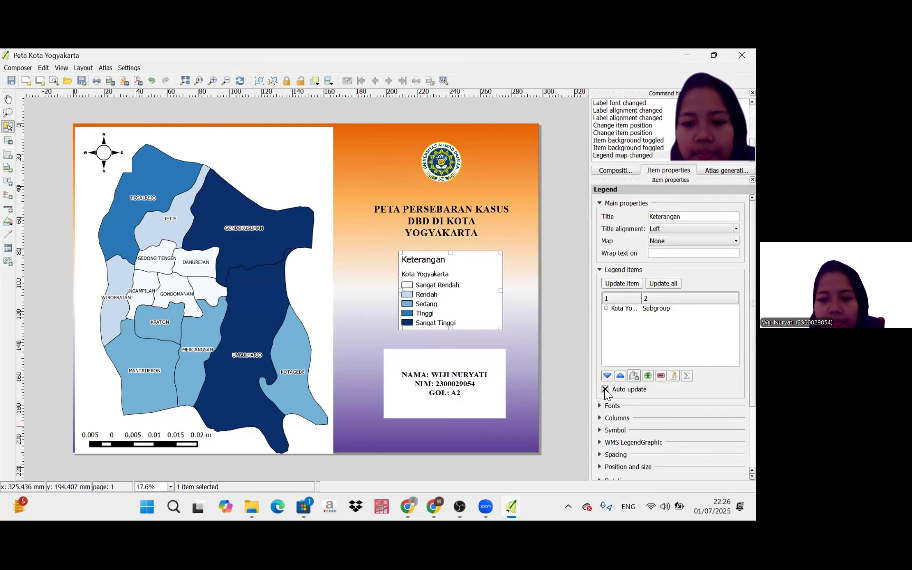
scroll(606, 429, "down", 3)
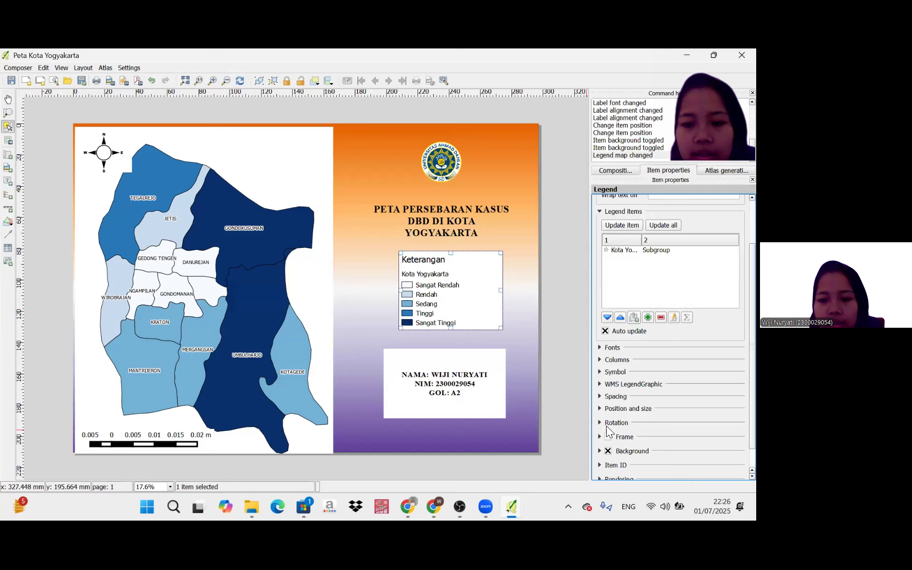
left_click(483, 393)
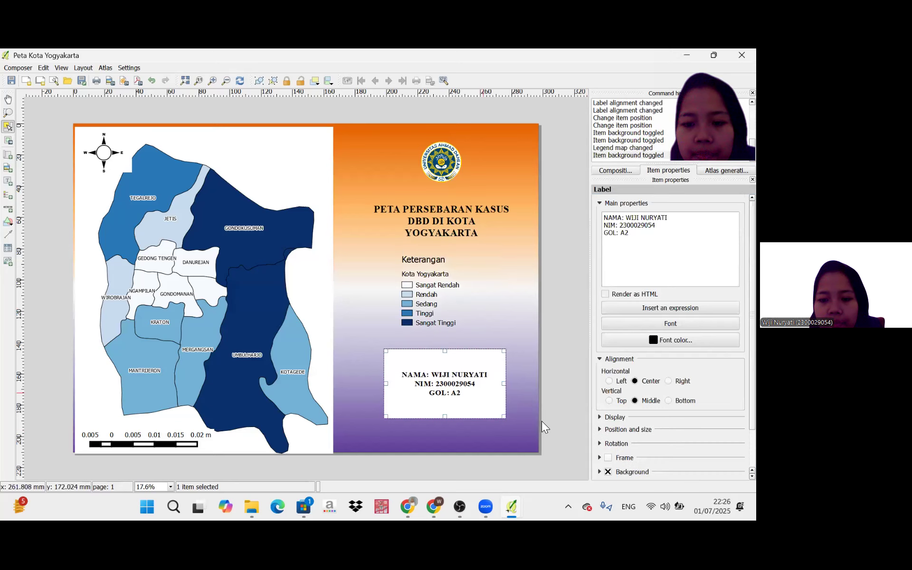
left_click(608, 471)
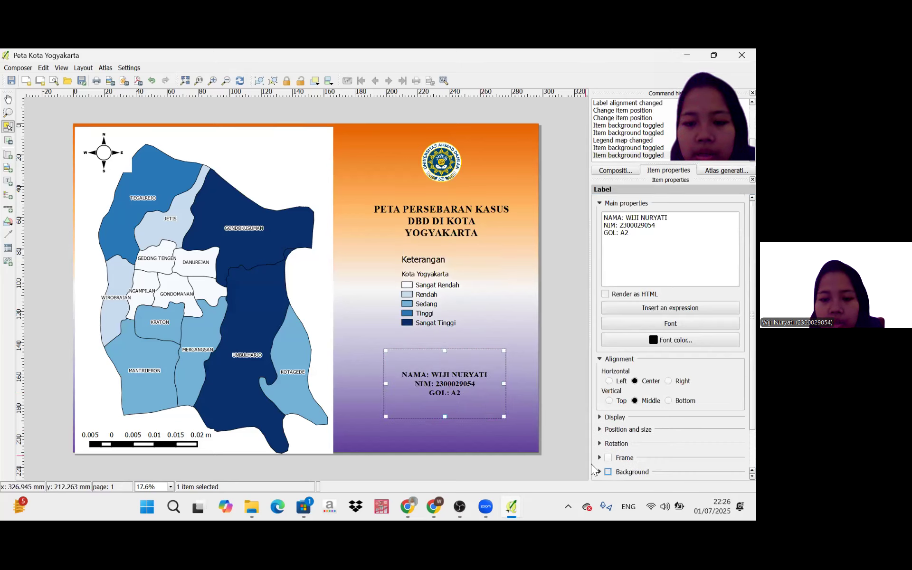
Turn off the background of the district map and of the north arrow so the page gradient shows behind them.
left_click(323, 261)
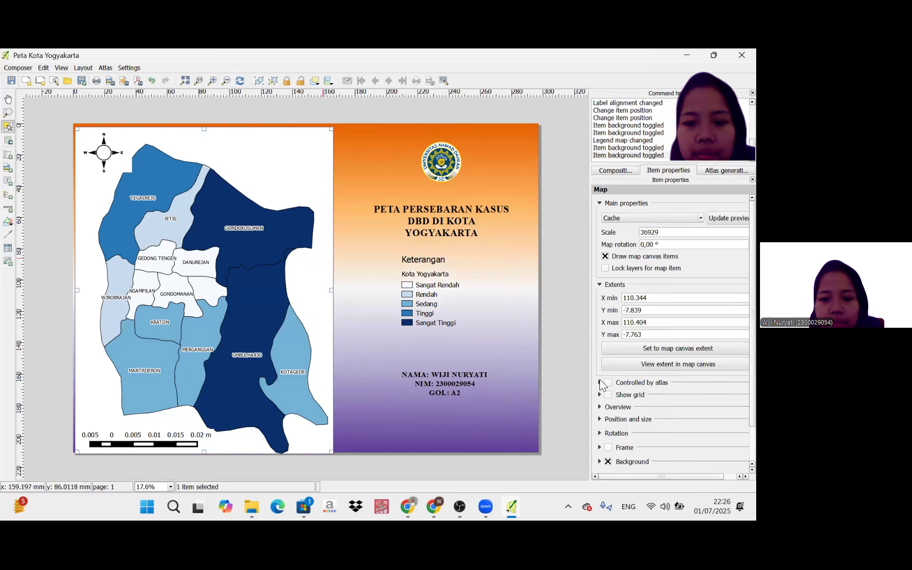
left_click(608, 461)
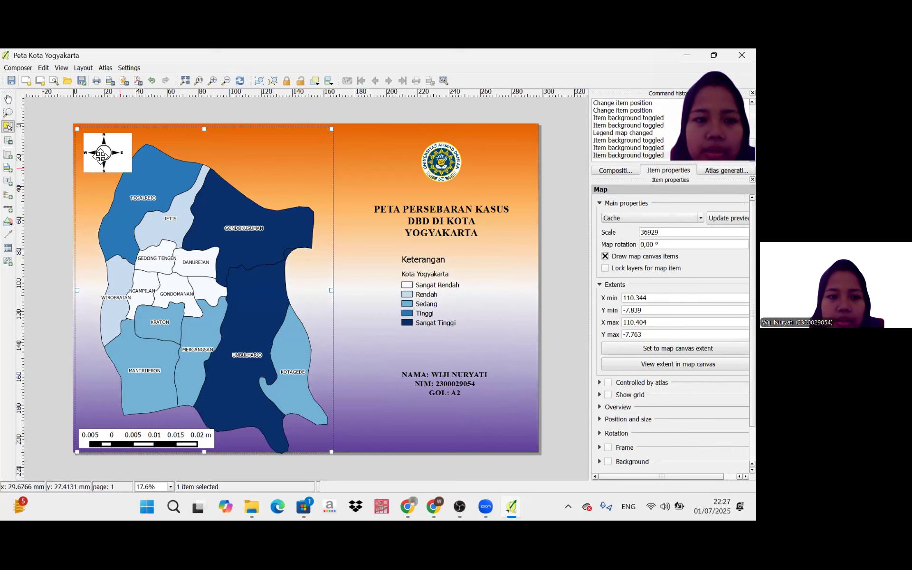
left_click(121, 166)
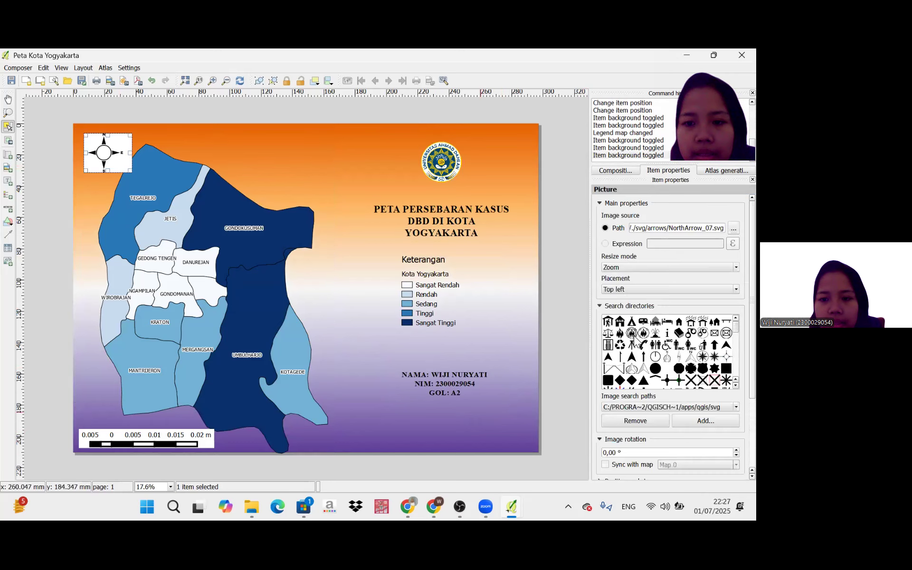
left_click(737, 368)
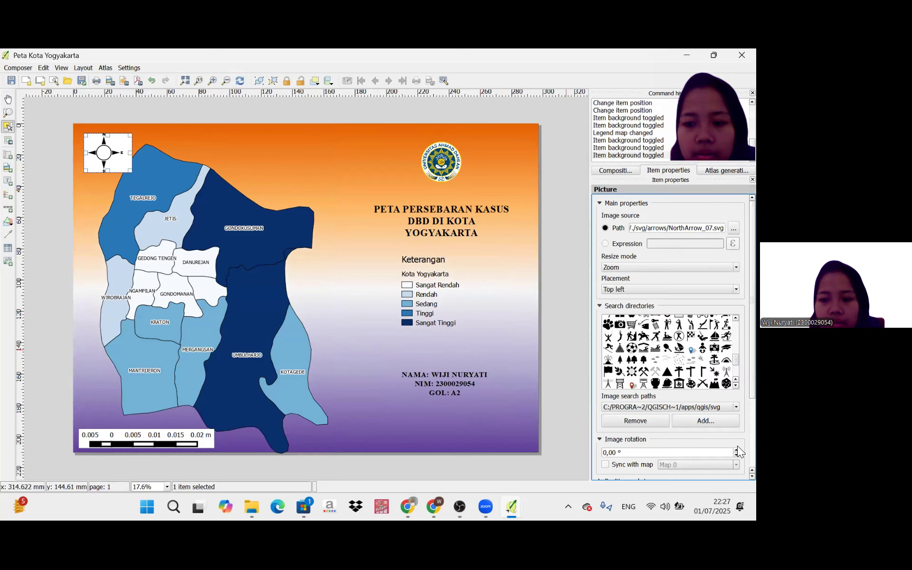
scroll(655, 409, "down", 3)
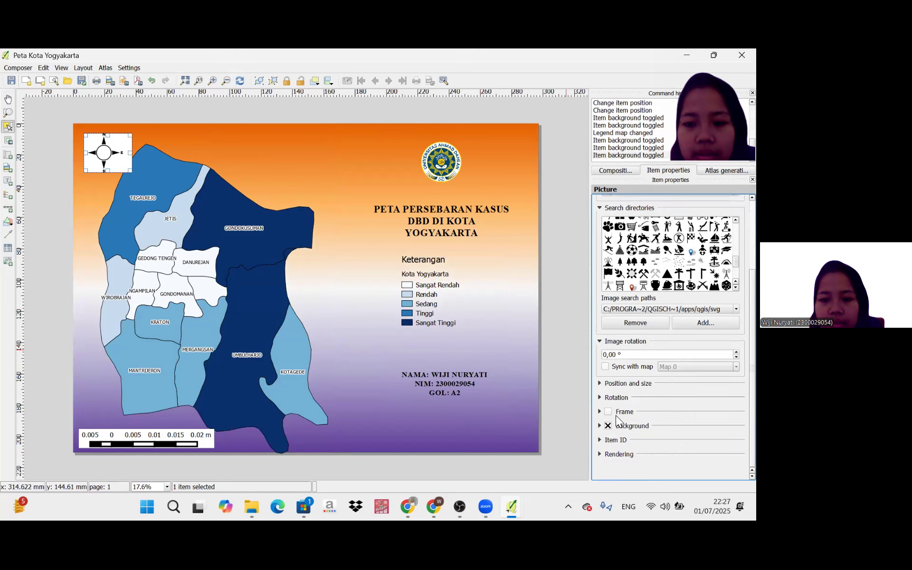
left_click(608, 426)
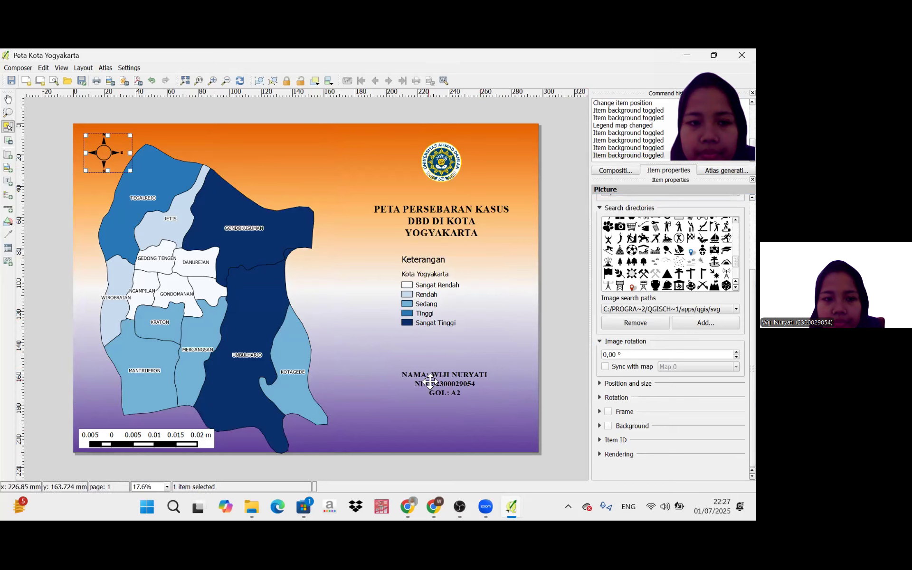
Move the author label about 12 mm down and slightly right, and lower the legend by about 30 mm to sit just above it.
left_click(458, 385)
left_click_drag(461, 396, 475, 412)
left_click_drag(434, 283, 434, 343)
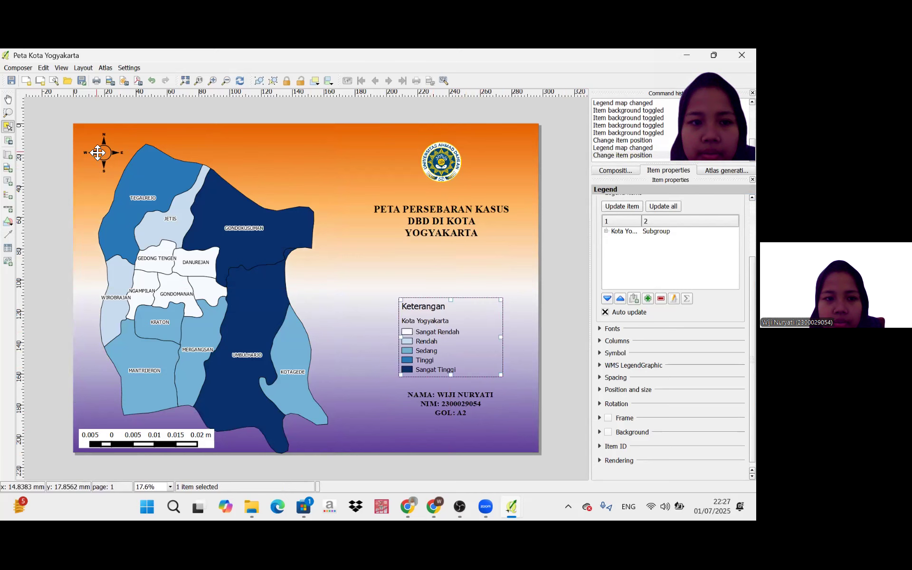
Place the north arrow between the map title and the legend, and nudge the legend and author label into line beneath it.
left_click_drag(274, 239, 441, 272)
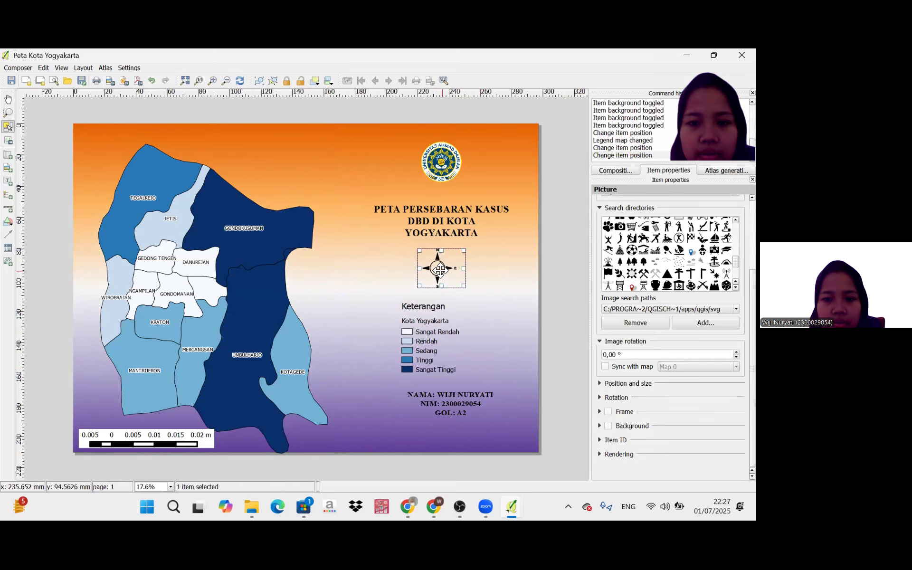
left_click(572, 305)
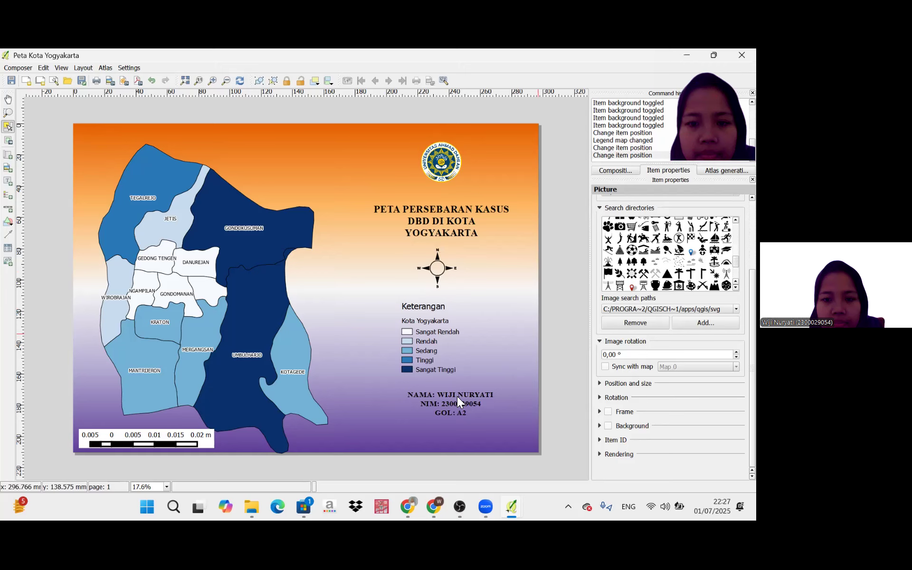
left_click_drag(456, 396, 446, 407)
left_click_drag(449, 345, 443, 347)
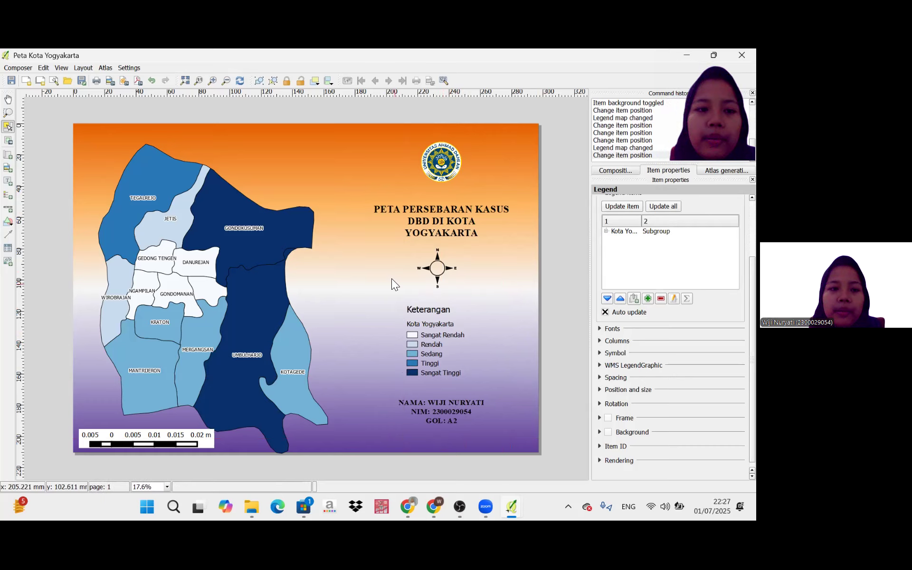
Start exporting the layout as an image and choose the Puspita folder as the save location.
left_click(25, 68)
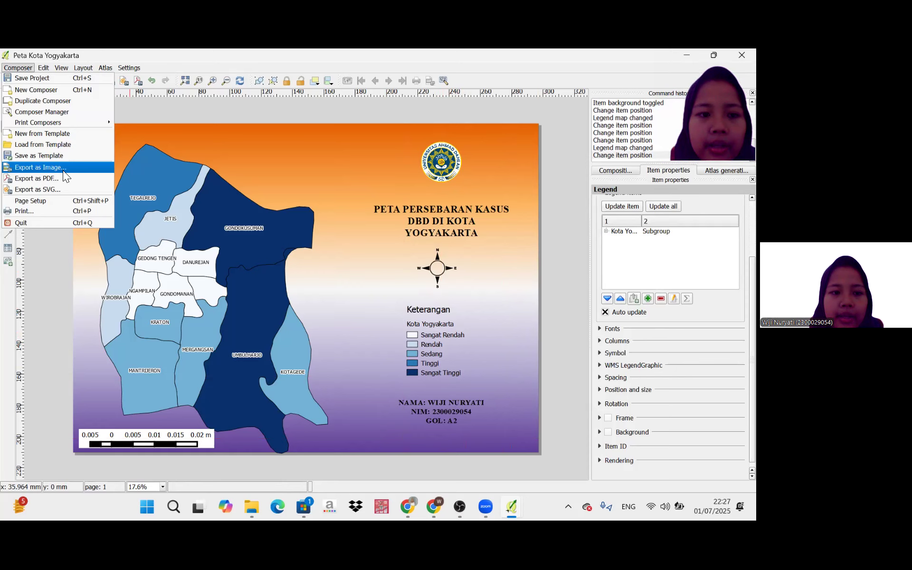
left_click(63, 169)
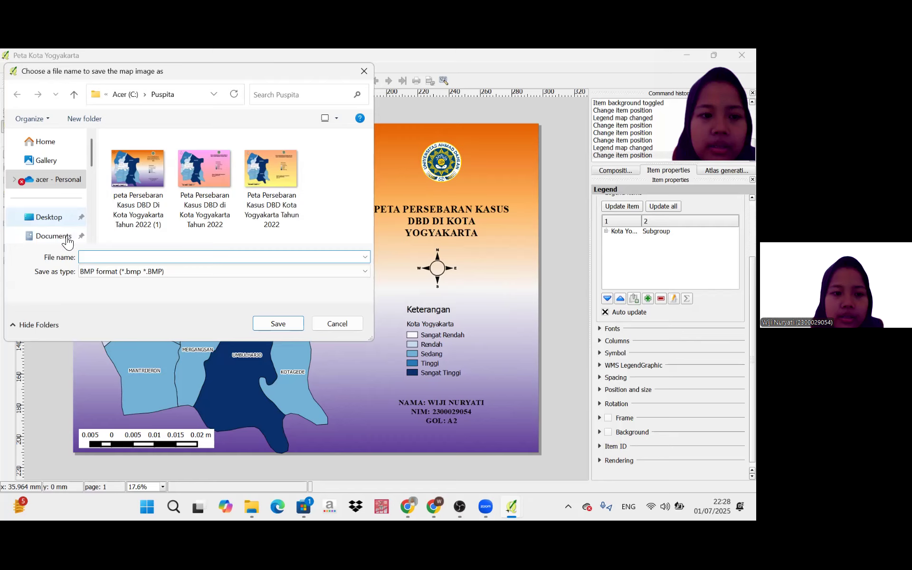
scroll(94, 186, "down", 2)
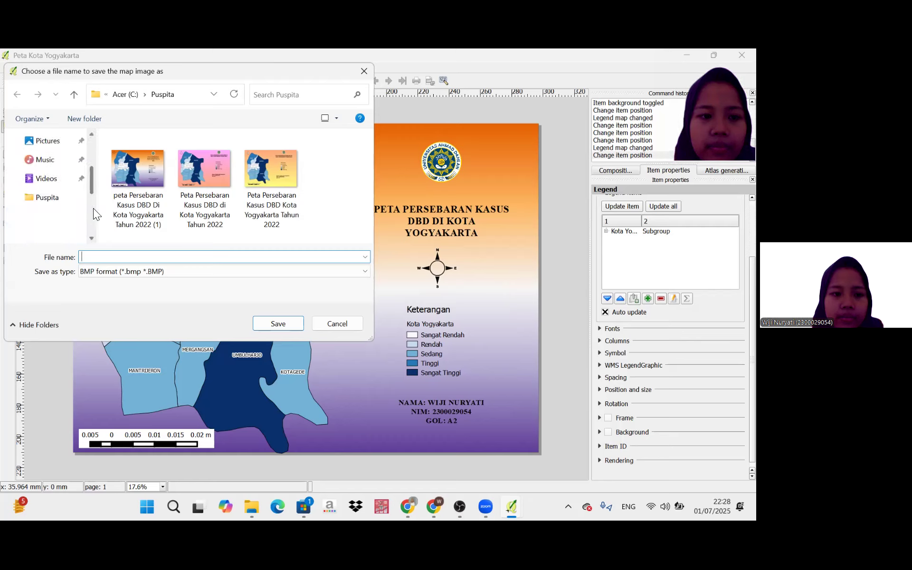
scroll(72, 161, "down", 2)
left_click(68, 156)
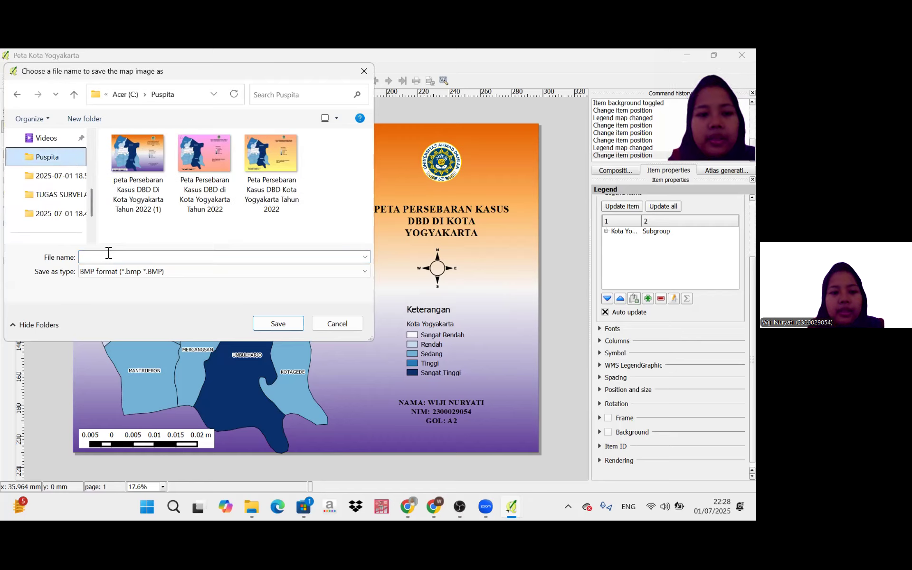
left_click(111, 257)
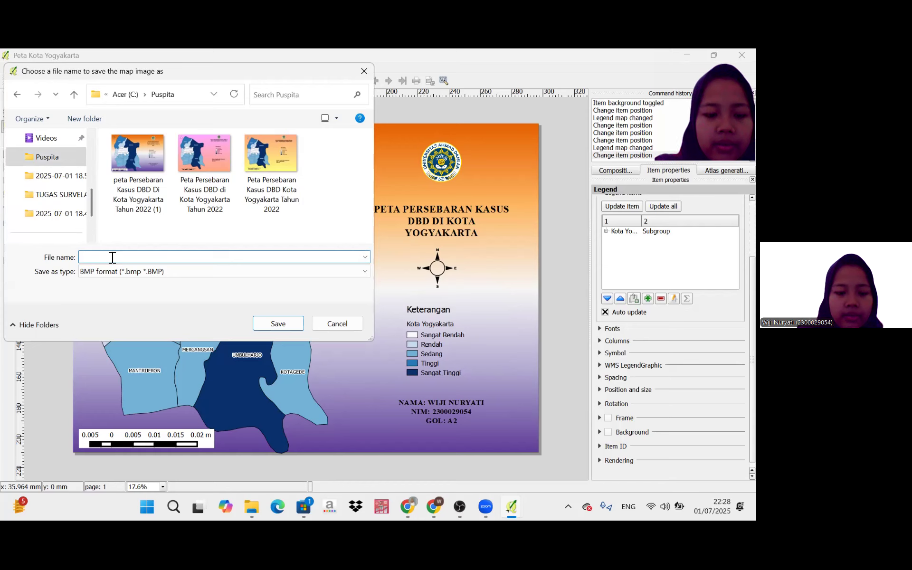
type("PET")
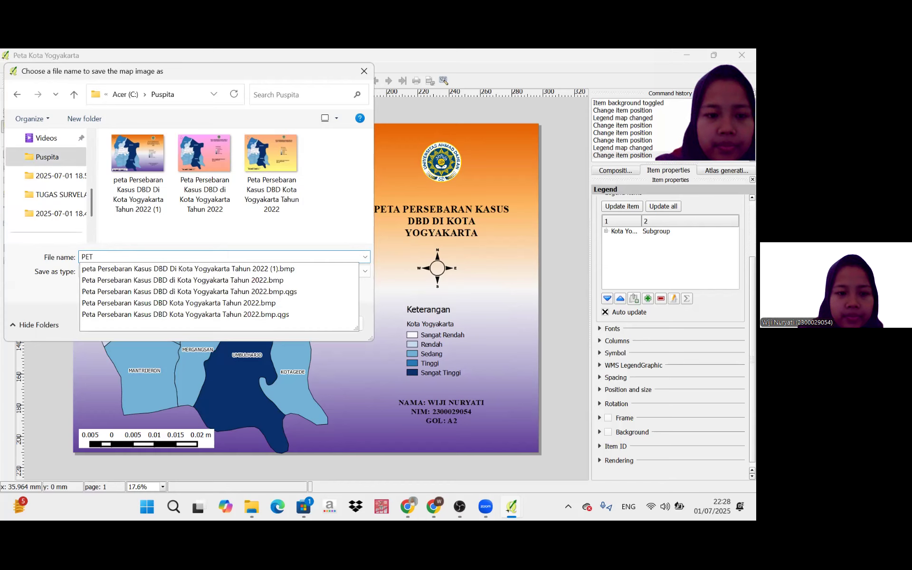
type("A PERSEBA")
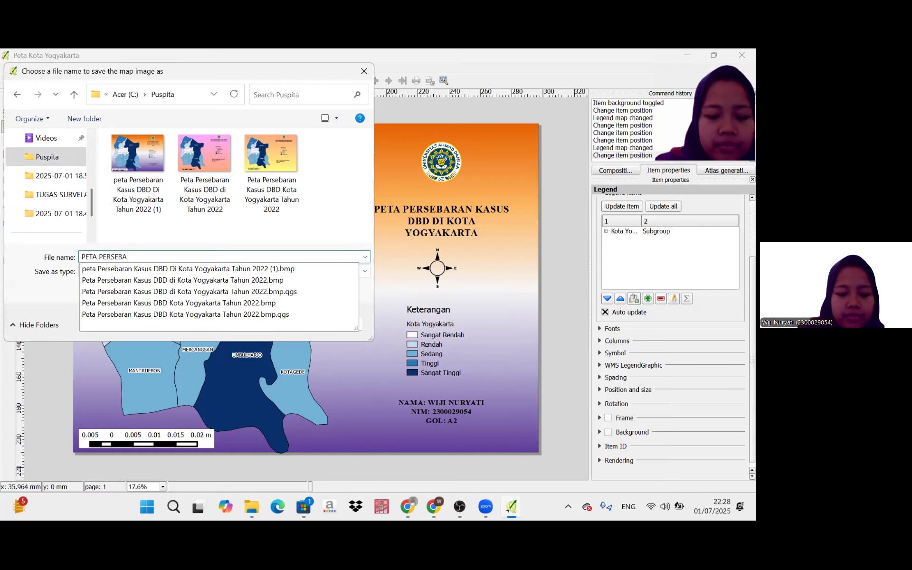
type("RAN PE")
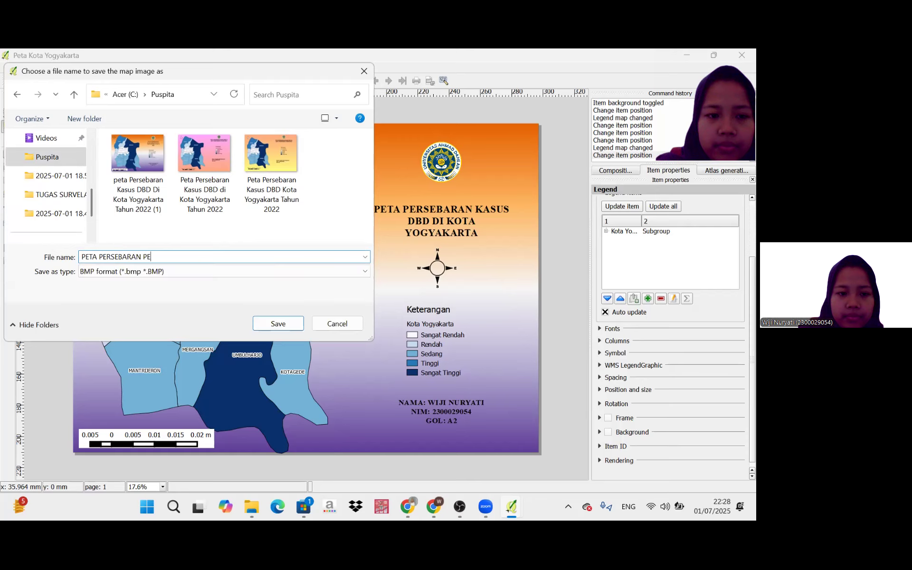
key("BackSpace")
key("BackSpace")
key("BackSpace")
key("BackSpace")
key("BackSpace")
key("BackSpace")
key("BackSpace")
key("BackSpace")
key("BackSpace")
key("BackSpace")
key("BackSpace")
key("BackSpace")
key("BackSpace")
key("BackSpace")
key("BackSpace")
key("BackSpace")
key("BackSpace")
key("BackSpace")
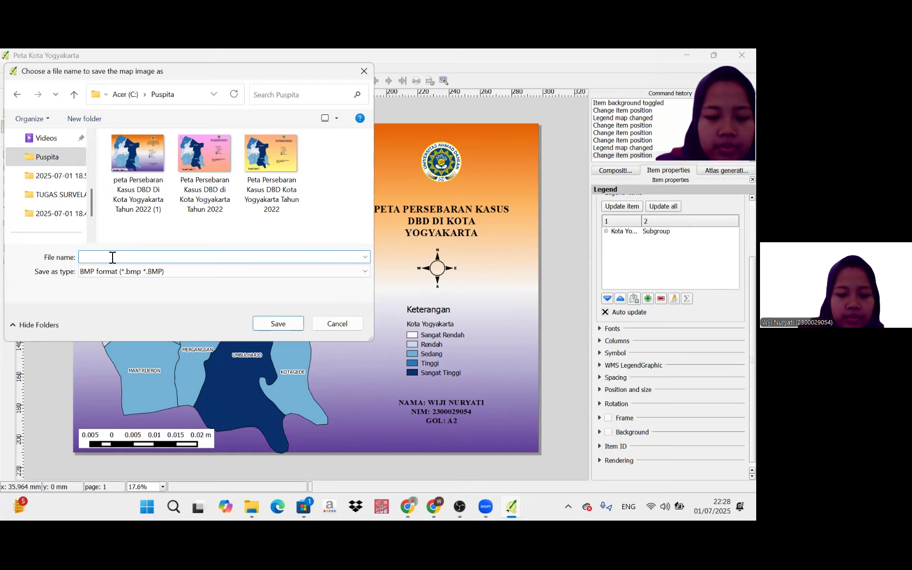
type("Peta ")
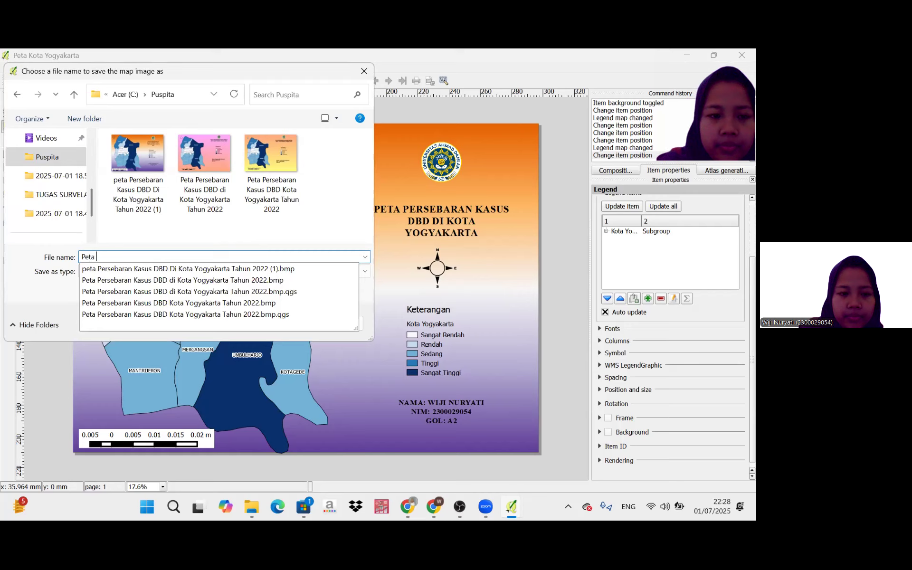
type("Persebar")
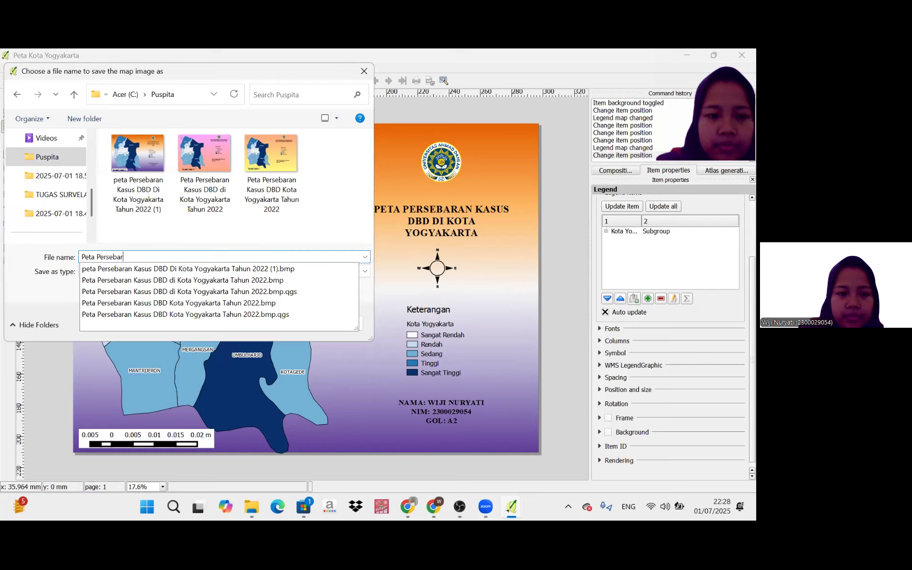
type("an Peny")
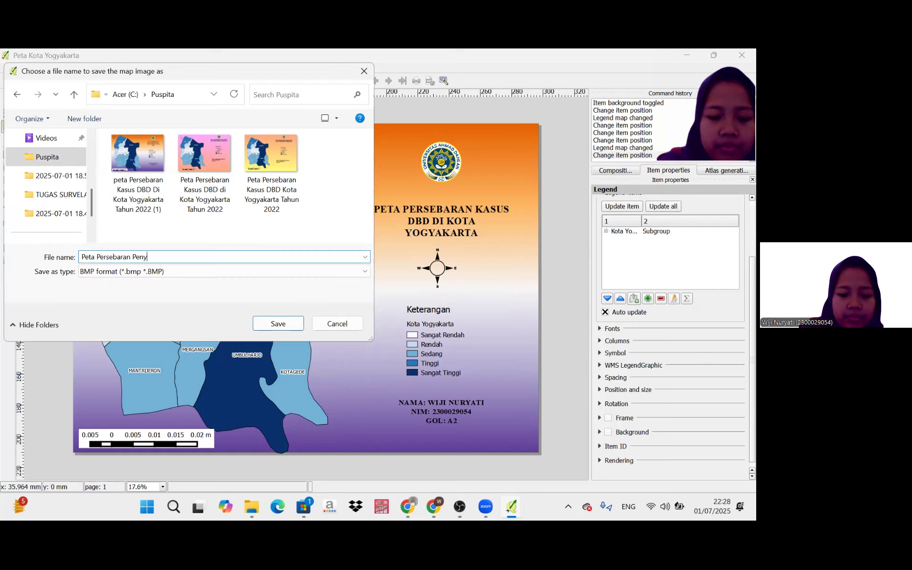
type("aki")
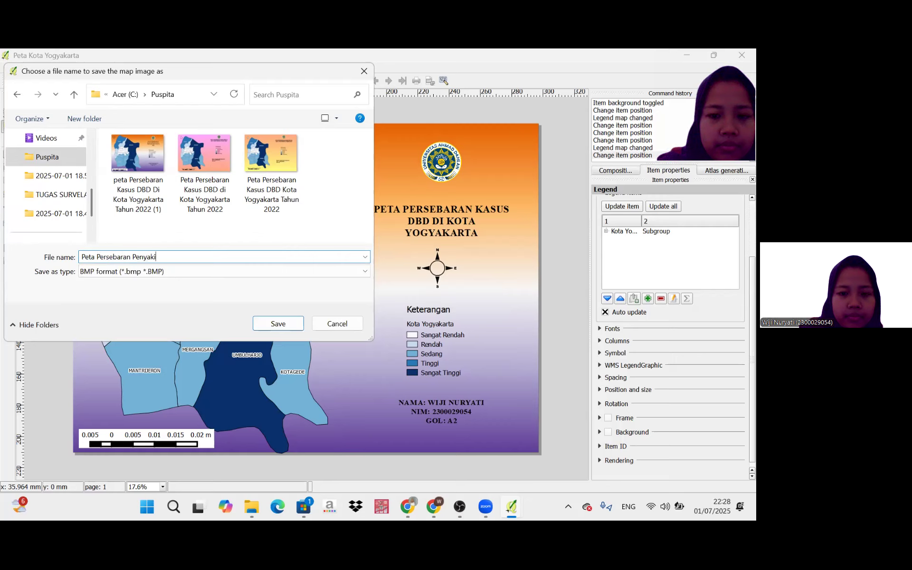
type("t")
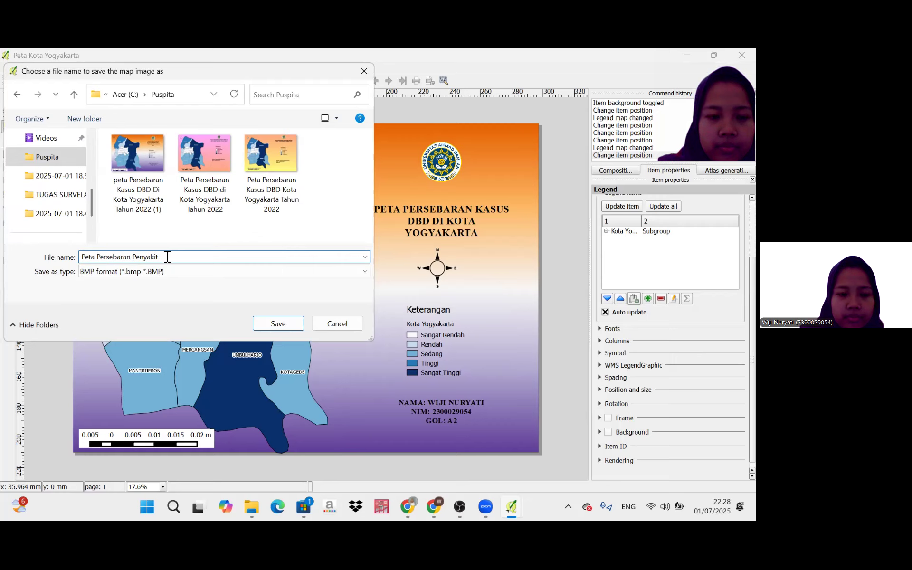
type("K")
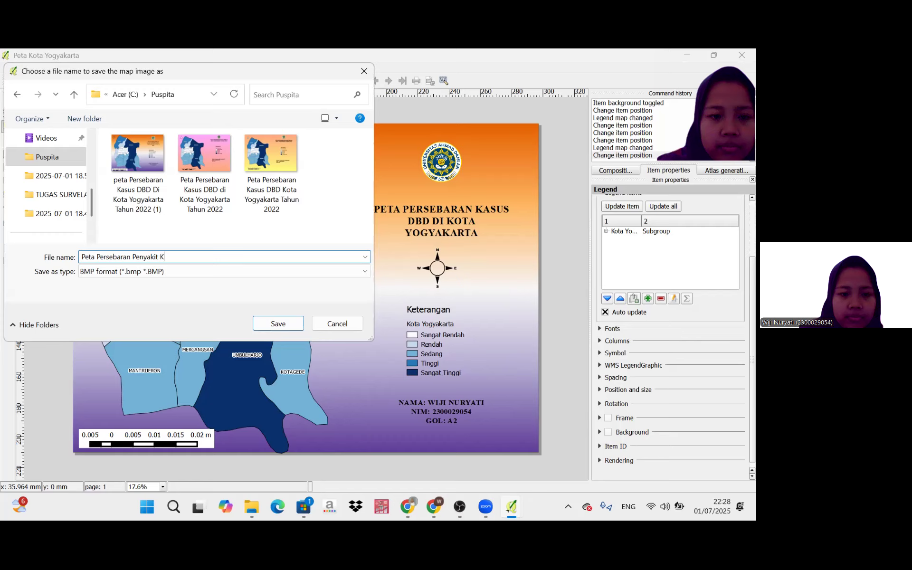
type("asus")
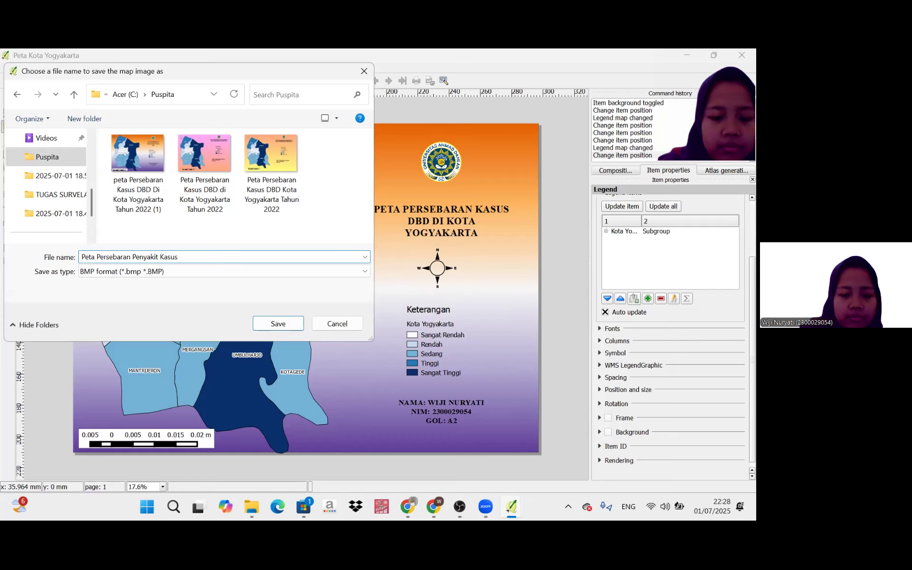
type(" DBD")
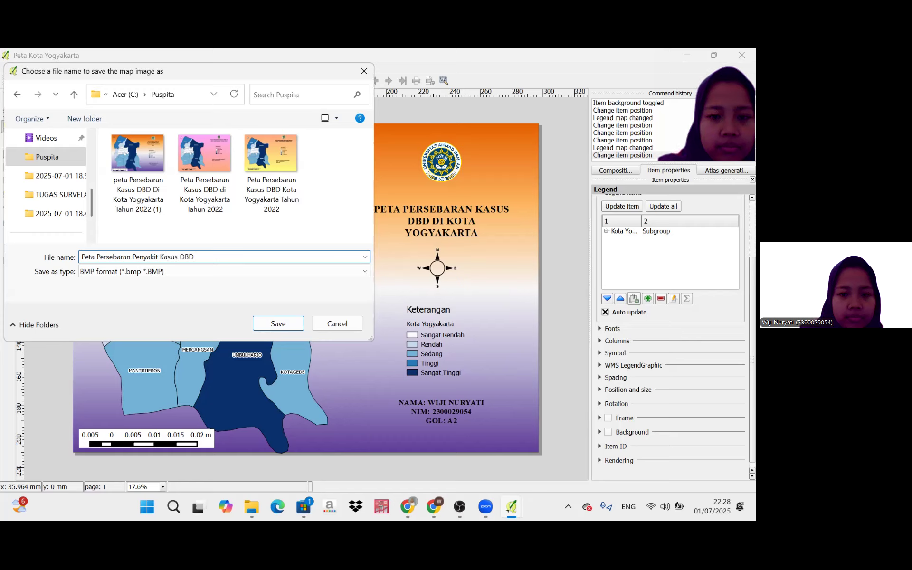
type(" DI KOTA ")
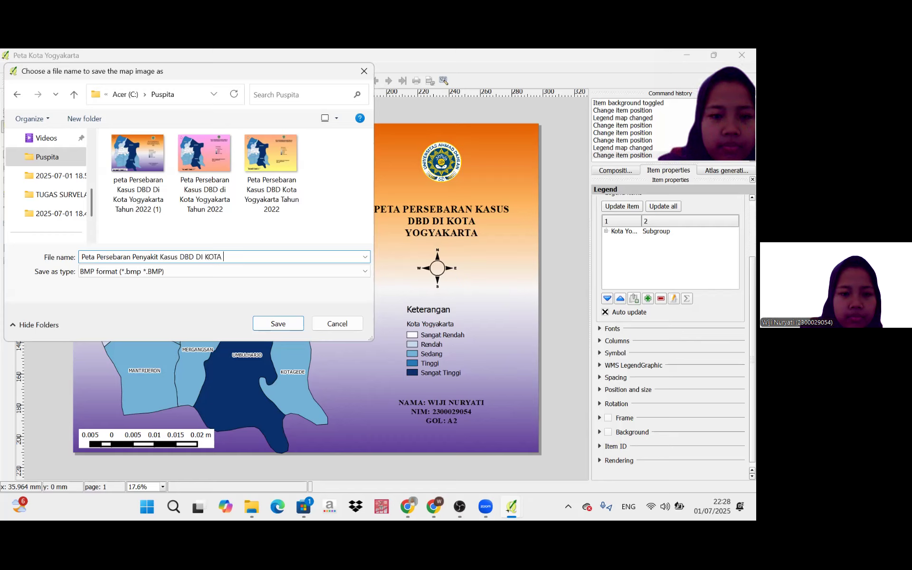
type("Yogya")
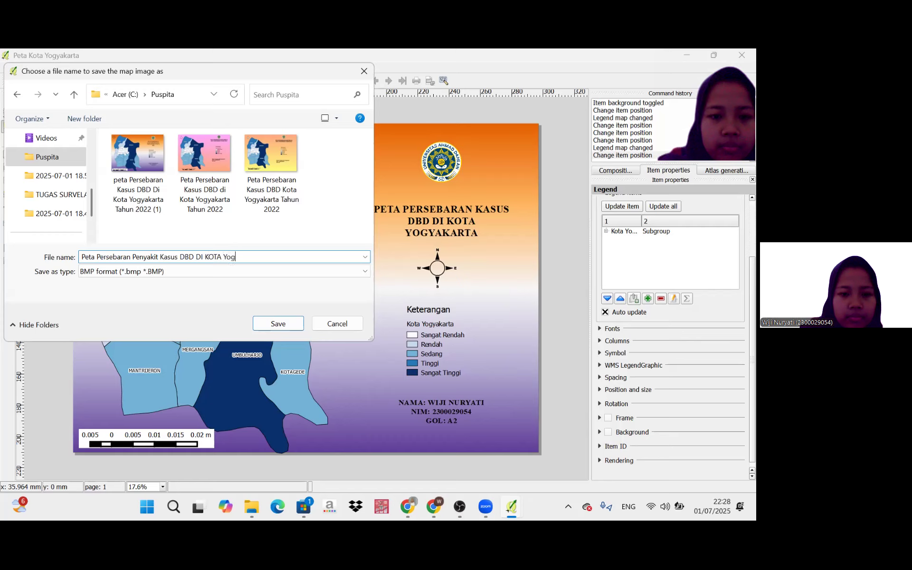
key("BackSpace")
key("BackSpace")
key("BackSpace")
key("BackSpace")
key("BackSpace")
key("BackSpace")
key("BackSpace")
key("BackSpace")
key("BackSpace")
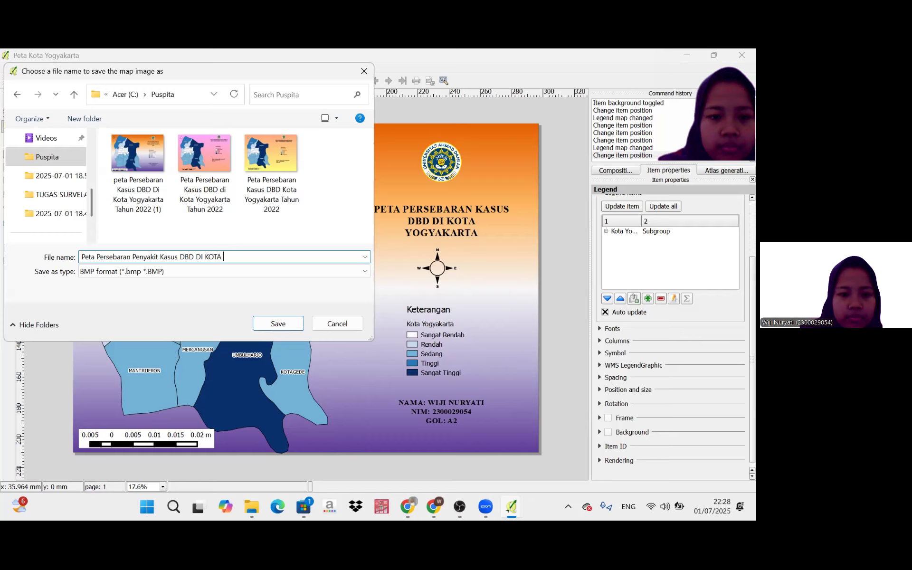
type("ota")
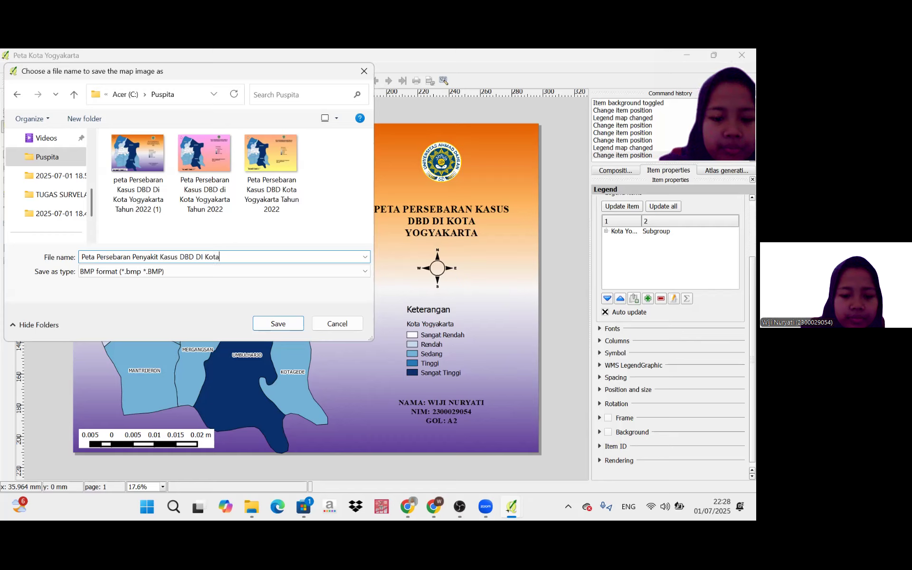
type(" Yogyakarta Ta")
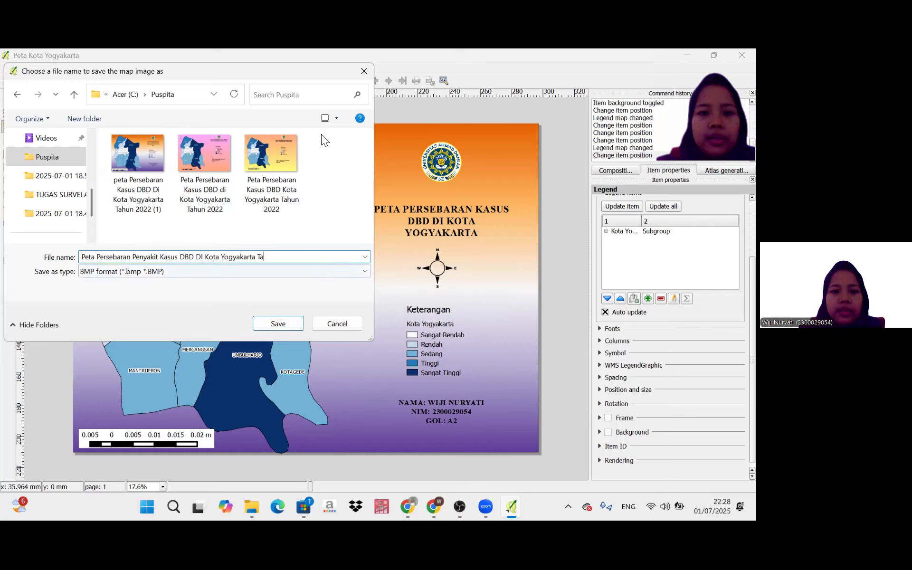
left_click(361, 75)
Add "TAHUN 2022" to the end of the map title label.
left_click(433, 218)
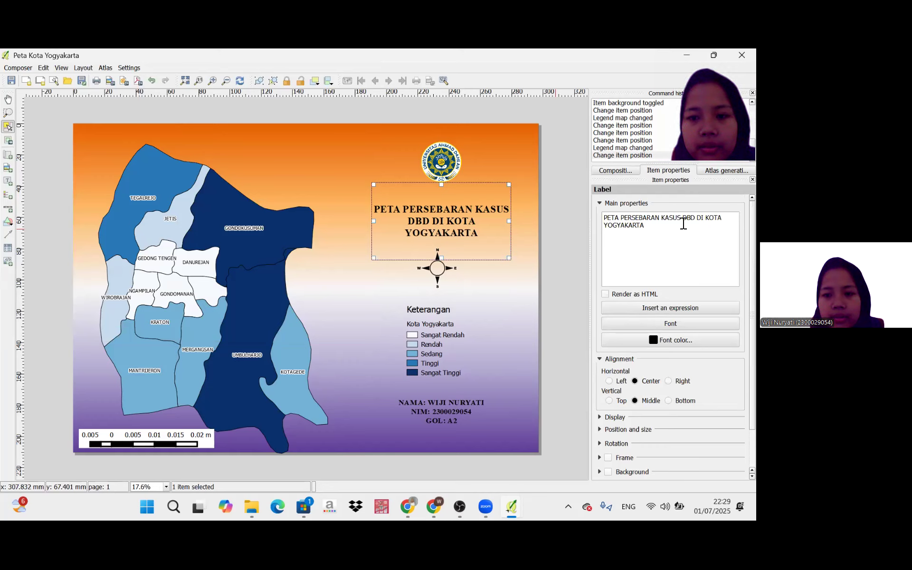
left_click(650, 231)
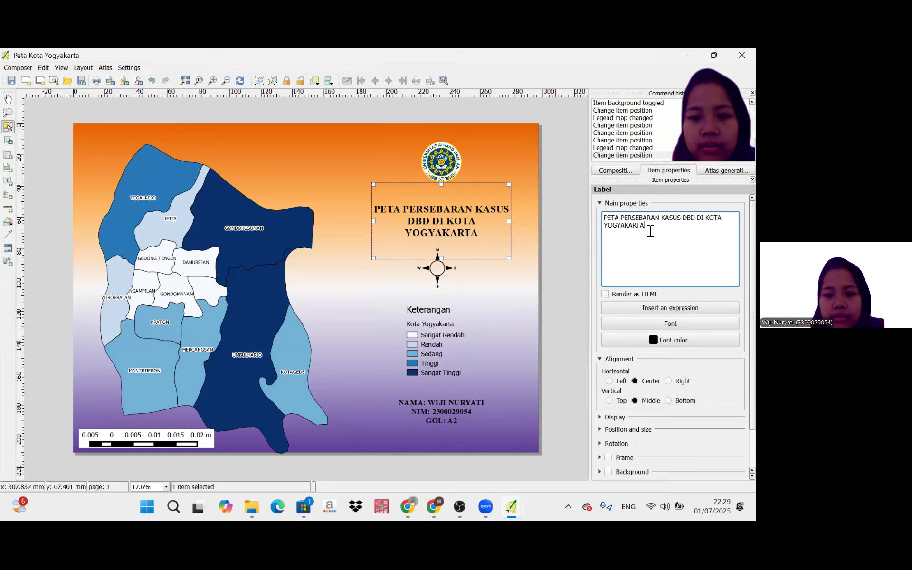
type("Tahun")
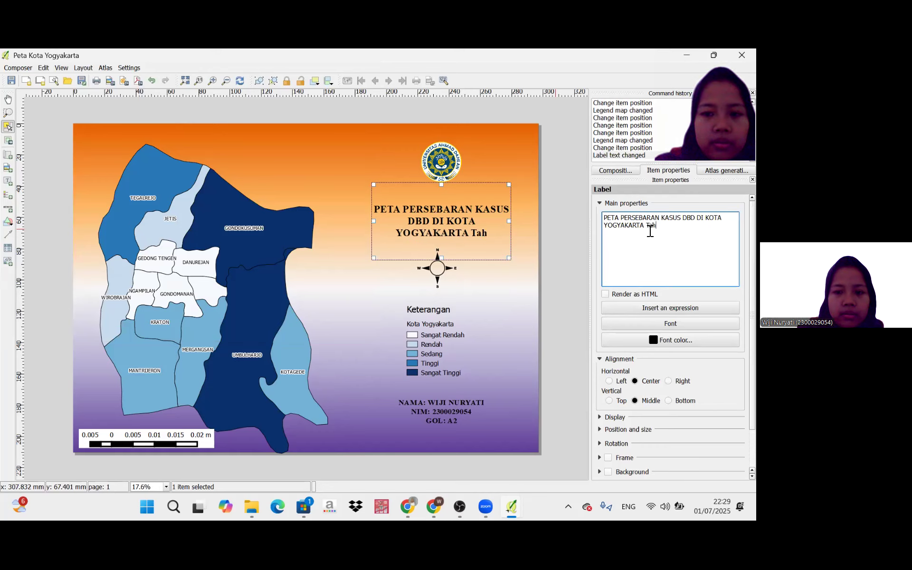
key("BackSpace")
key("BackSpace")
key("BackSpace")
key("BackSpace")
key("BackSpace")
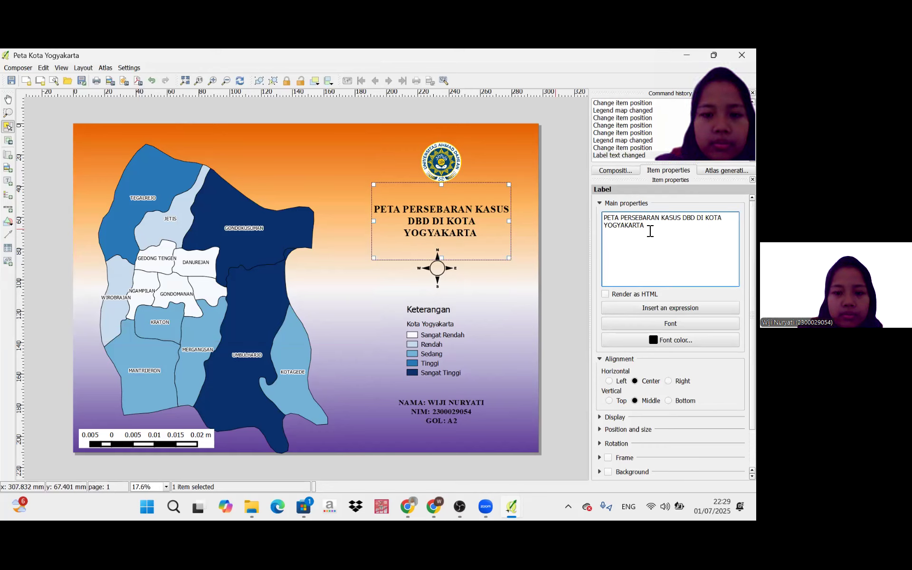
type("TAHUN")
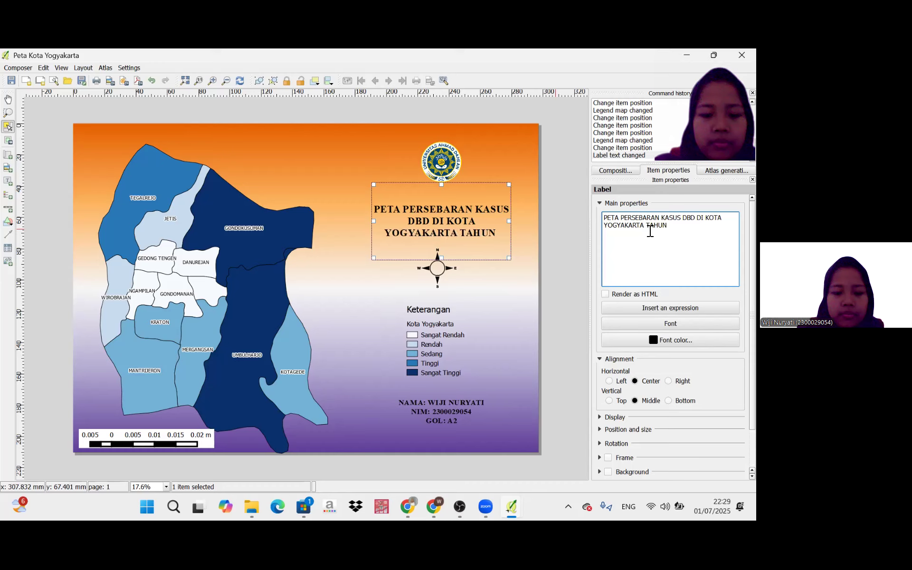
type(" 2020")
key("BackSpace")
type("2")
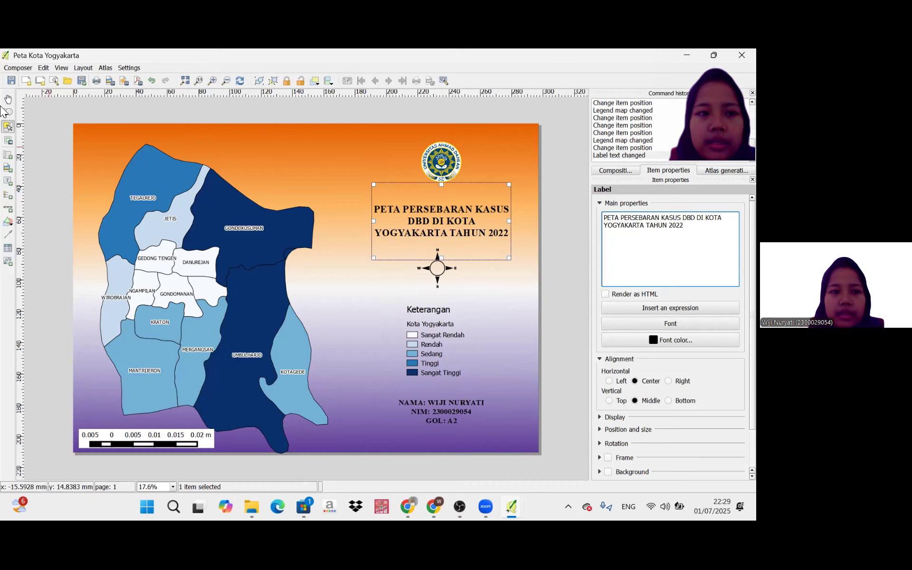
Start exporting the layout as an image again and choose the Puspita folder as the destination.
left_click(18, 68)
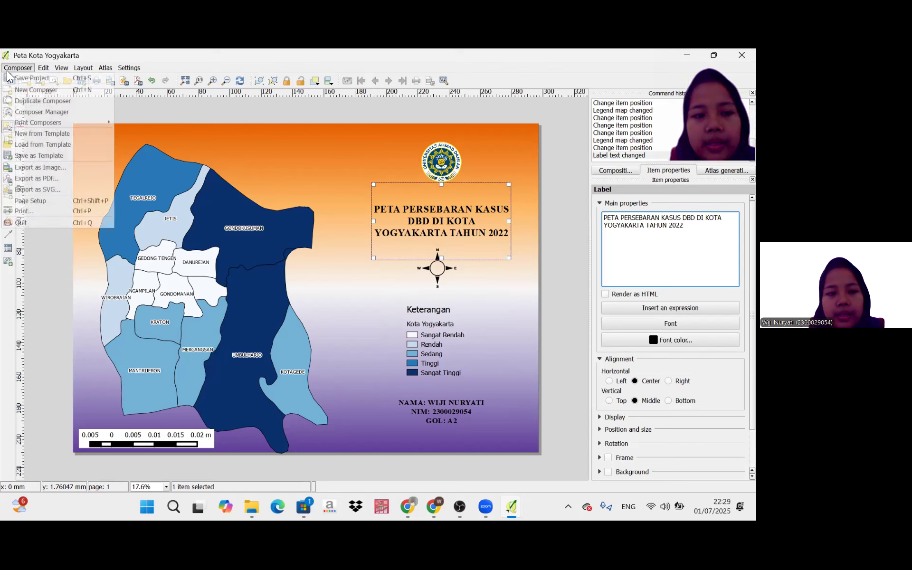
left_click(49, 168)
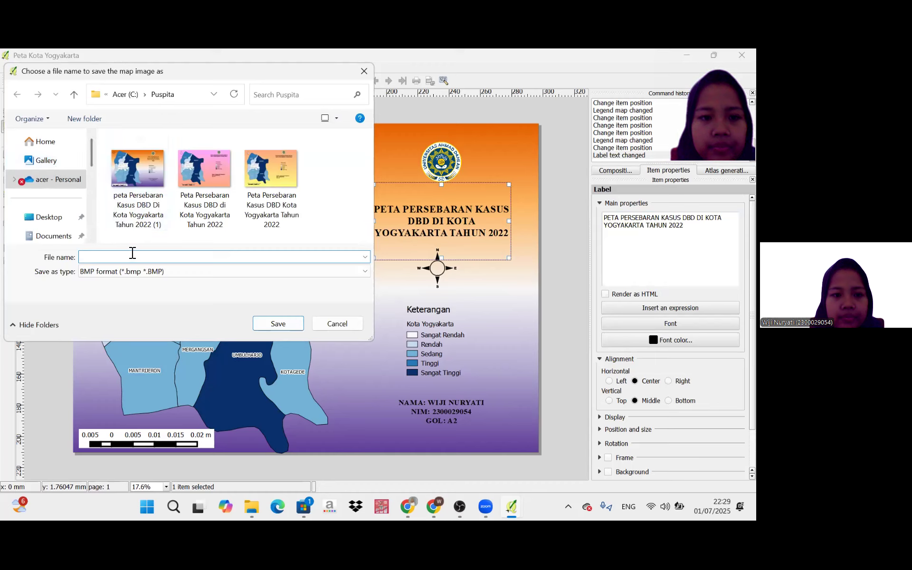
scroll(65, 211, "down", 3)
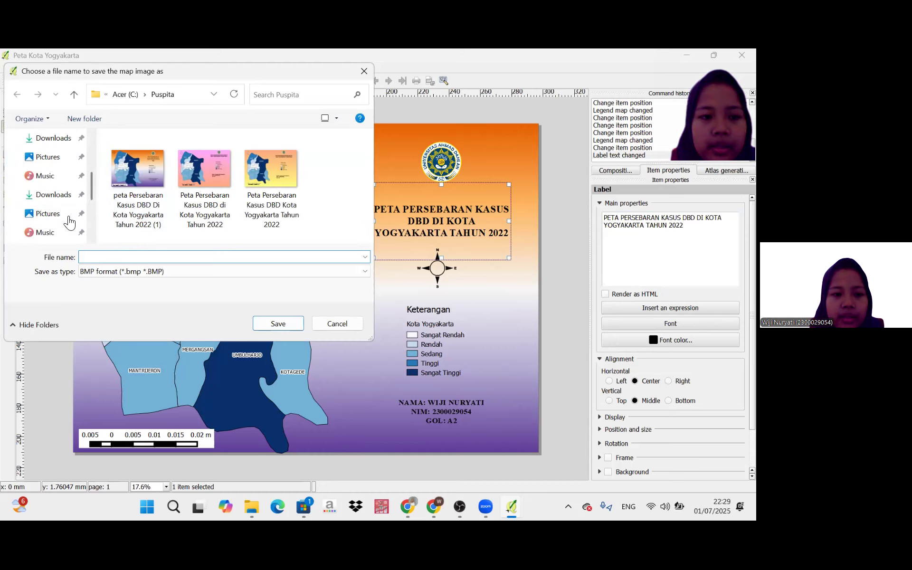
left_click(65, 212)
Name the image "Peta Persebaran Kasus DBD Di Kota Yogyakarta (2)" and save it in BMP format.
left_click(100, 255)
type("P")
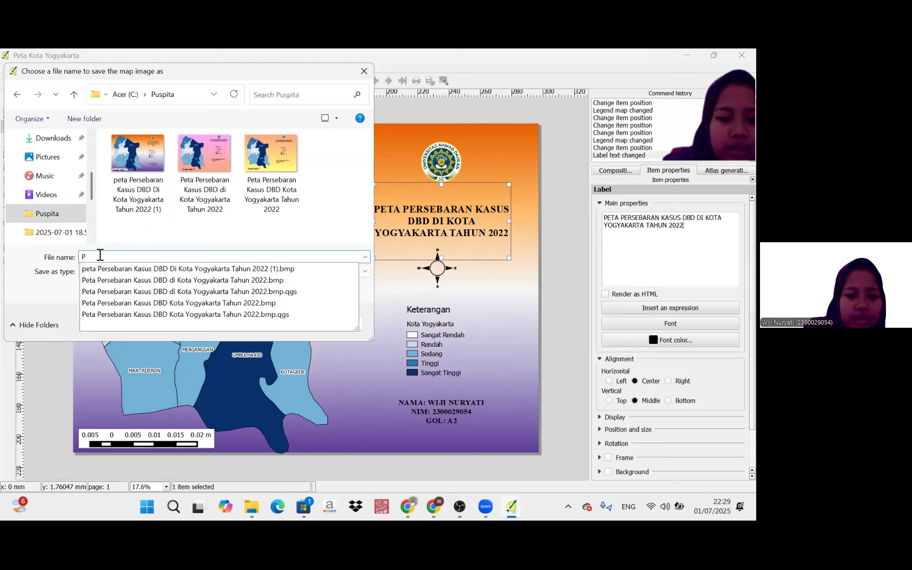
type("eta Persebaran ")
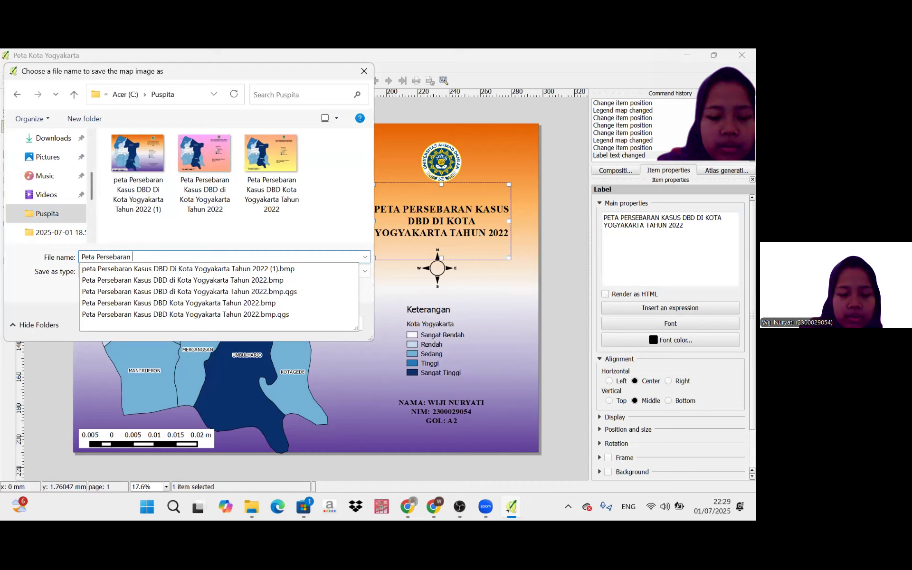
type("Ka")
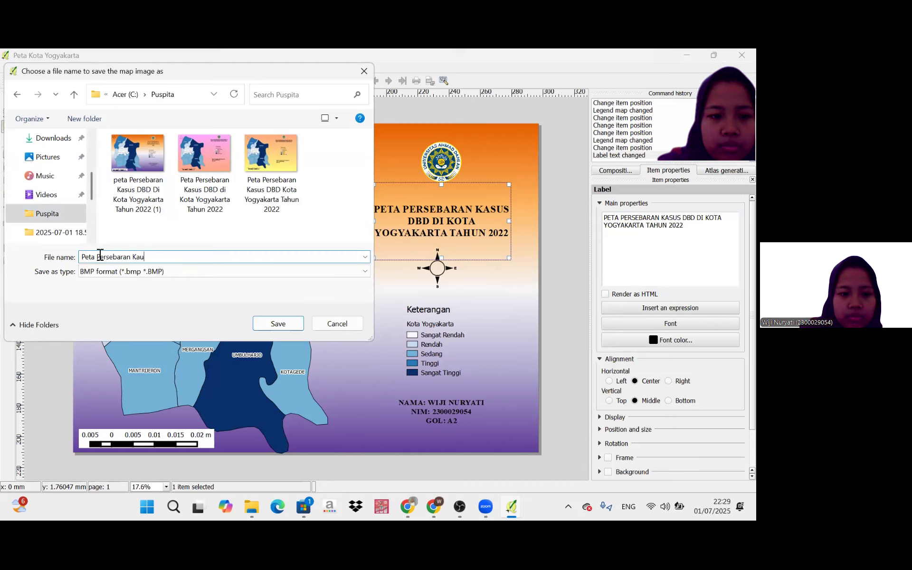
type("sus D")
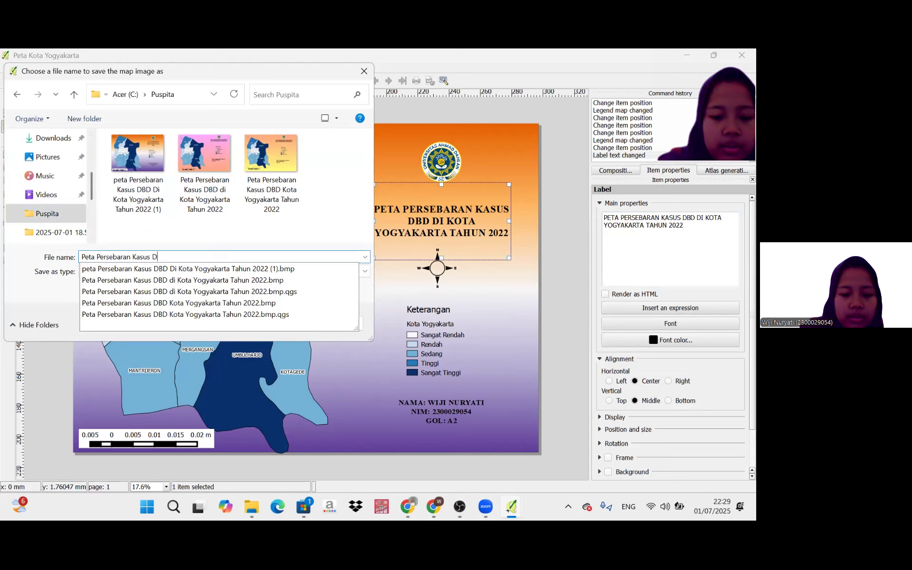
type("BD D")
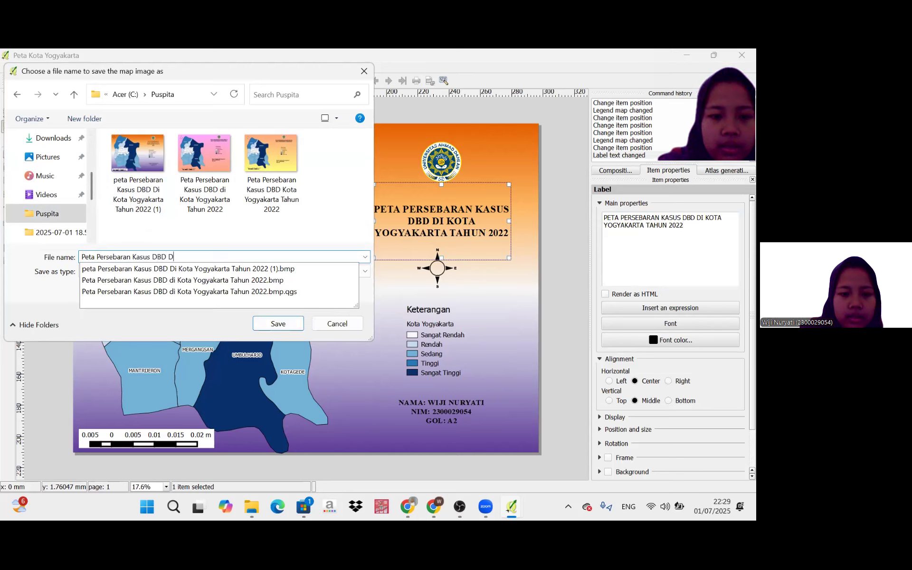
type("i Kota Yo")
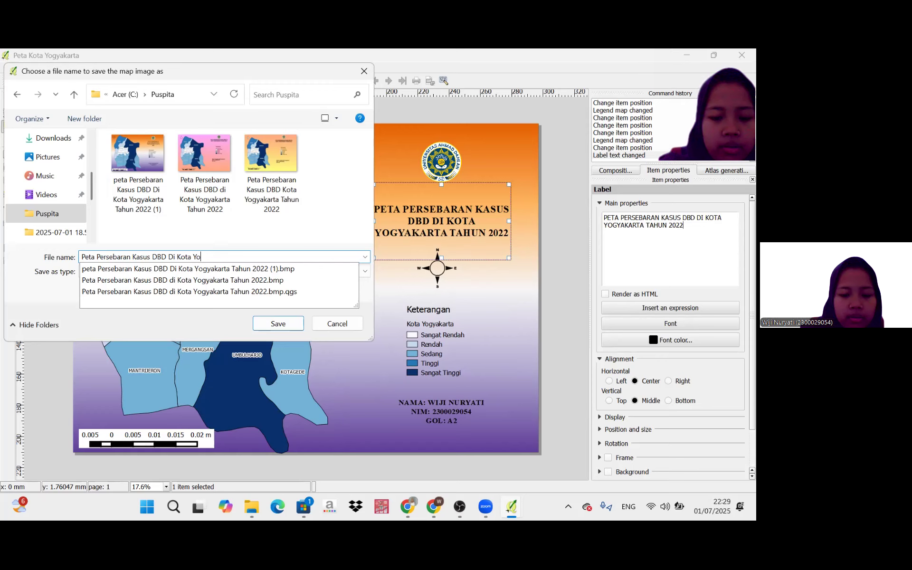
type("gyakarta (")
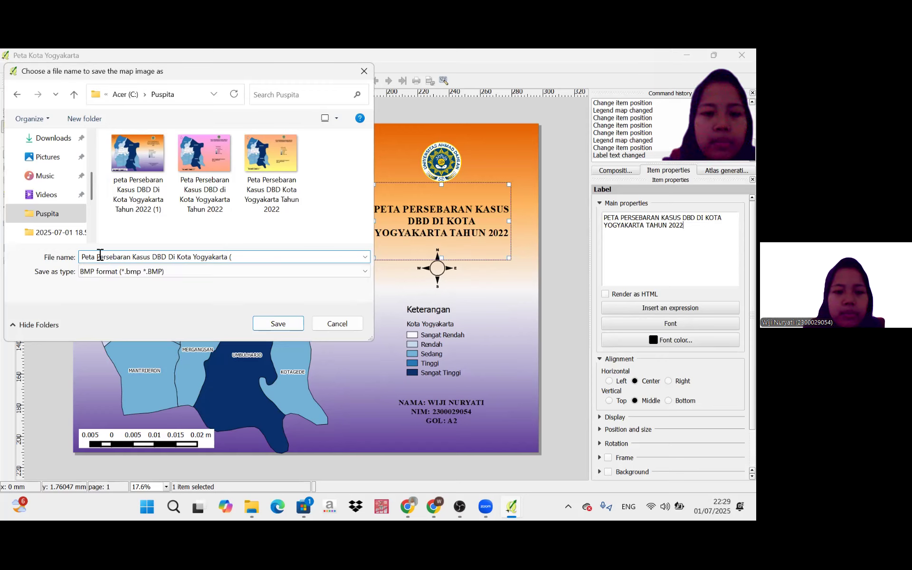
type("2")
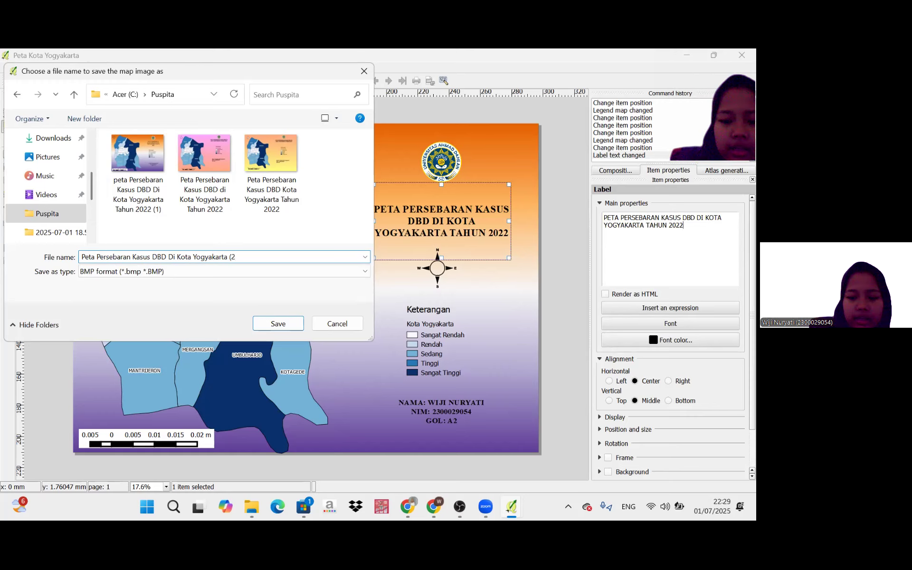
type(")")
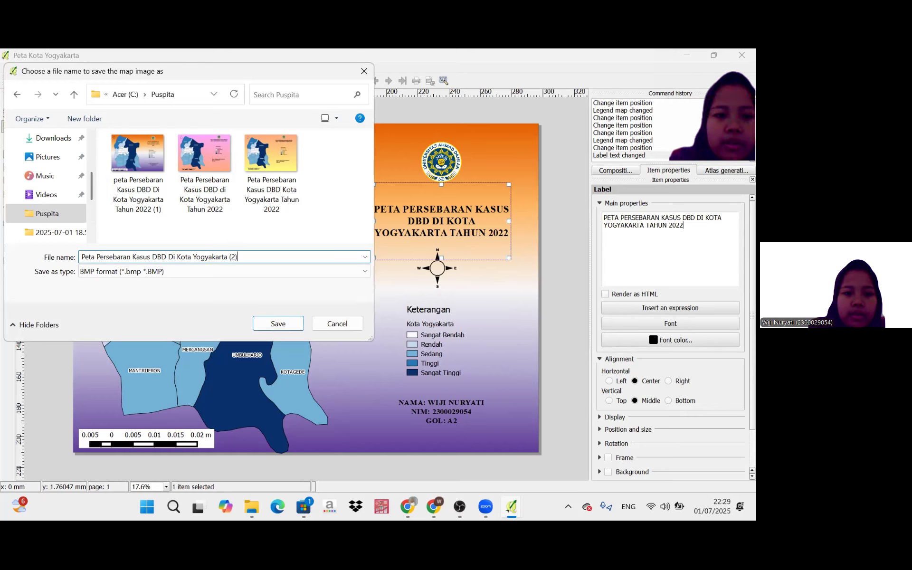
left_click(274, 323)
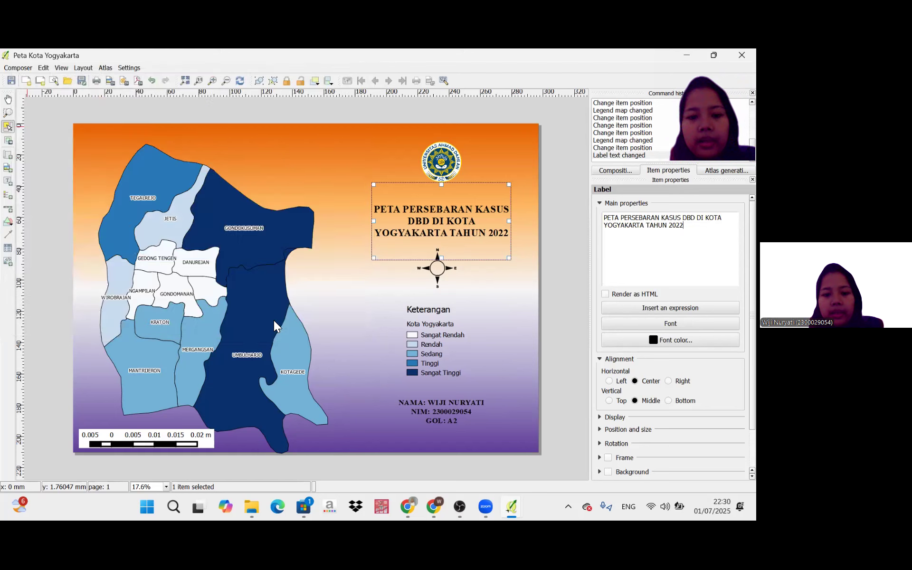
Switch to File Explorer and open the exported image "Peta Persebaran Kasus DBD Di Kota Yogyakarta (2)" from the Puspita folder.
left_click(254, 506)
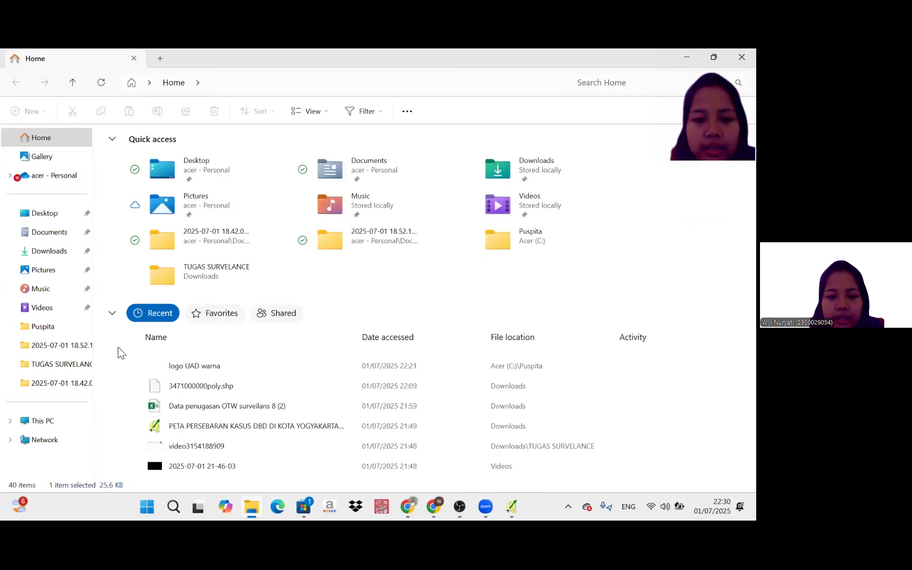
left_click(58, 331)
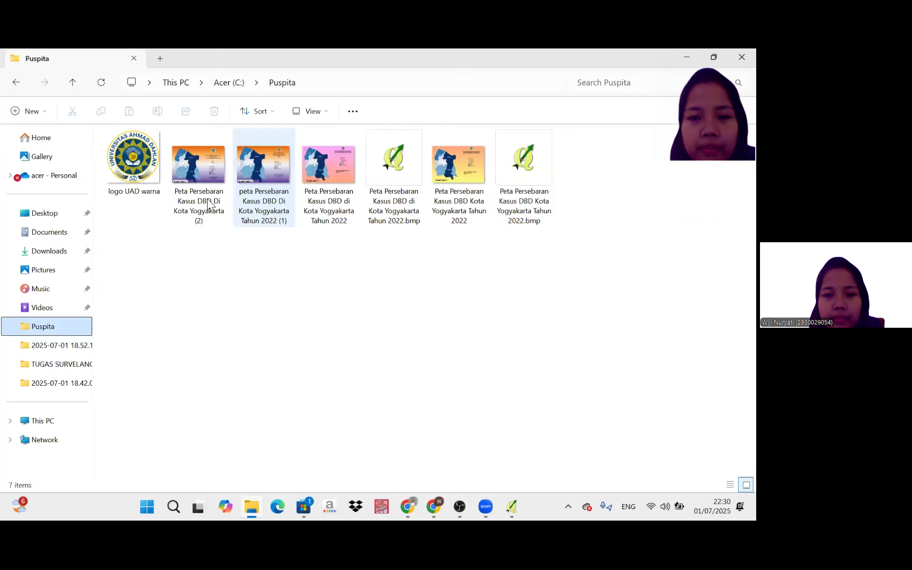
double_click(209, 203)
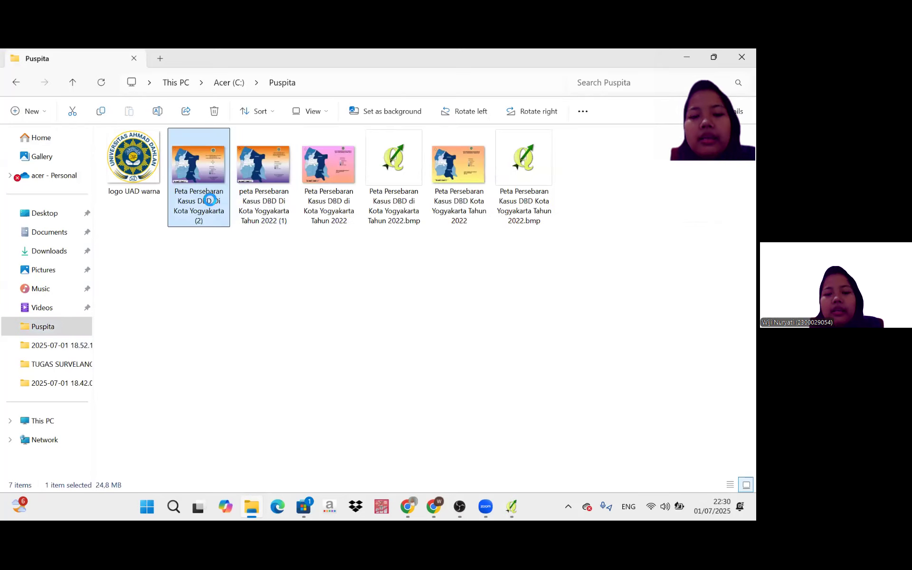